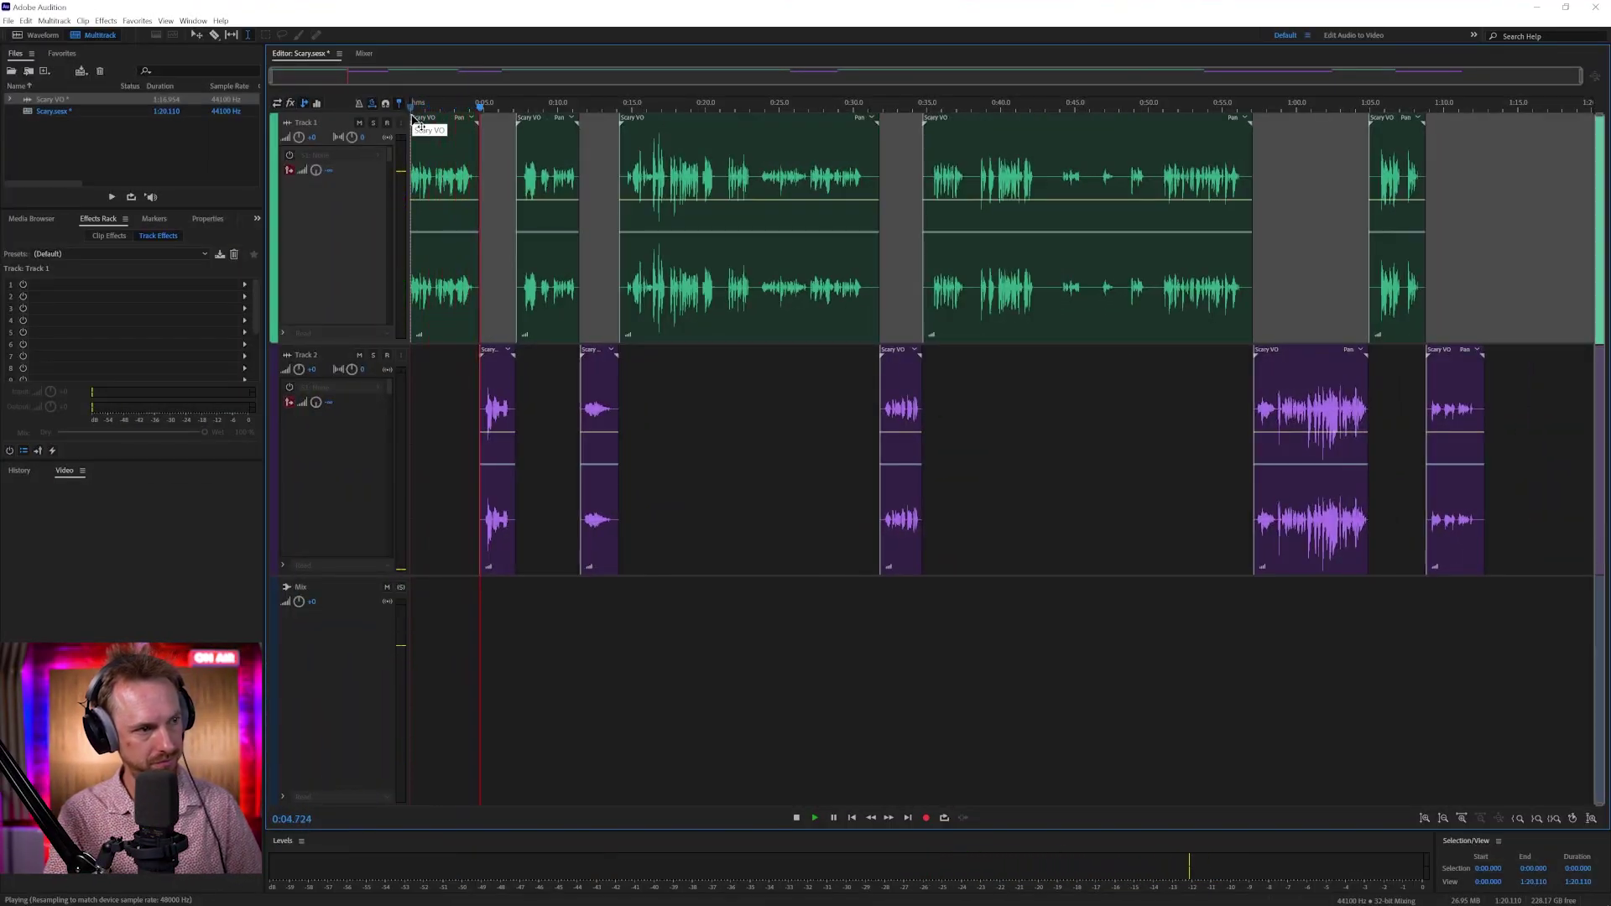
- Stop playback of the Scary.sesx session
key("space")
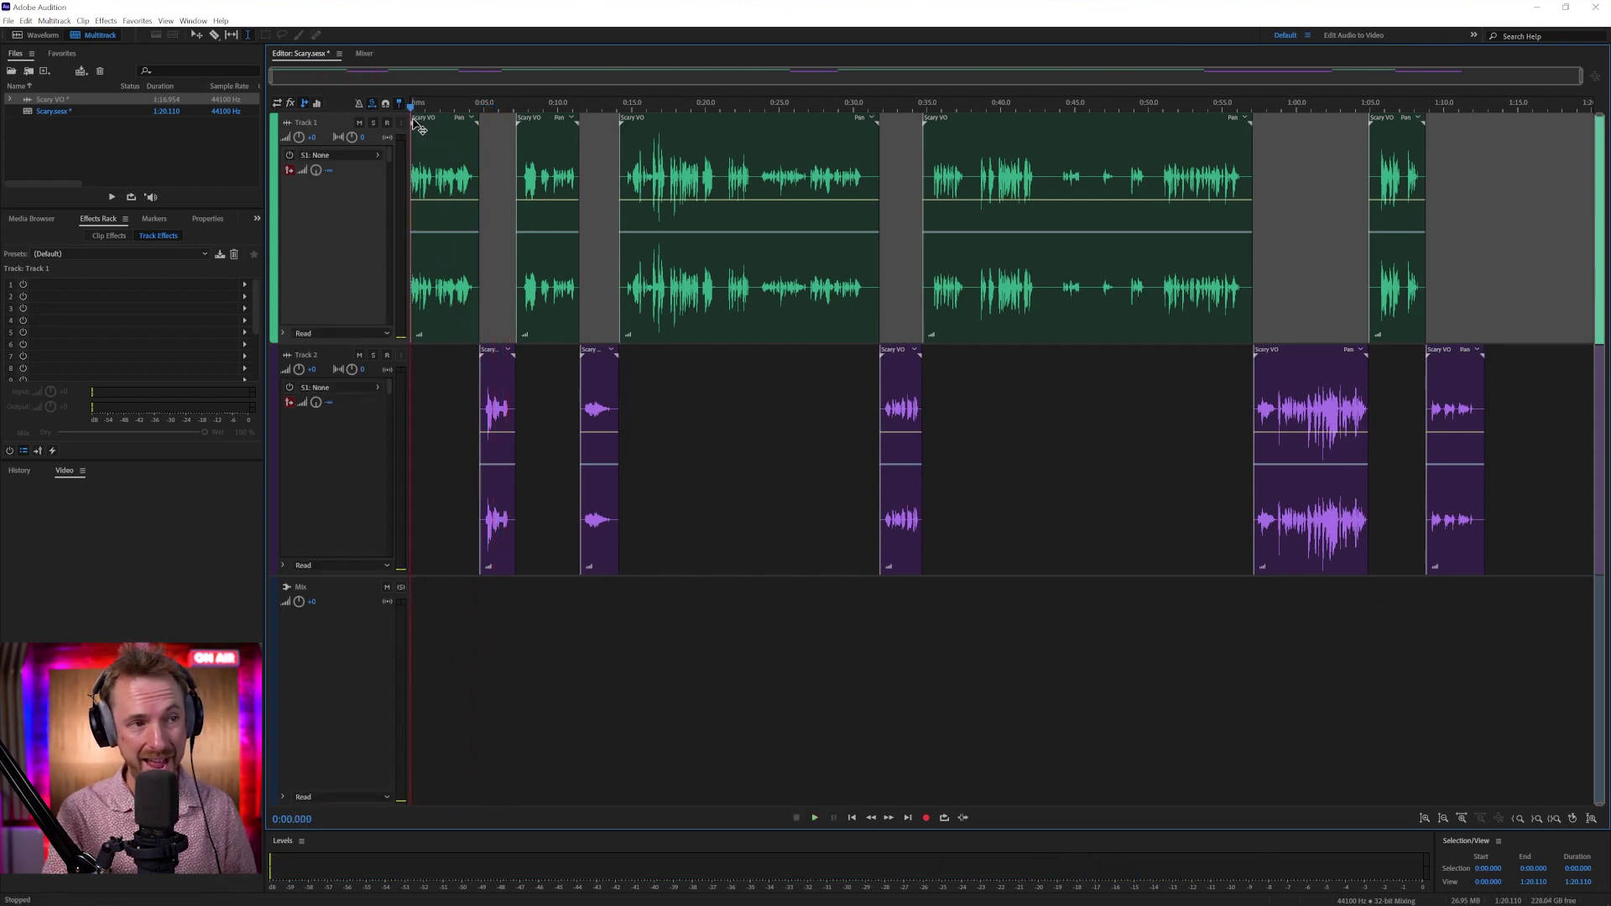
- Select every clip on both tracks and match their loudness, then deselect them
left_click_drag(463, 267, 1512, 537)
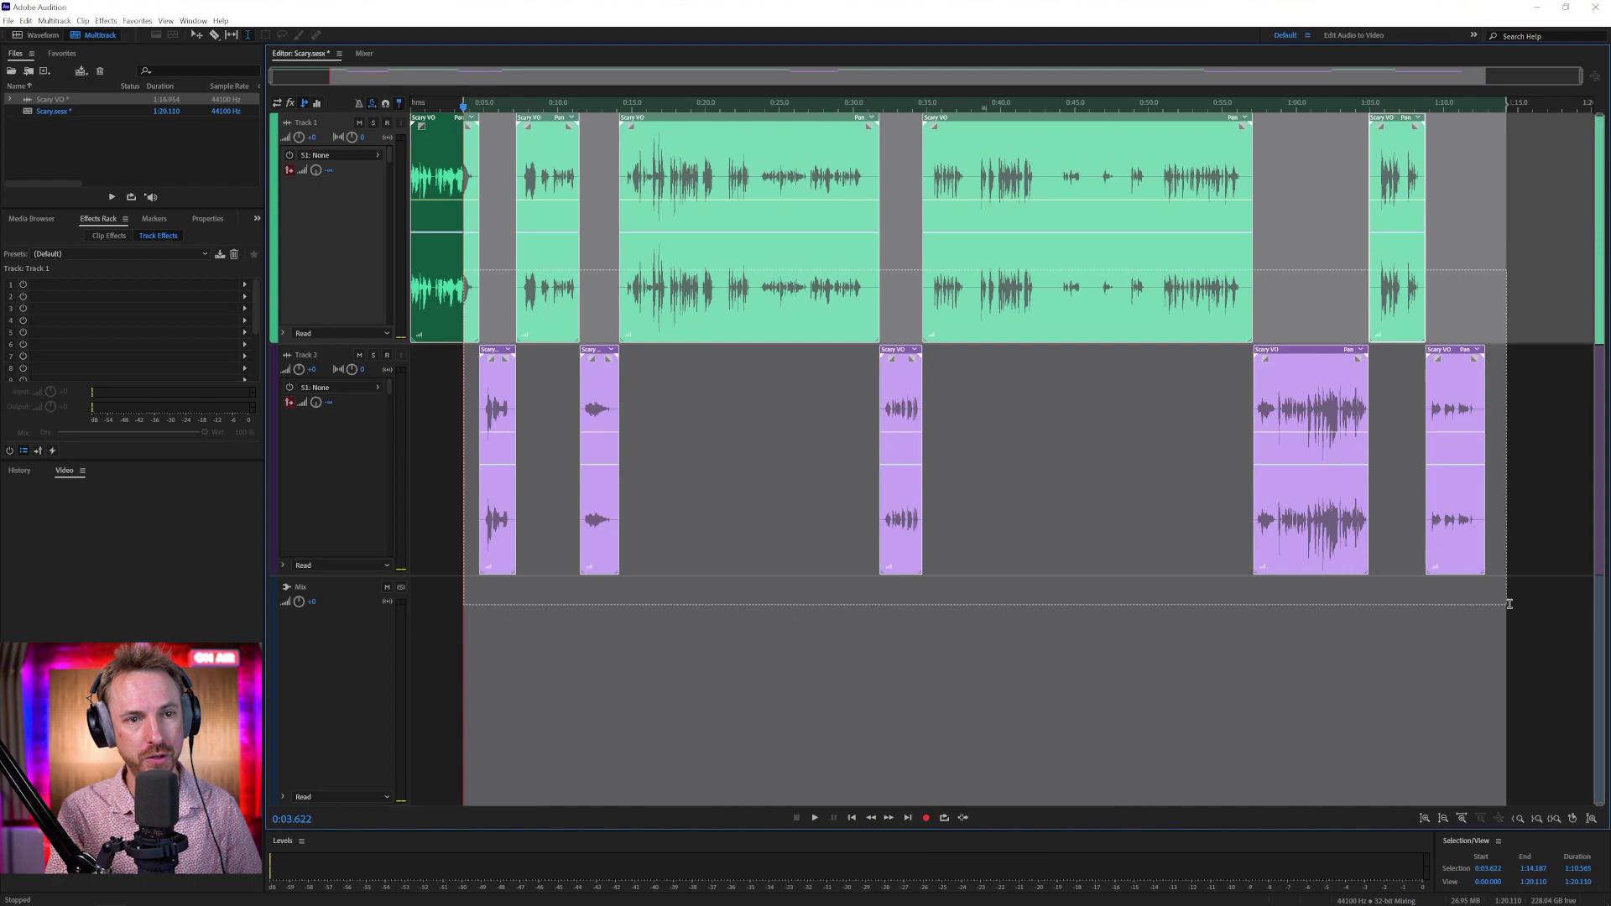
right_click(1352, 509)
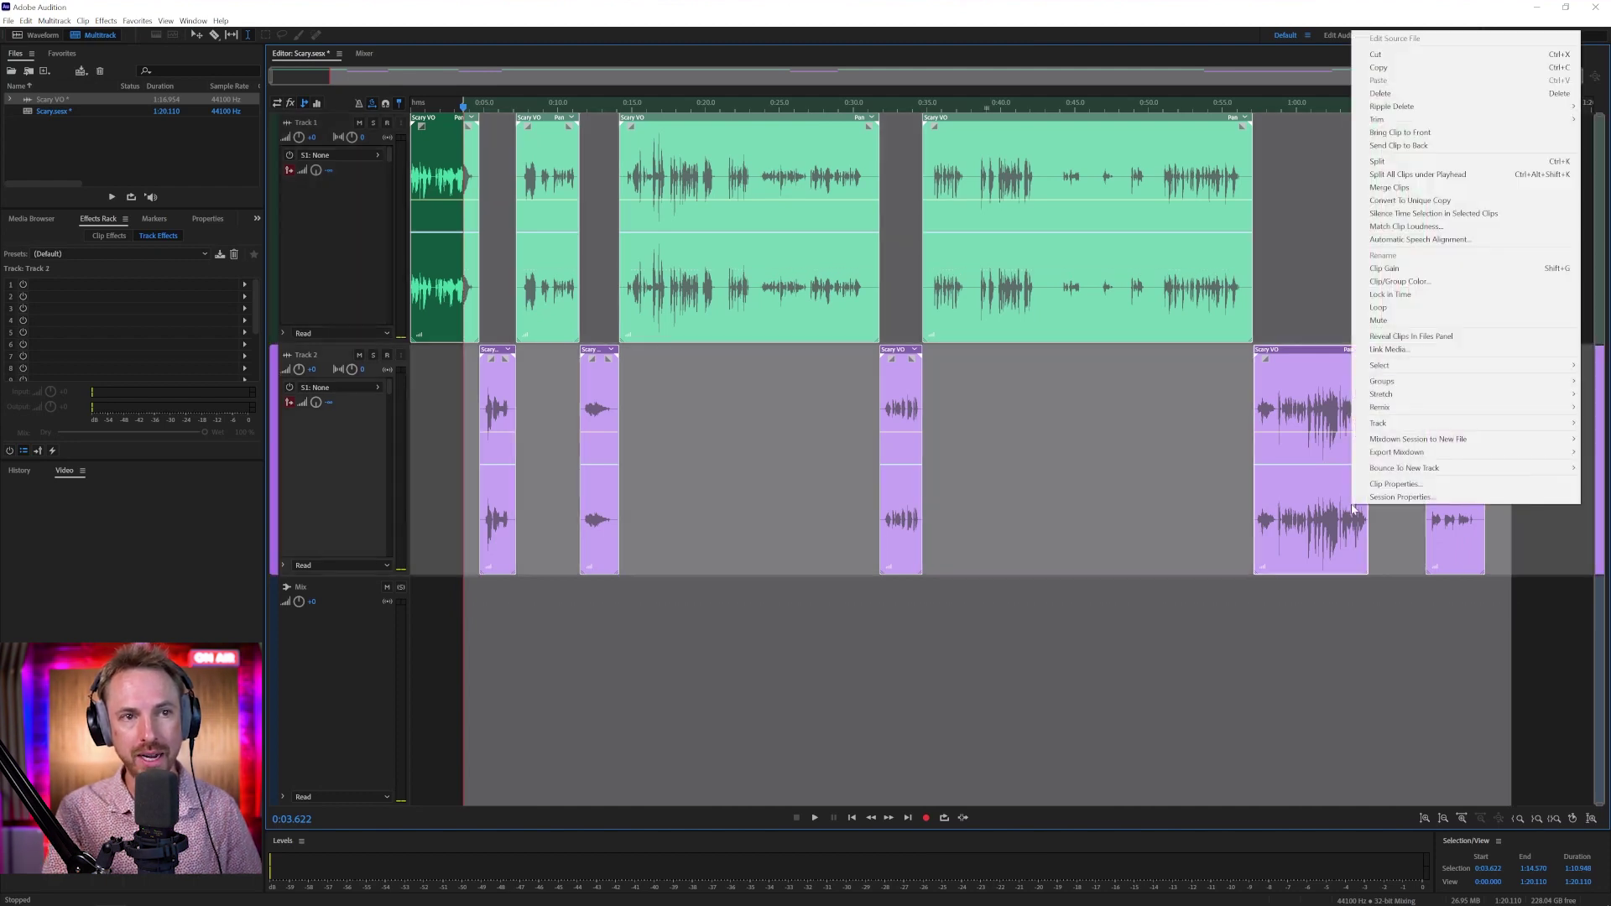
left_click(1406, 225)
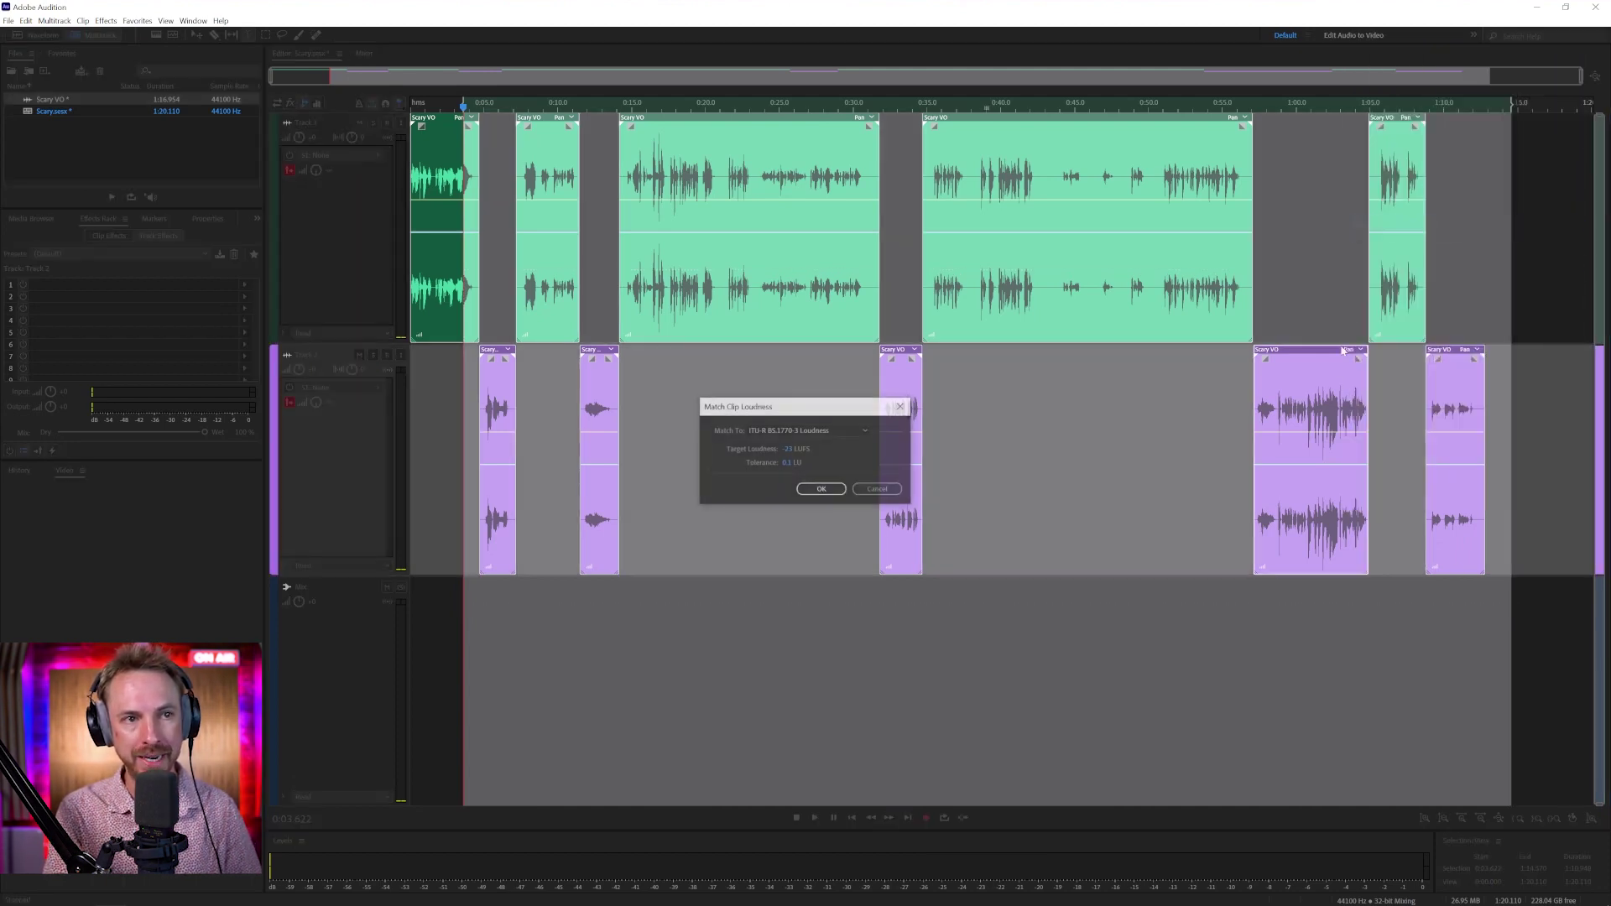
left_click(812, 491)
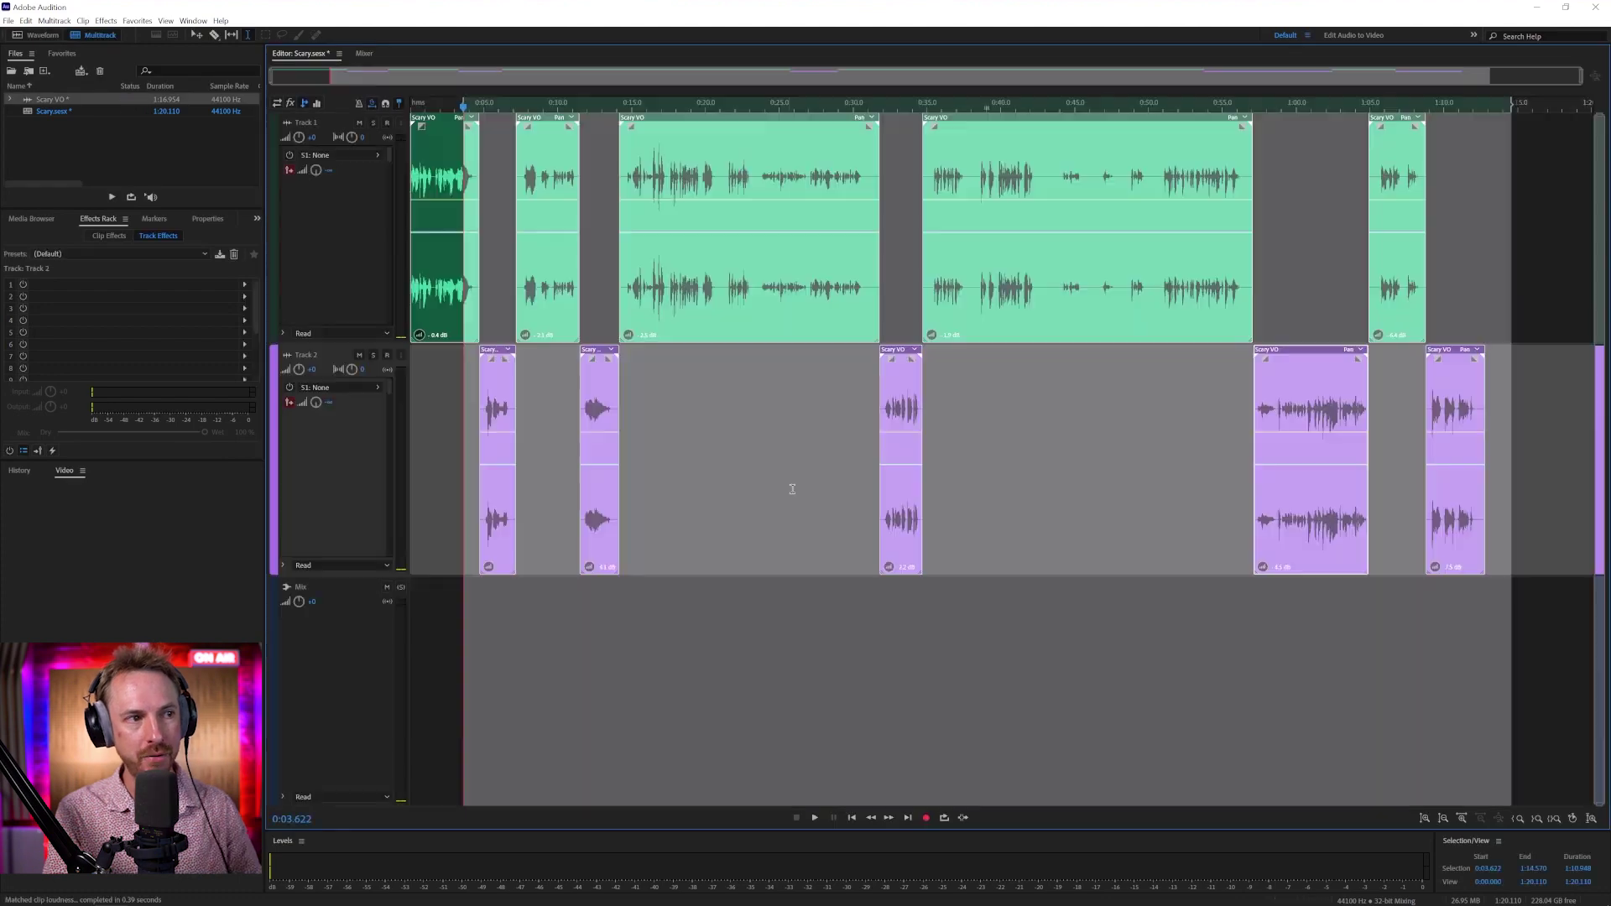
left_click(829, 486)
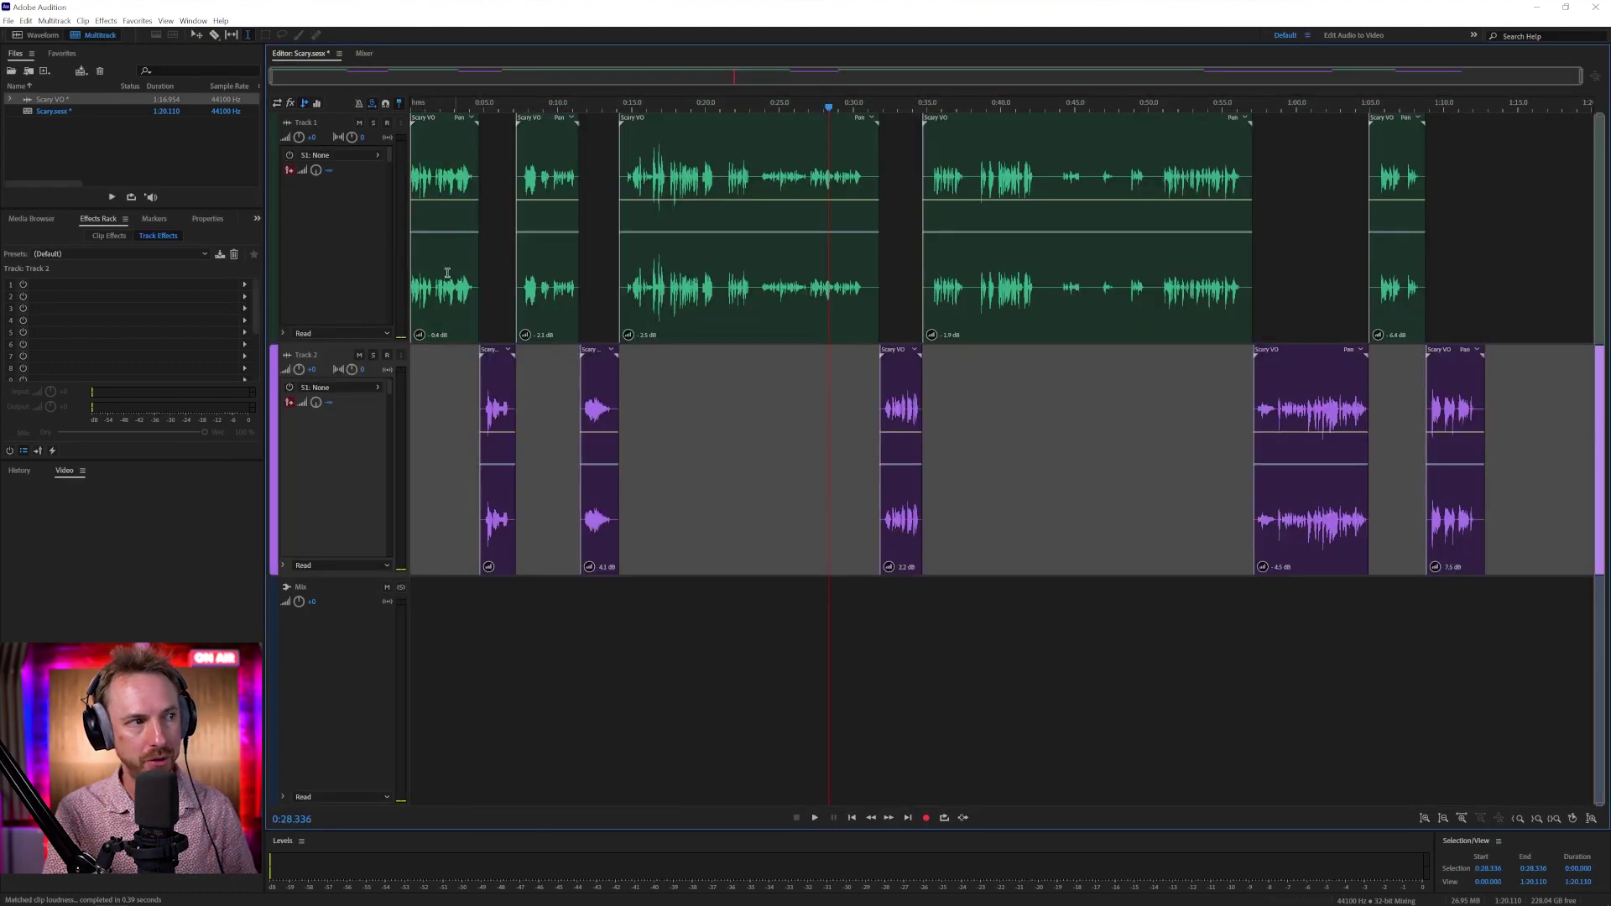
- Rename Track 1 to 'VO' and Track 2 to 'Creepy'
double_click(299, 122)
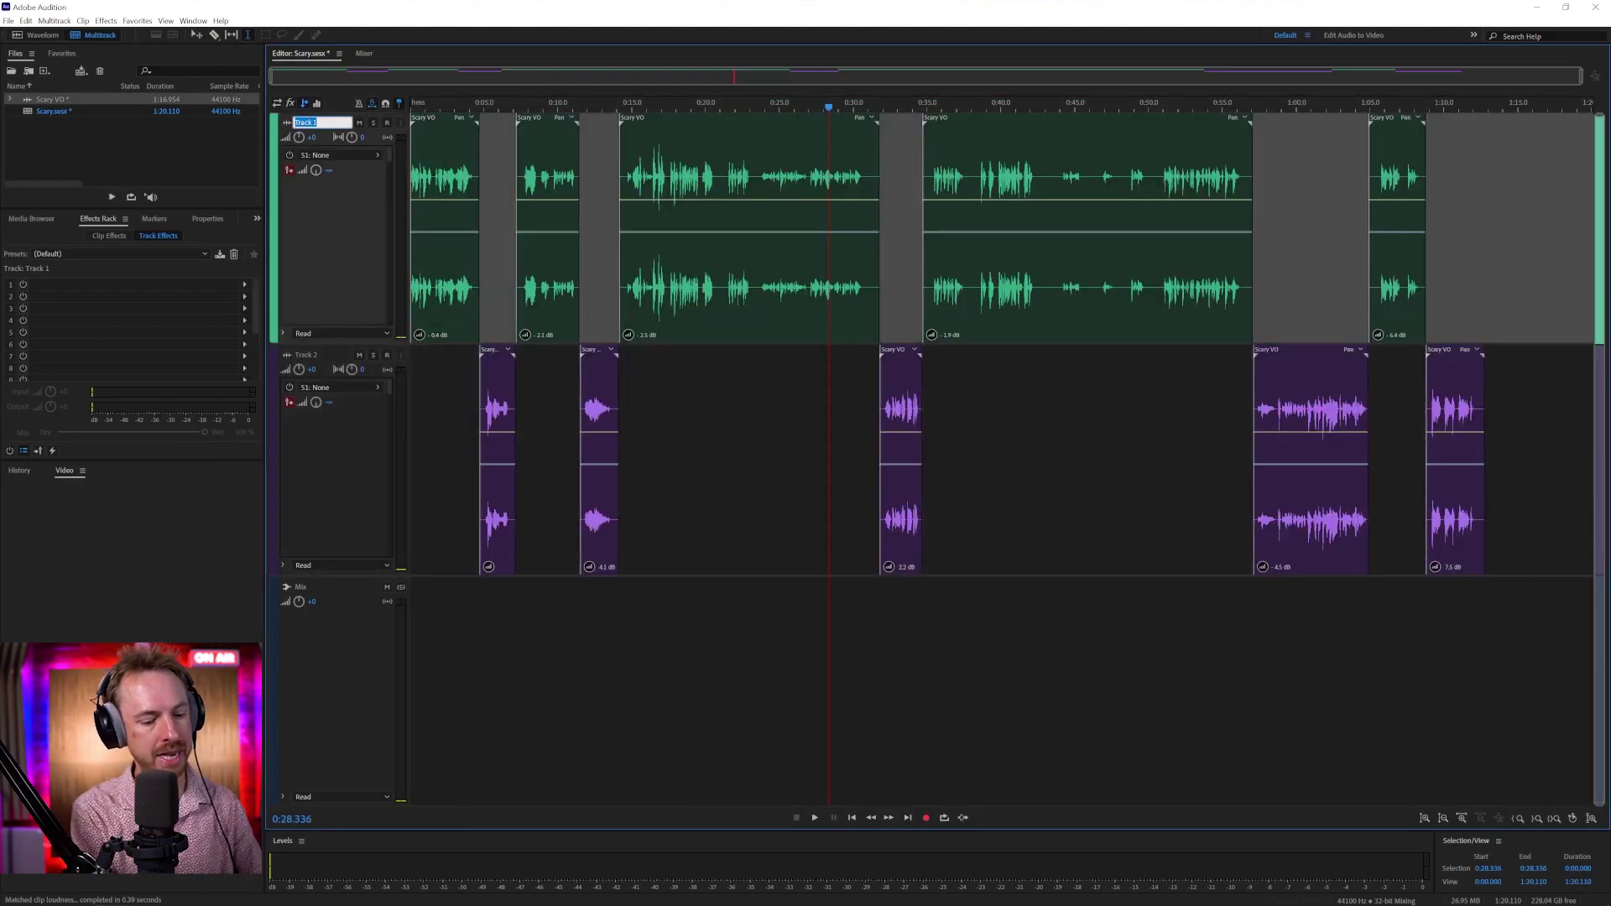
type("VO")
key("Return")
double_click(303, 354)
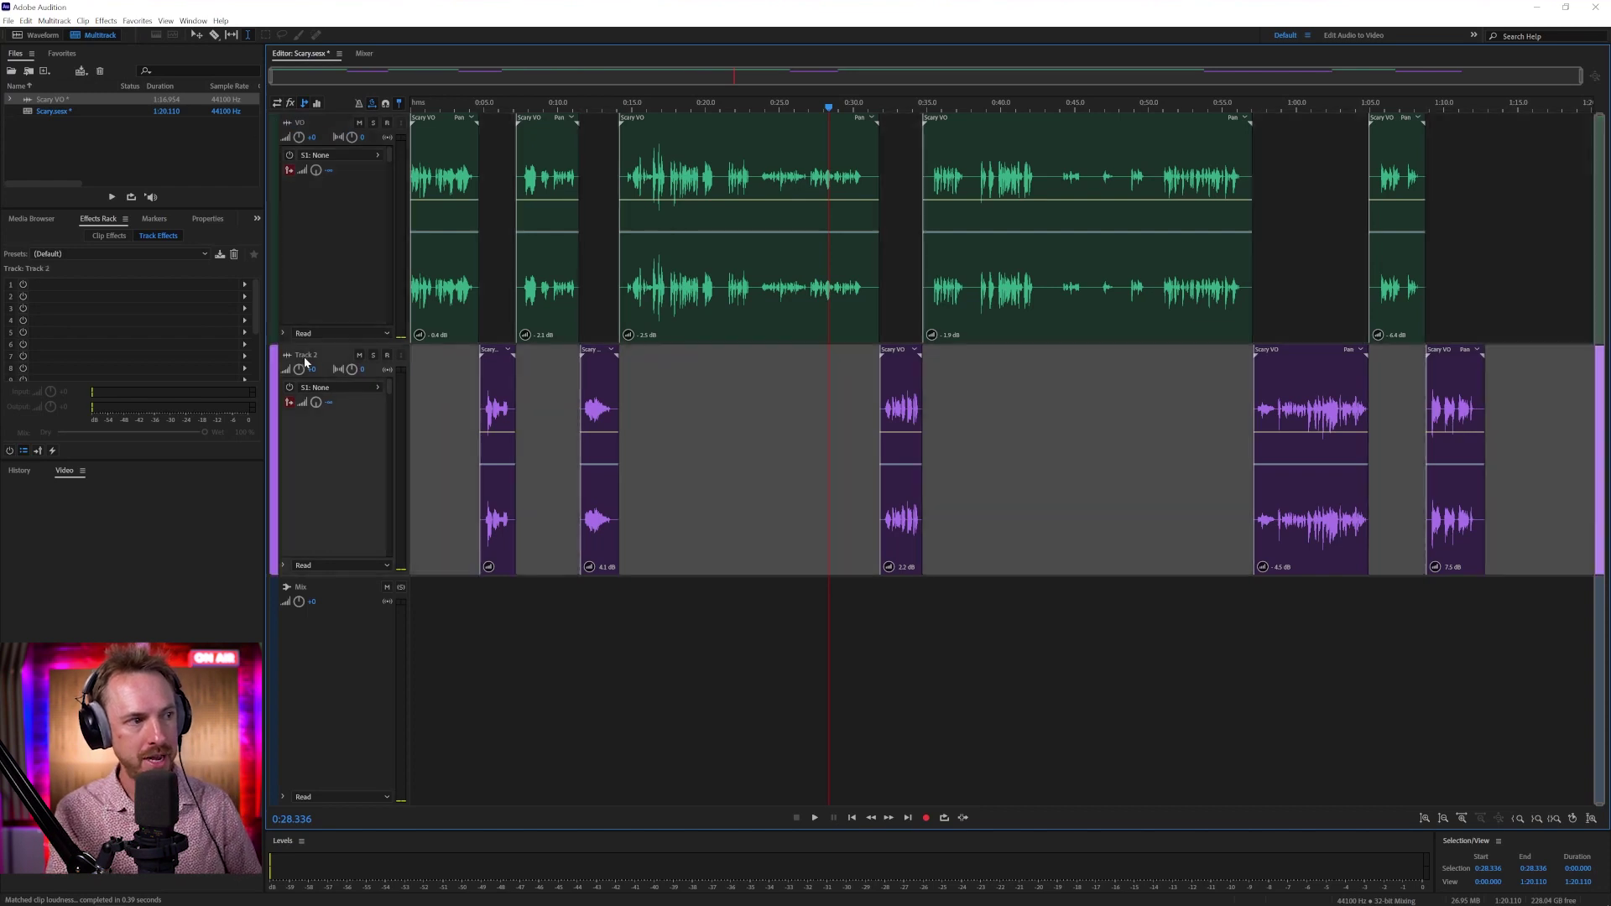
type("Creep")
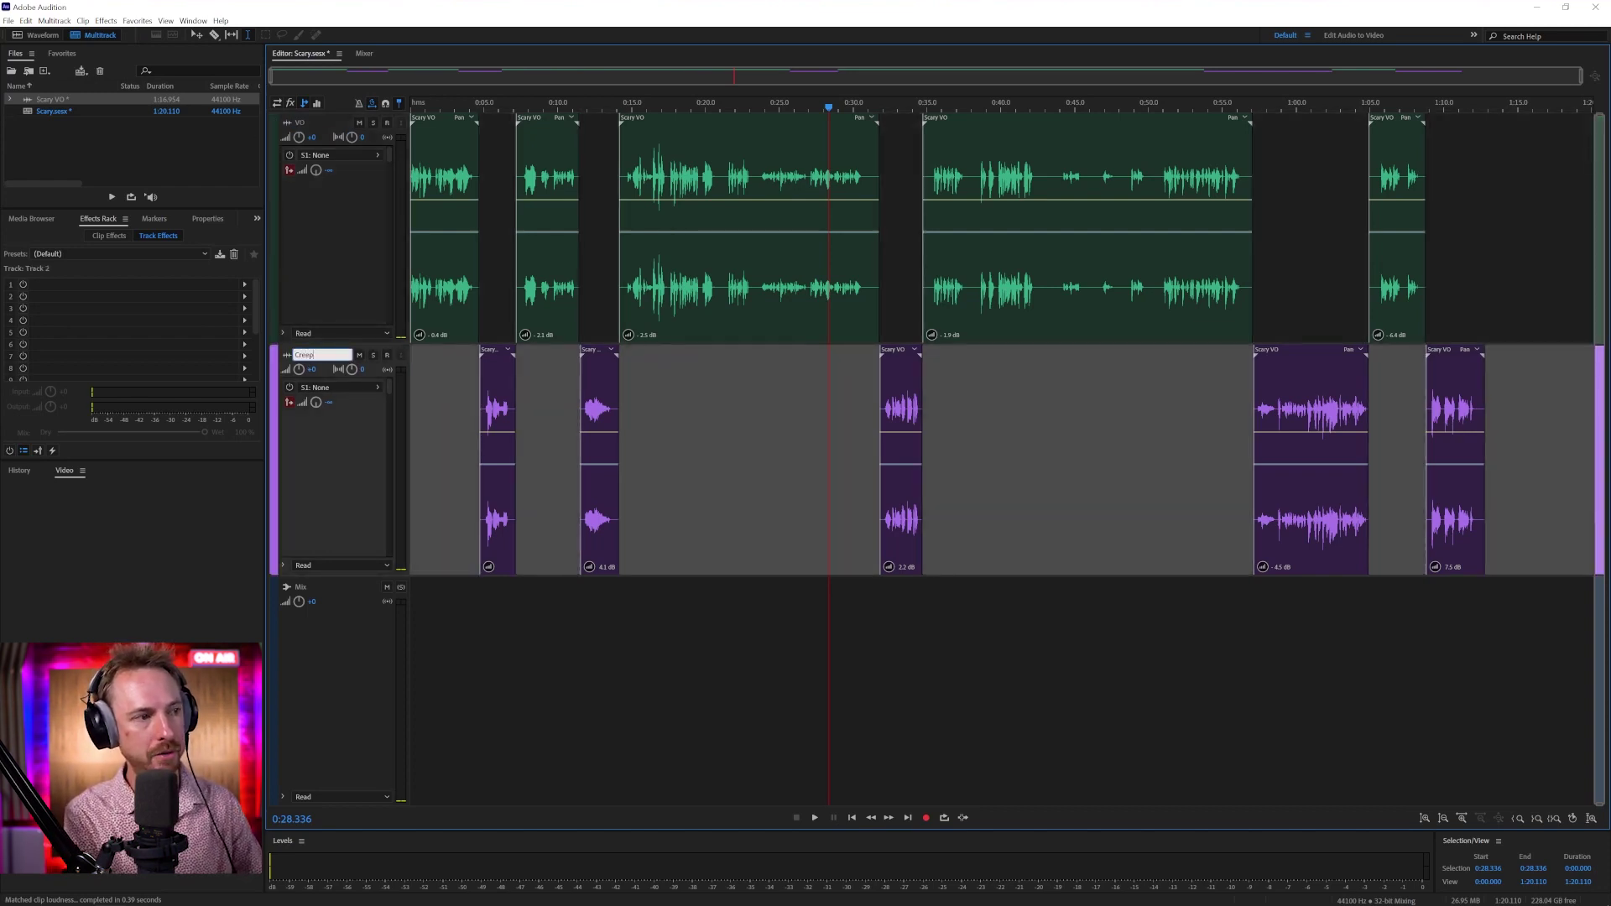
type("y")
key("Return")
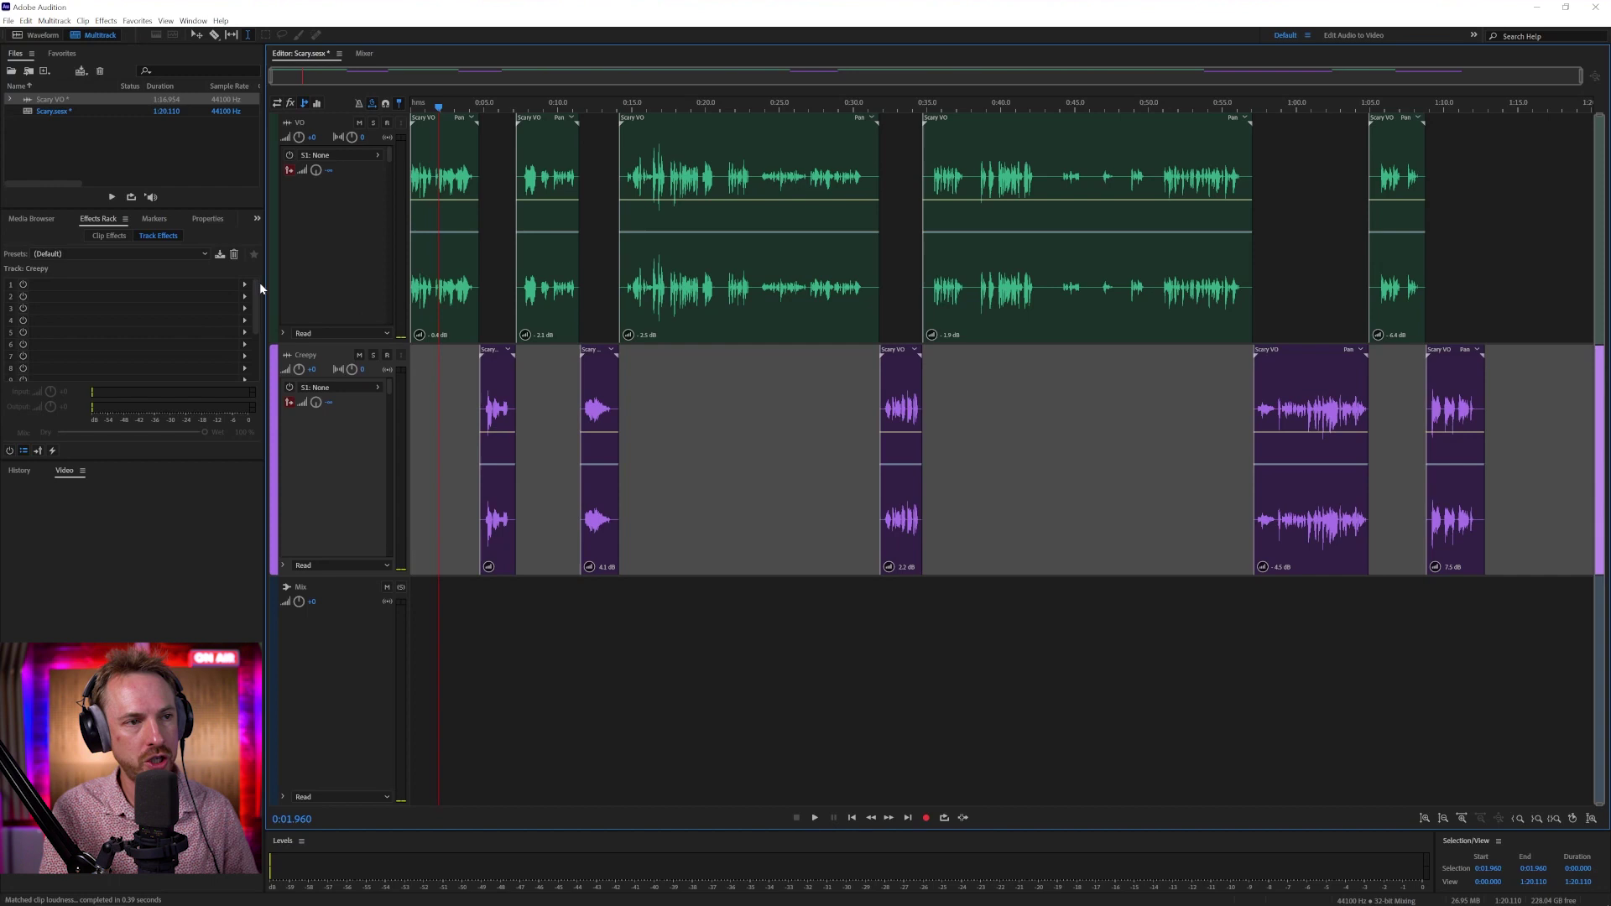
- Add a Parametric Equalizer with the Vocal Enhancer preset to Creepy's first effect slot
left_click(245, 285)
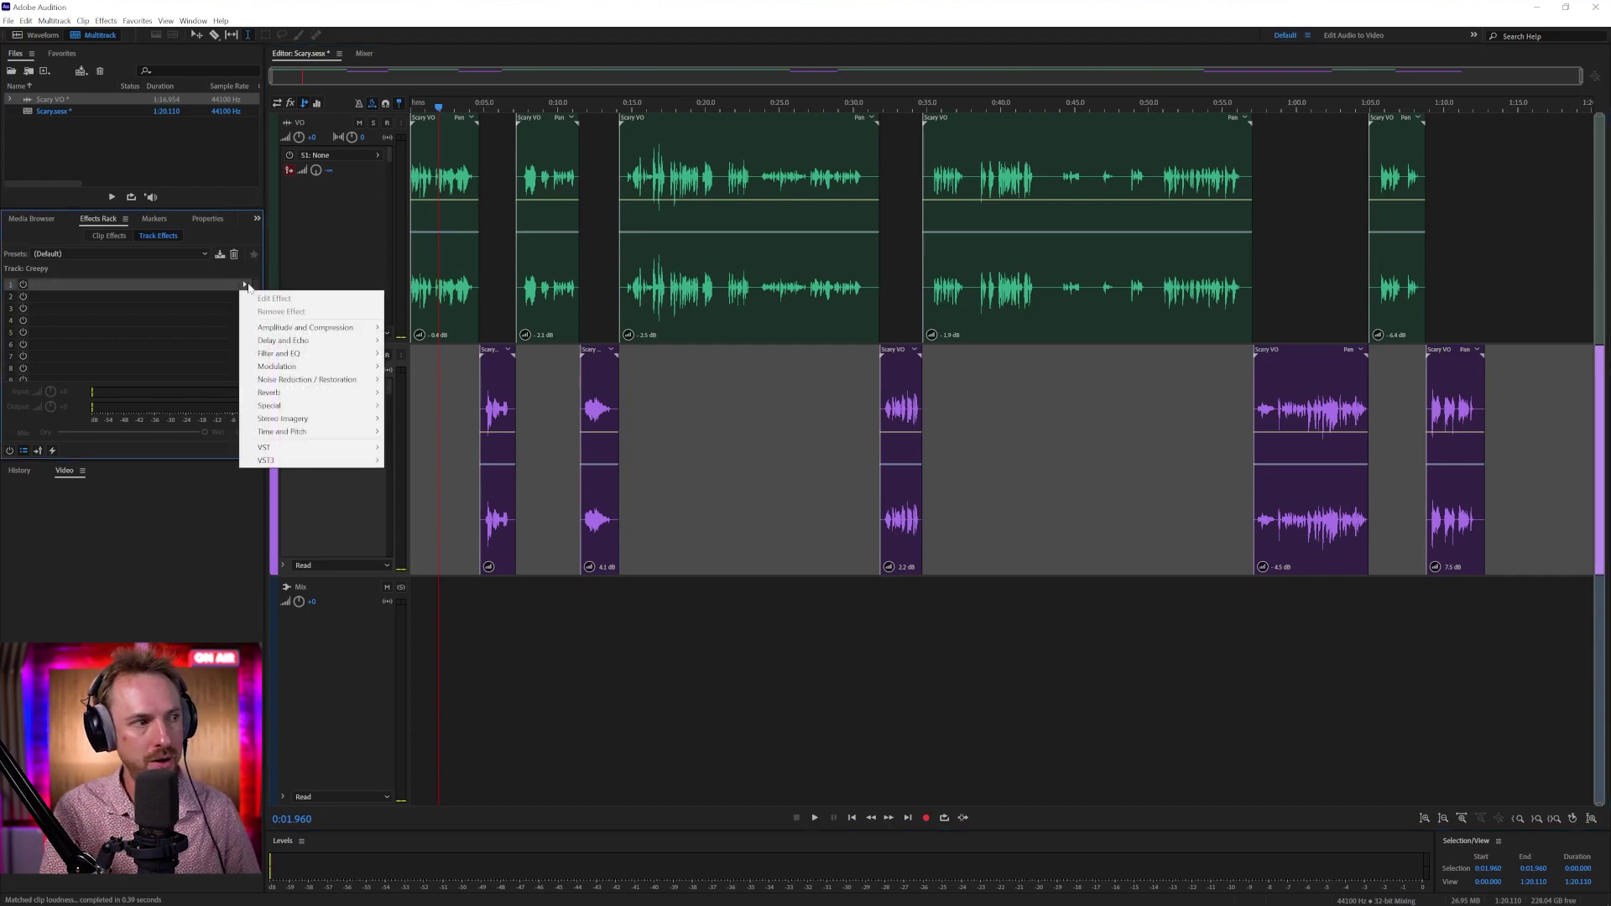
mouse_move(285, 353)
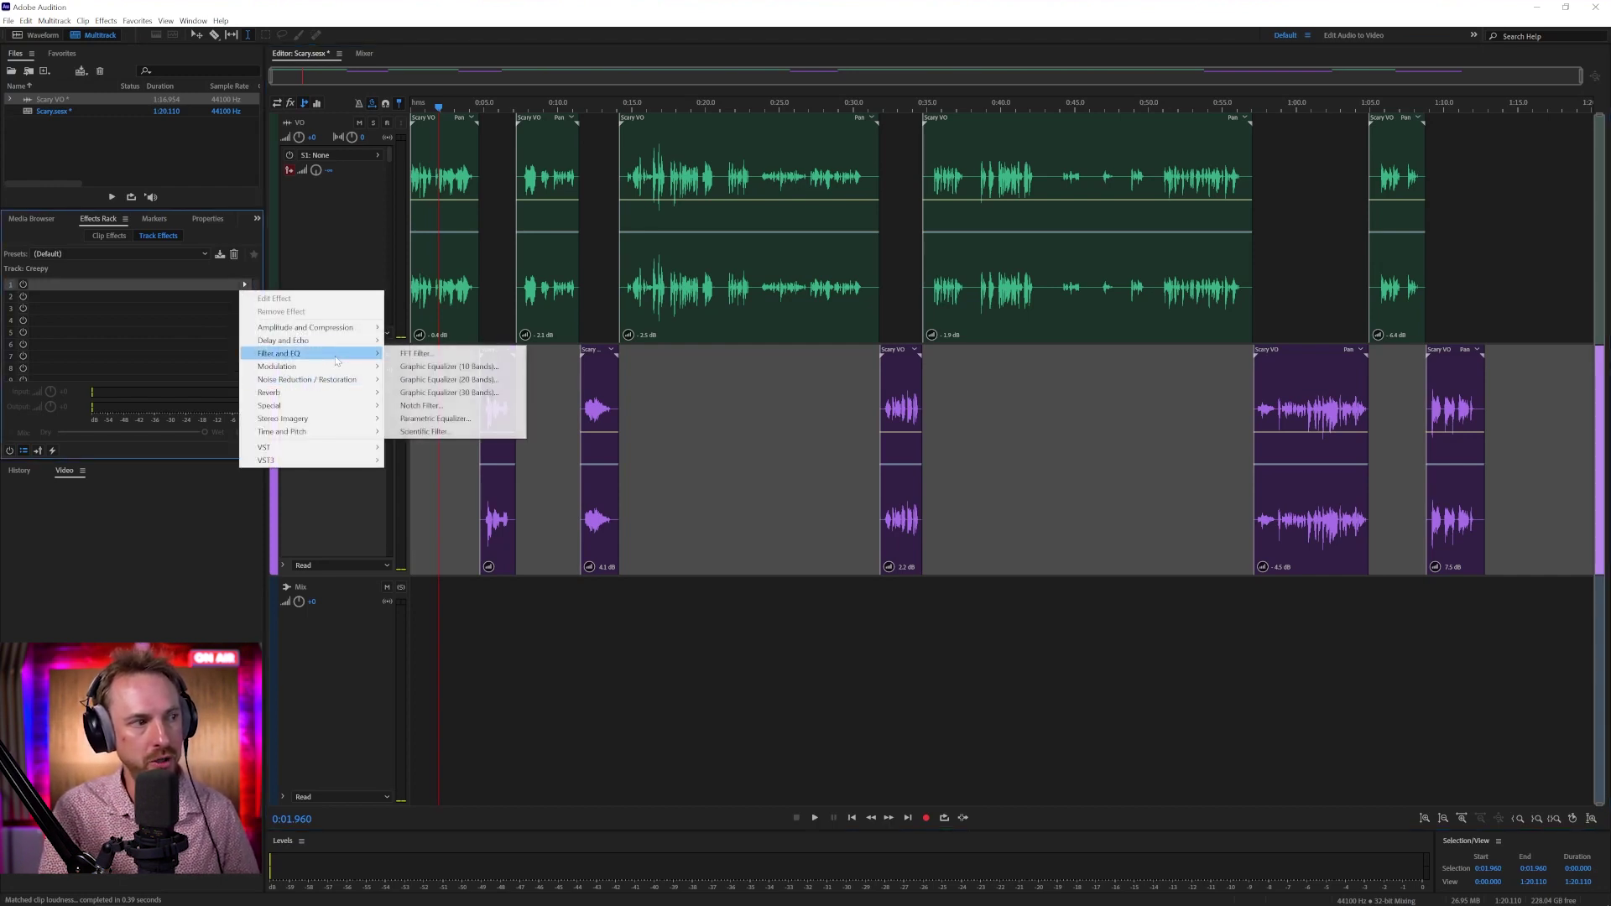
left_click(443, 420)
left_click(719, 310)
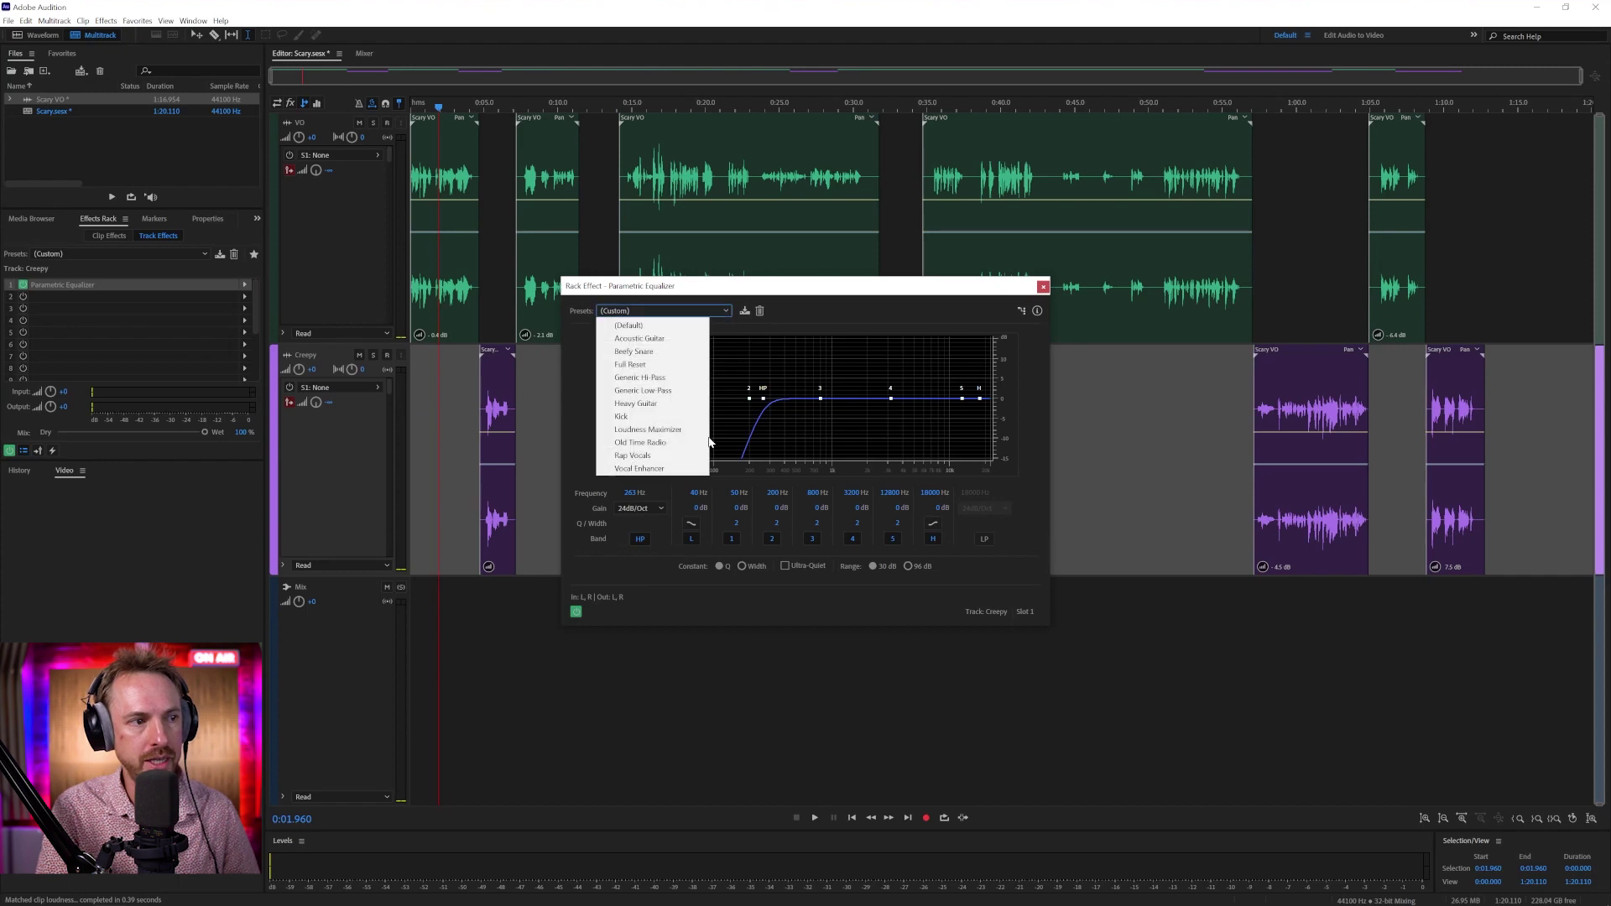
left_click(690, 469)
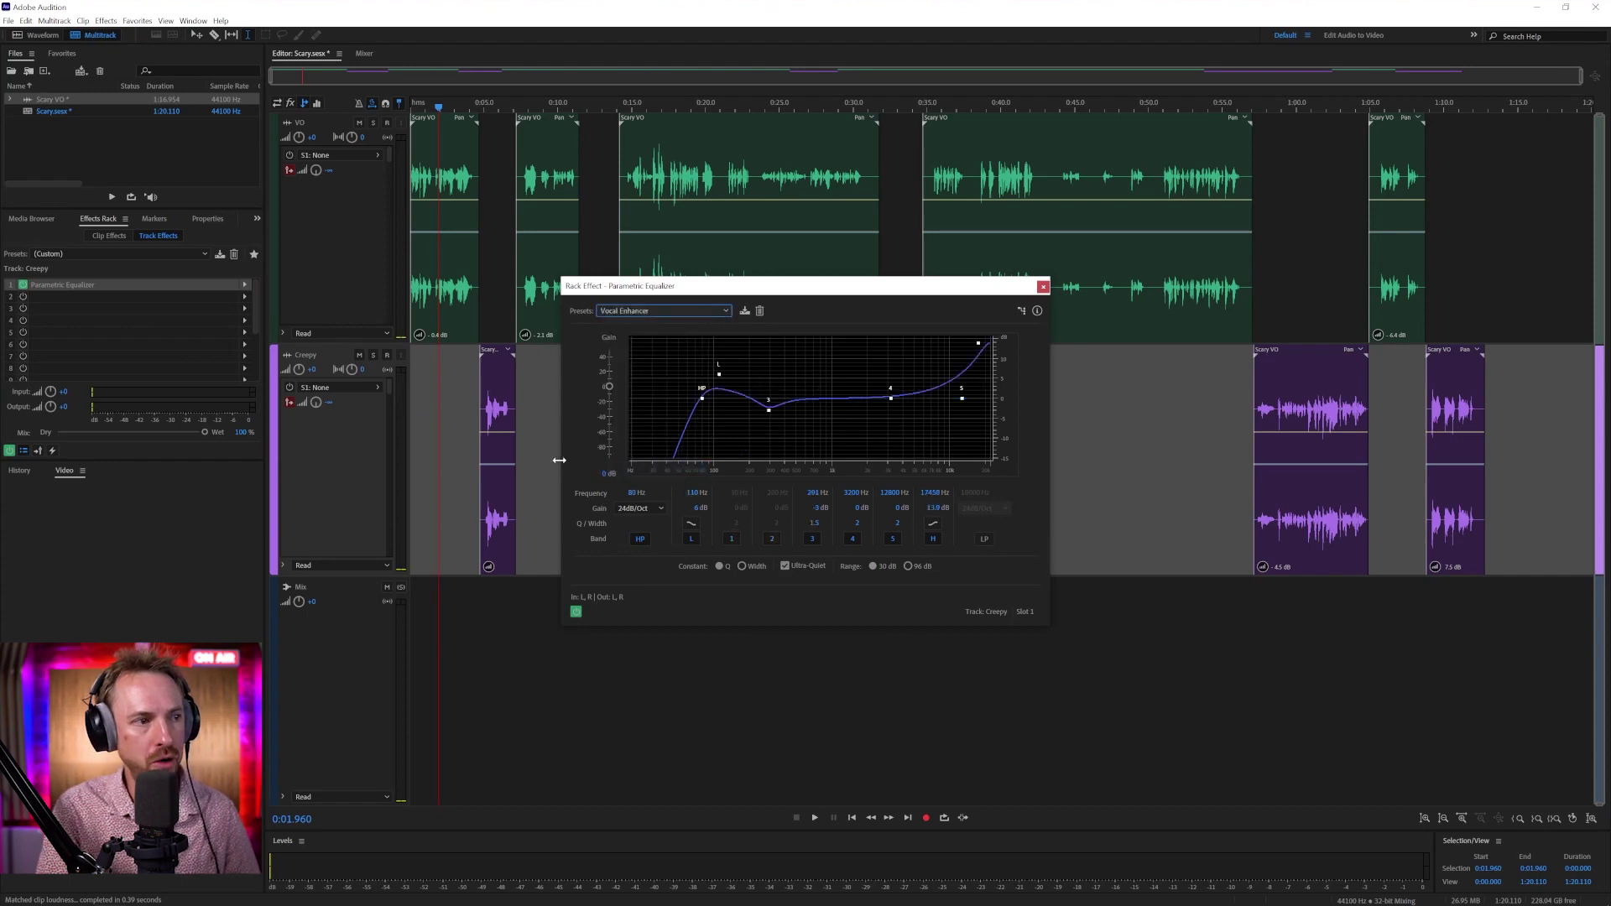
left_click(244, 297)
- Add Dynamics as Creepy's second effect, raising the ratio and makeup gain to 16.6 dB
mouse_move(319, 340)
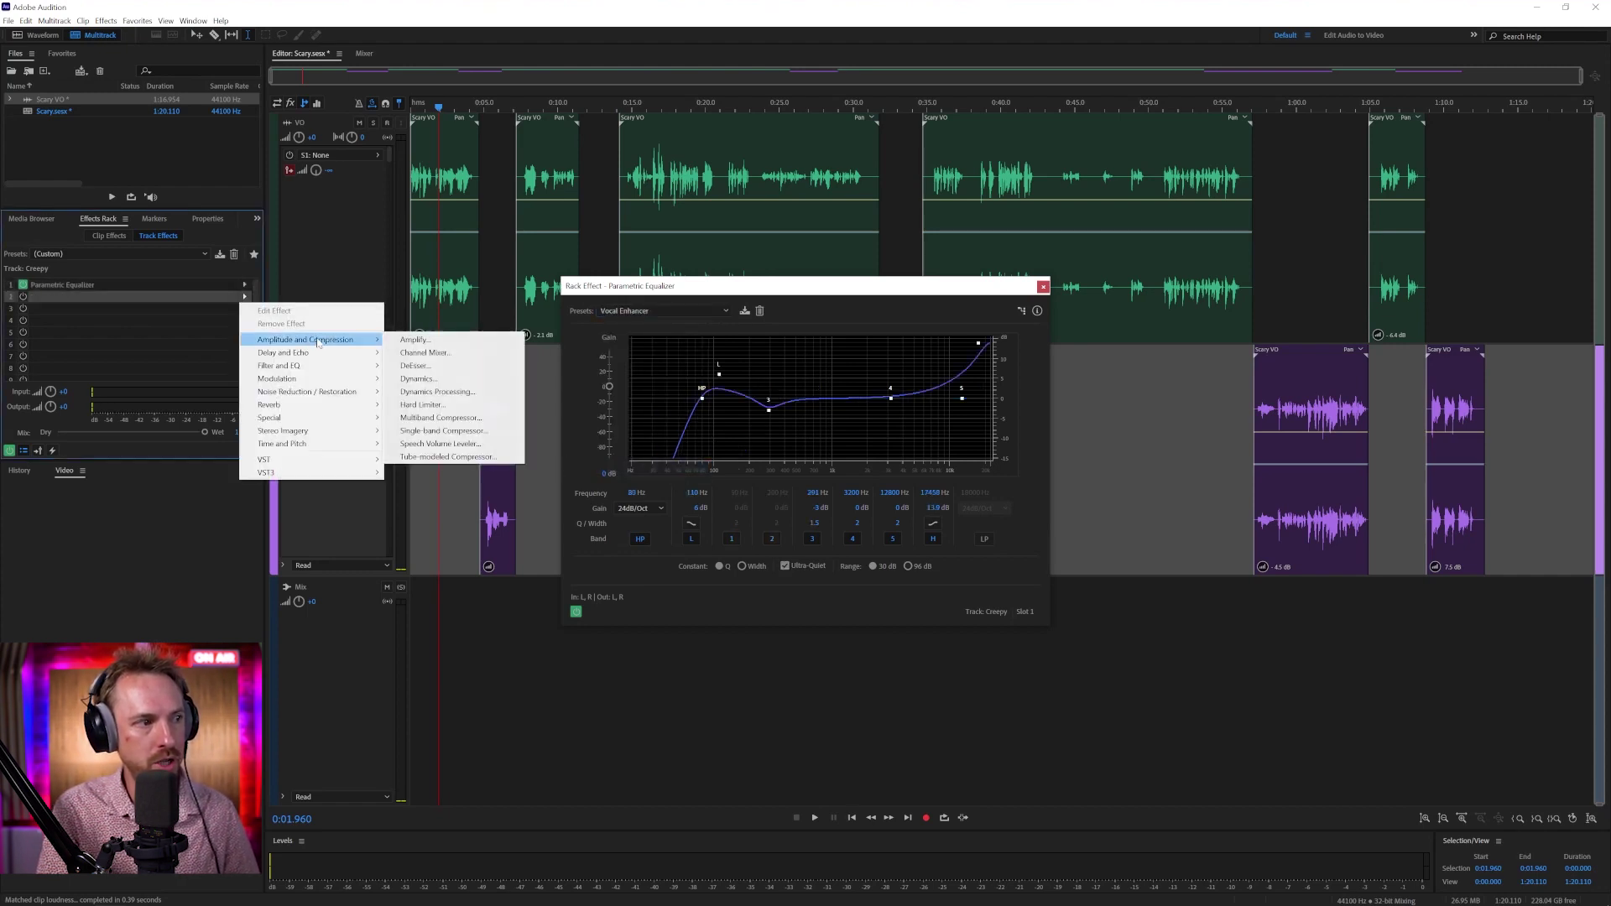
left_click(419, 378)
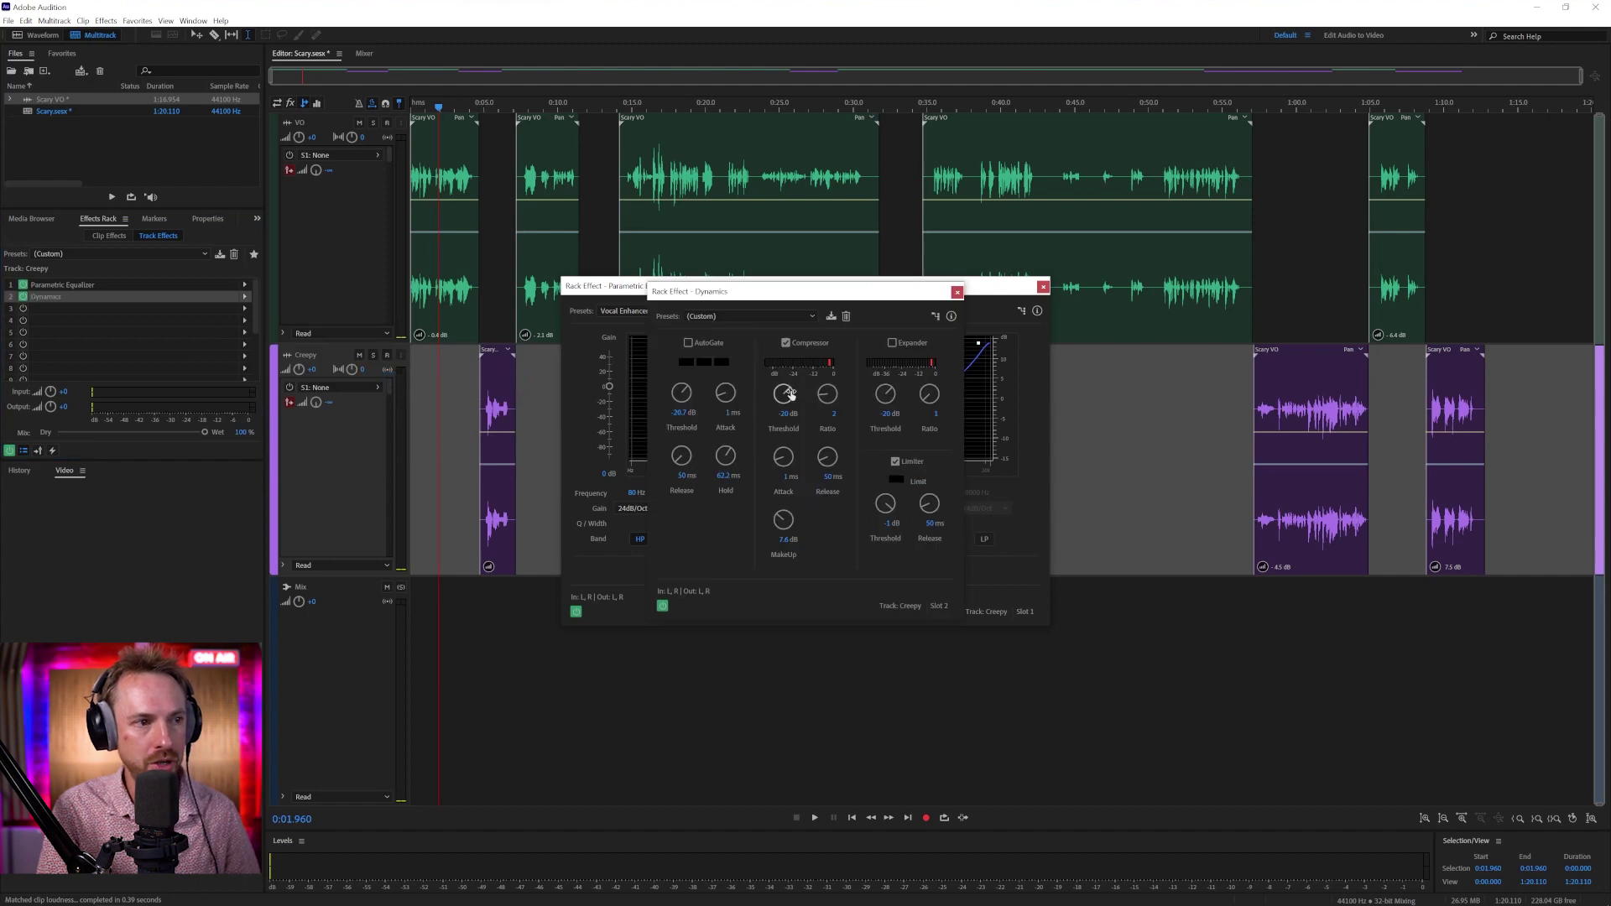
left_click_drag(828, 395, 833, 393)
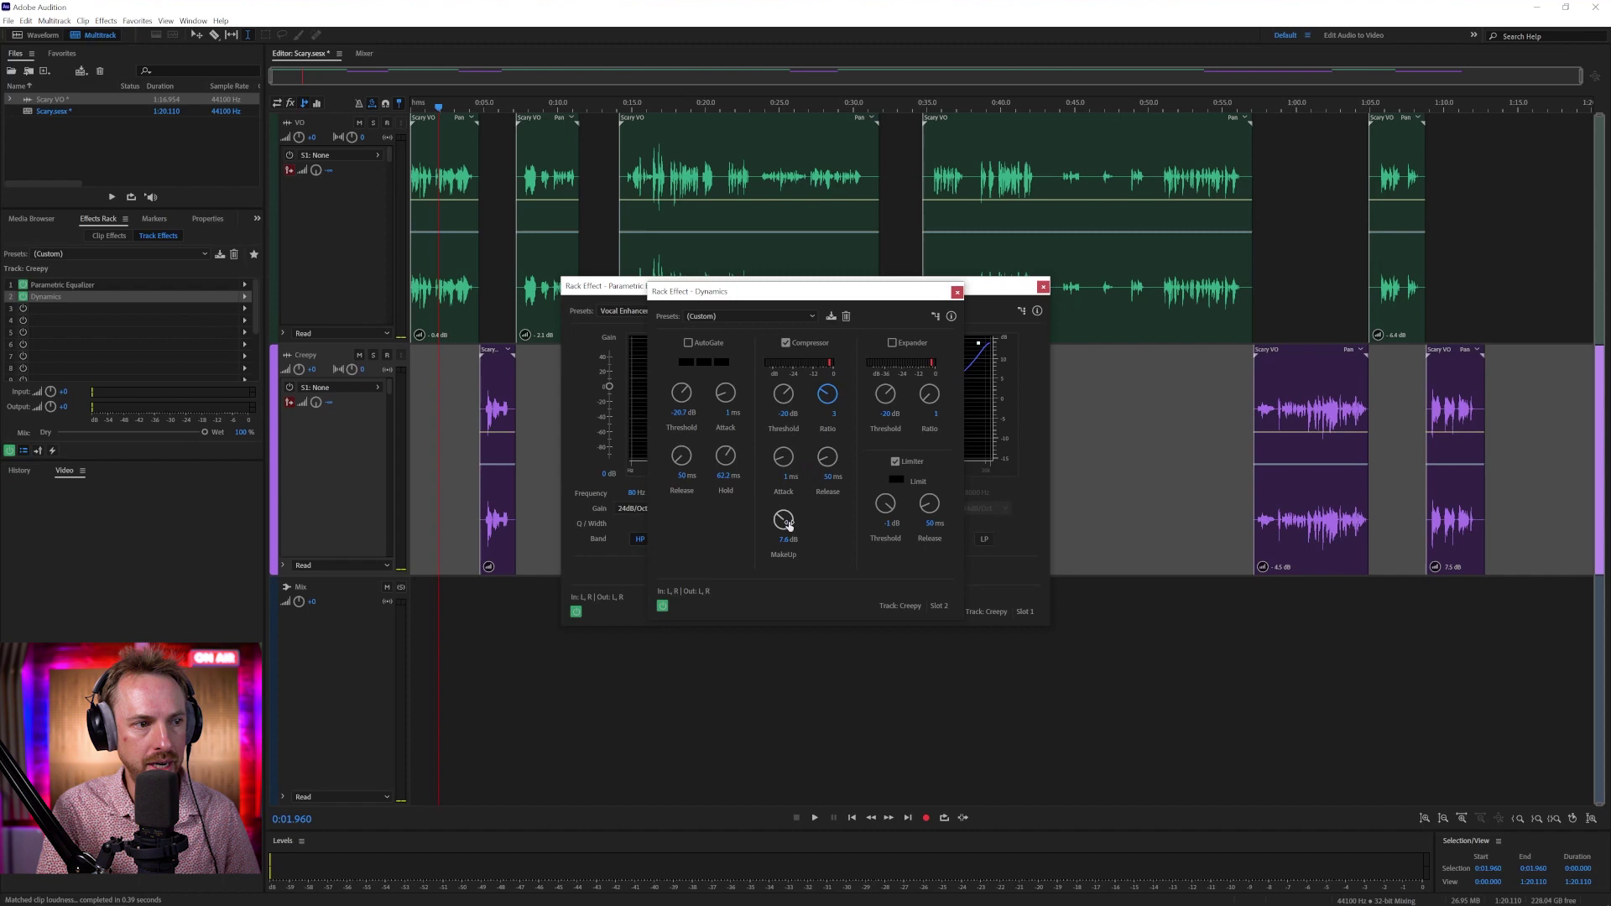
left_click_drag(788, 524, 790, 521)
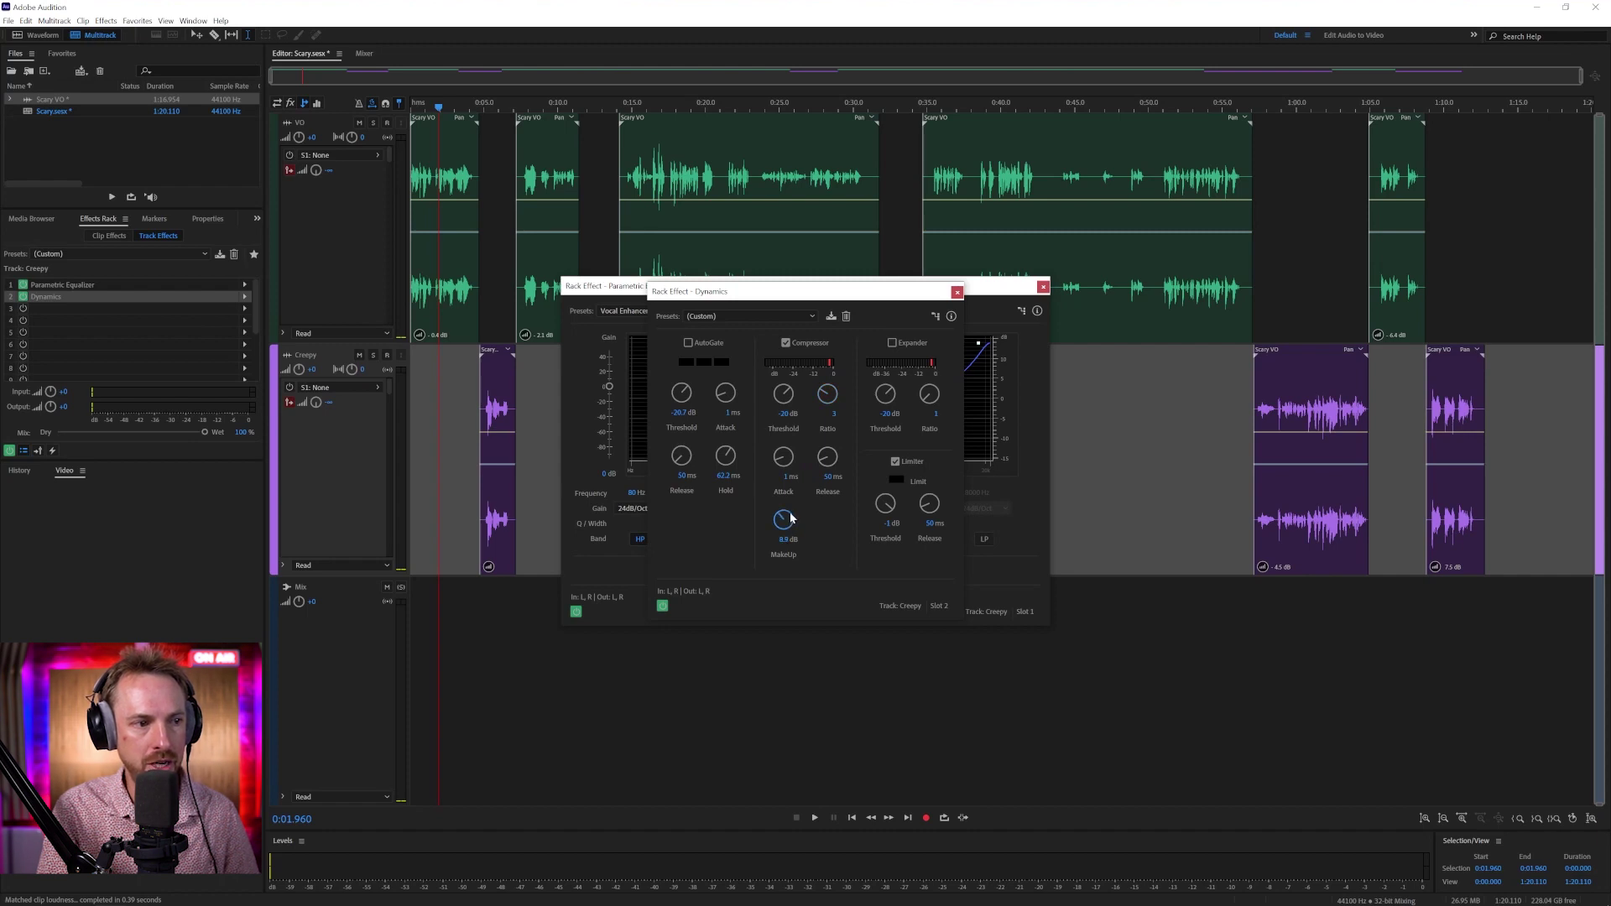
left_click_drag(437, 106, 413, 107)
- Audition the compressed voice from about 4.6 seconds and turn off the Dynamics limiter
key("space")
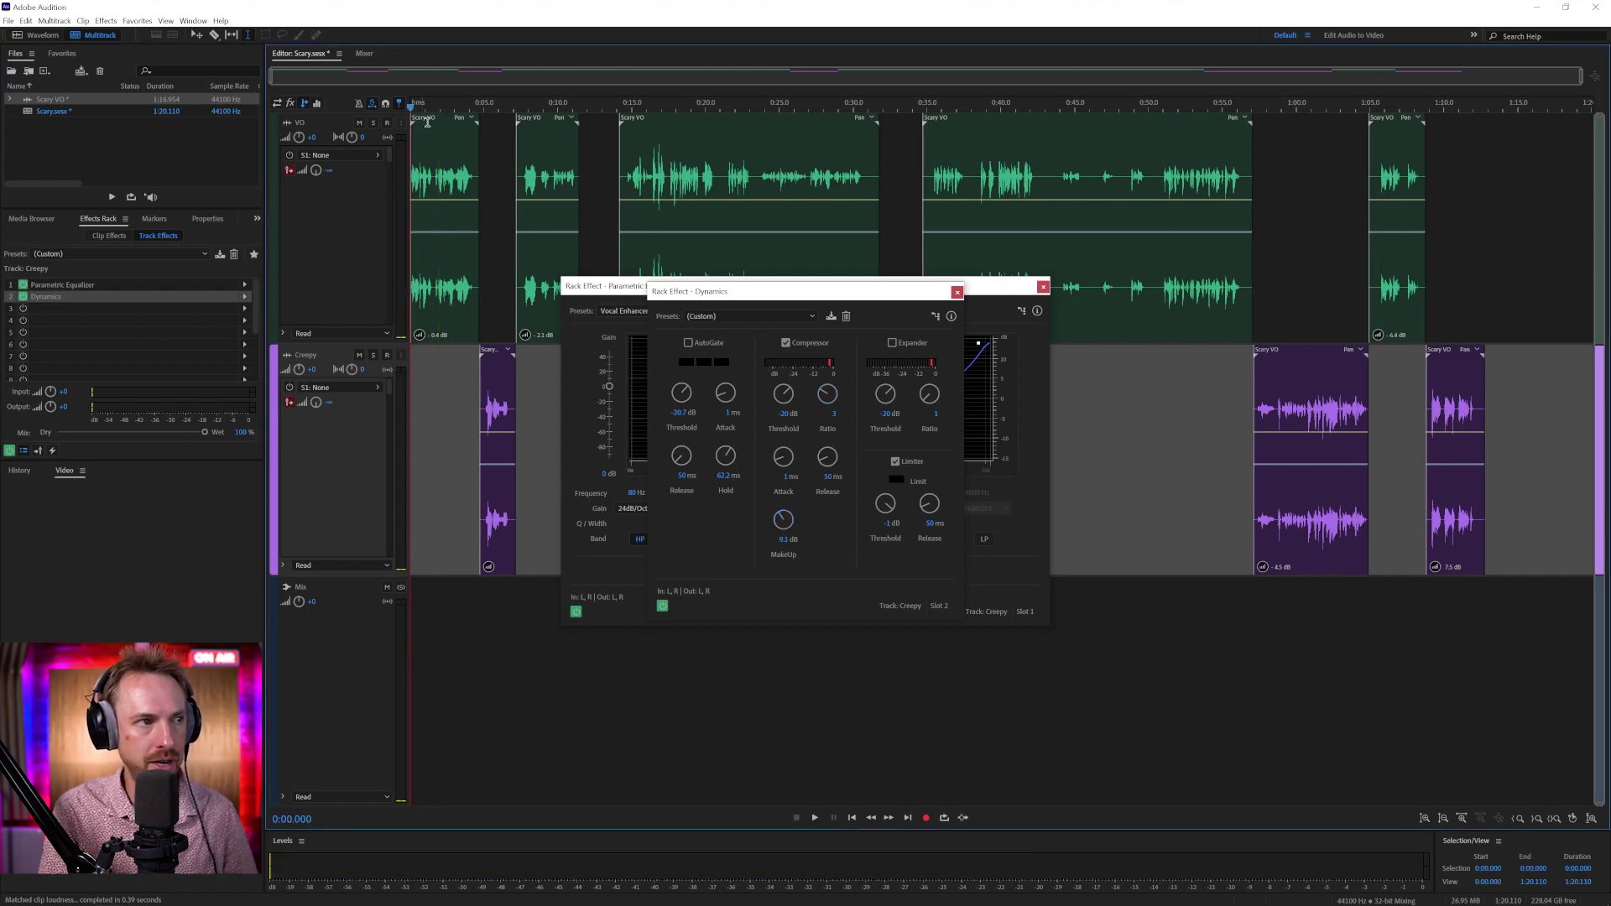
key("space")
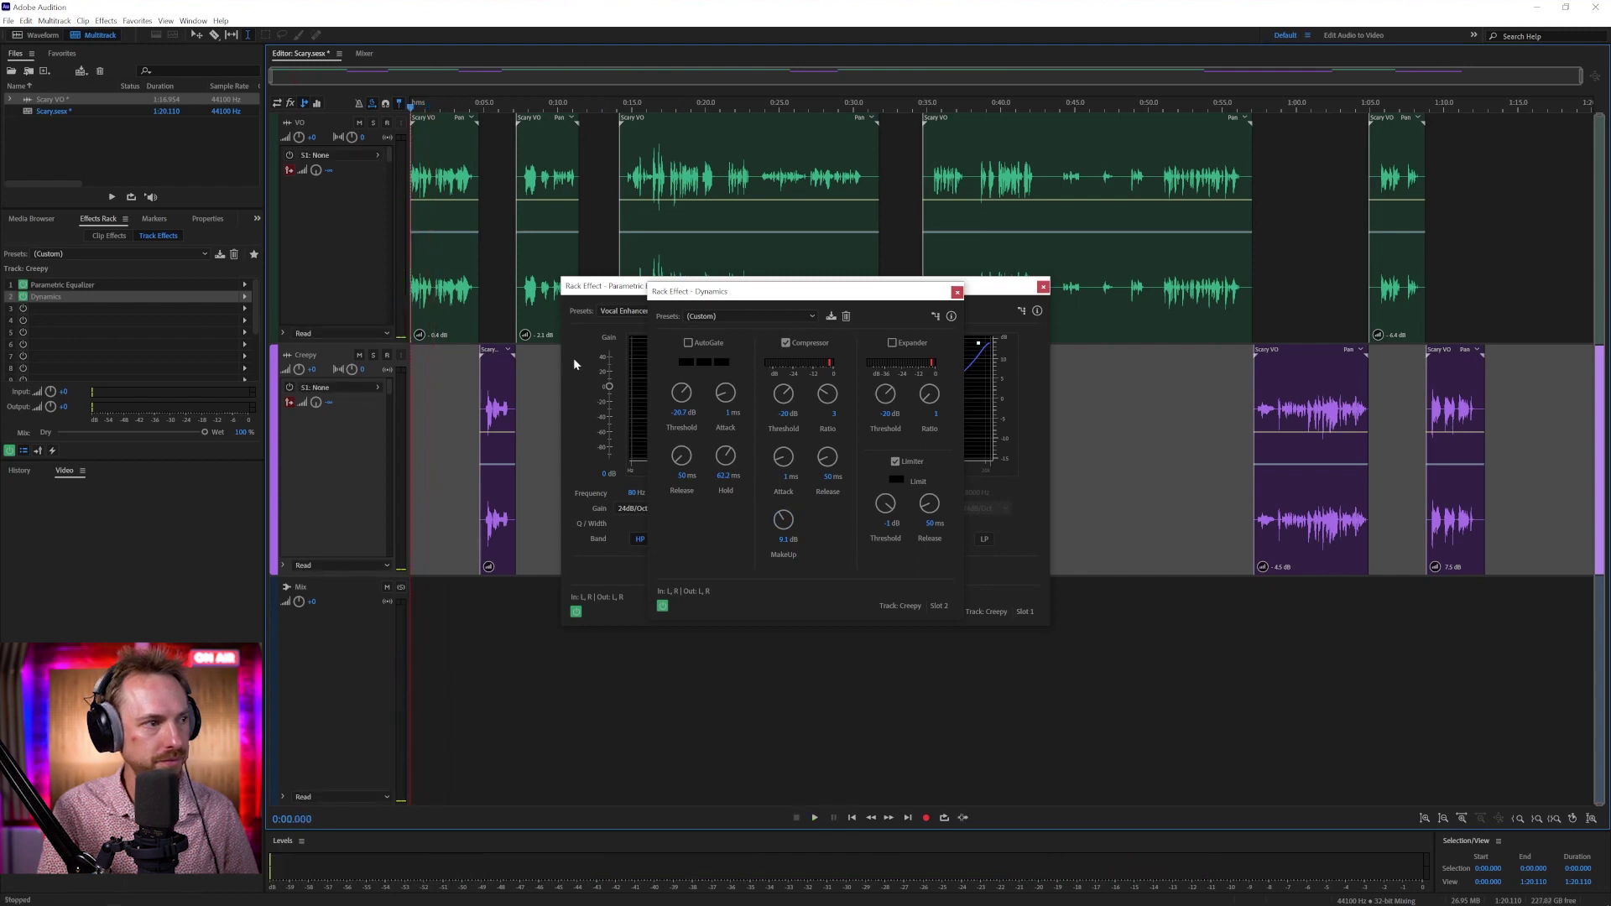
left_click(479, 106)
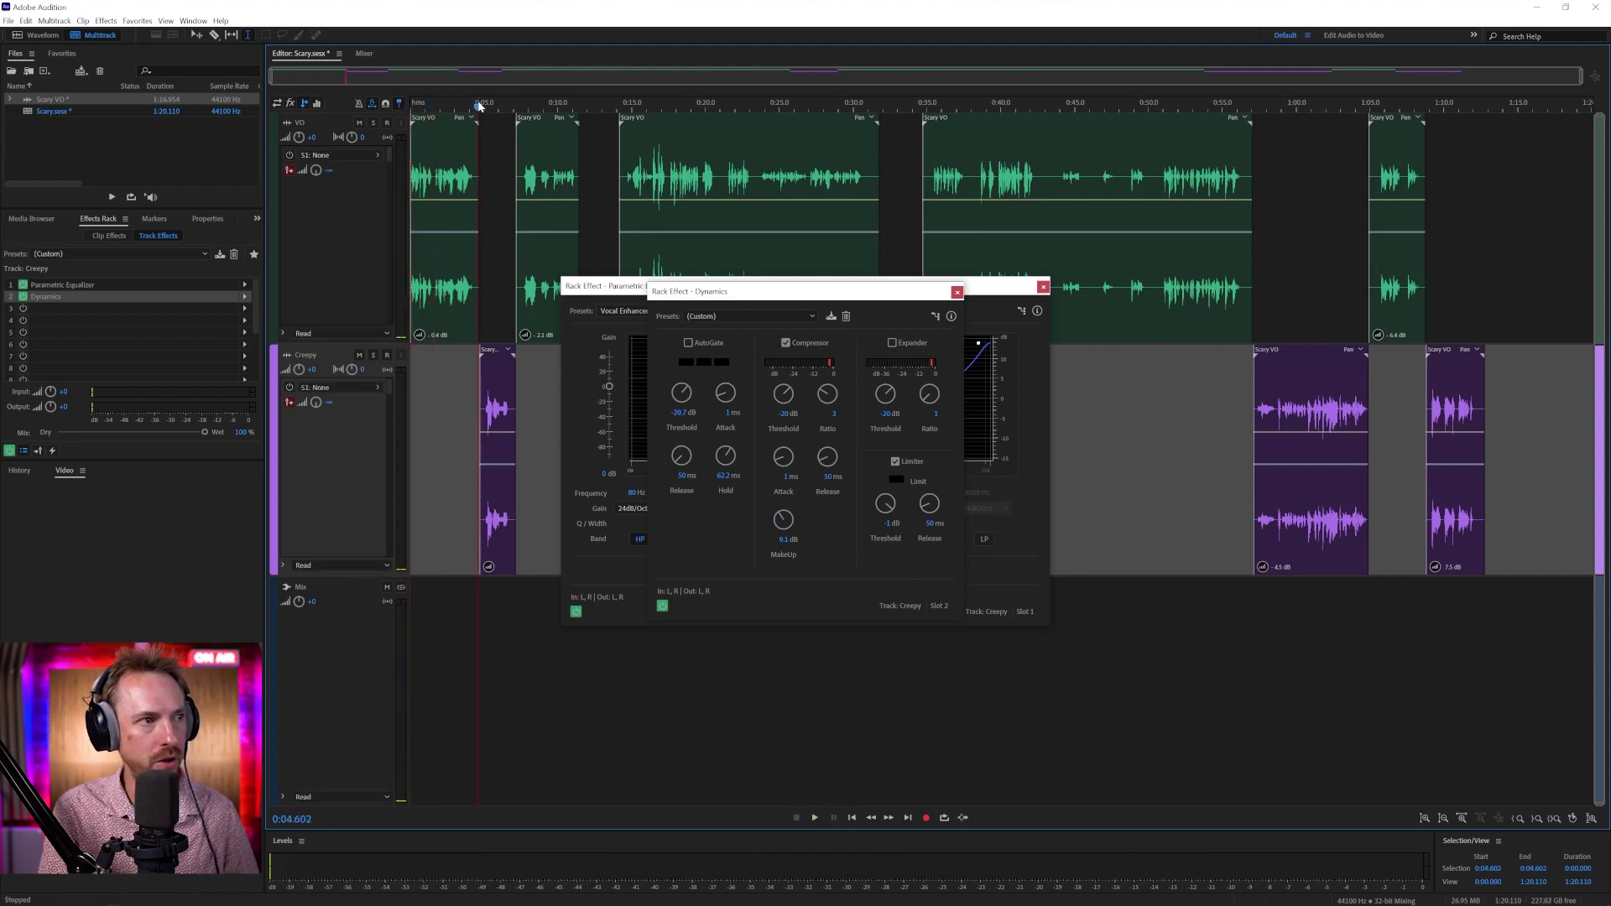
key("space")
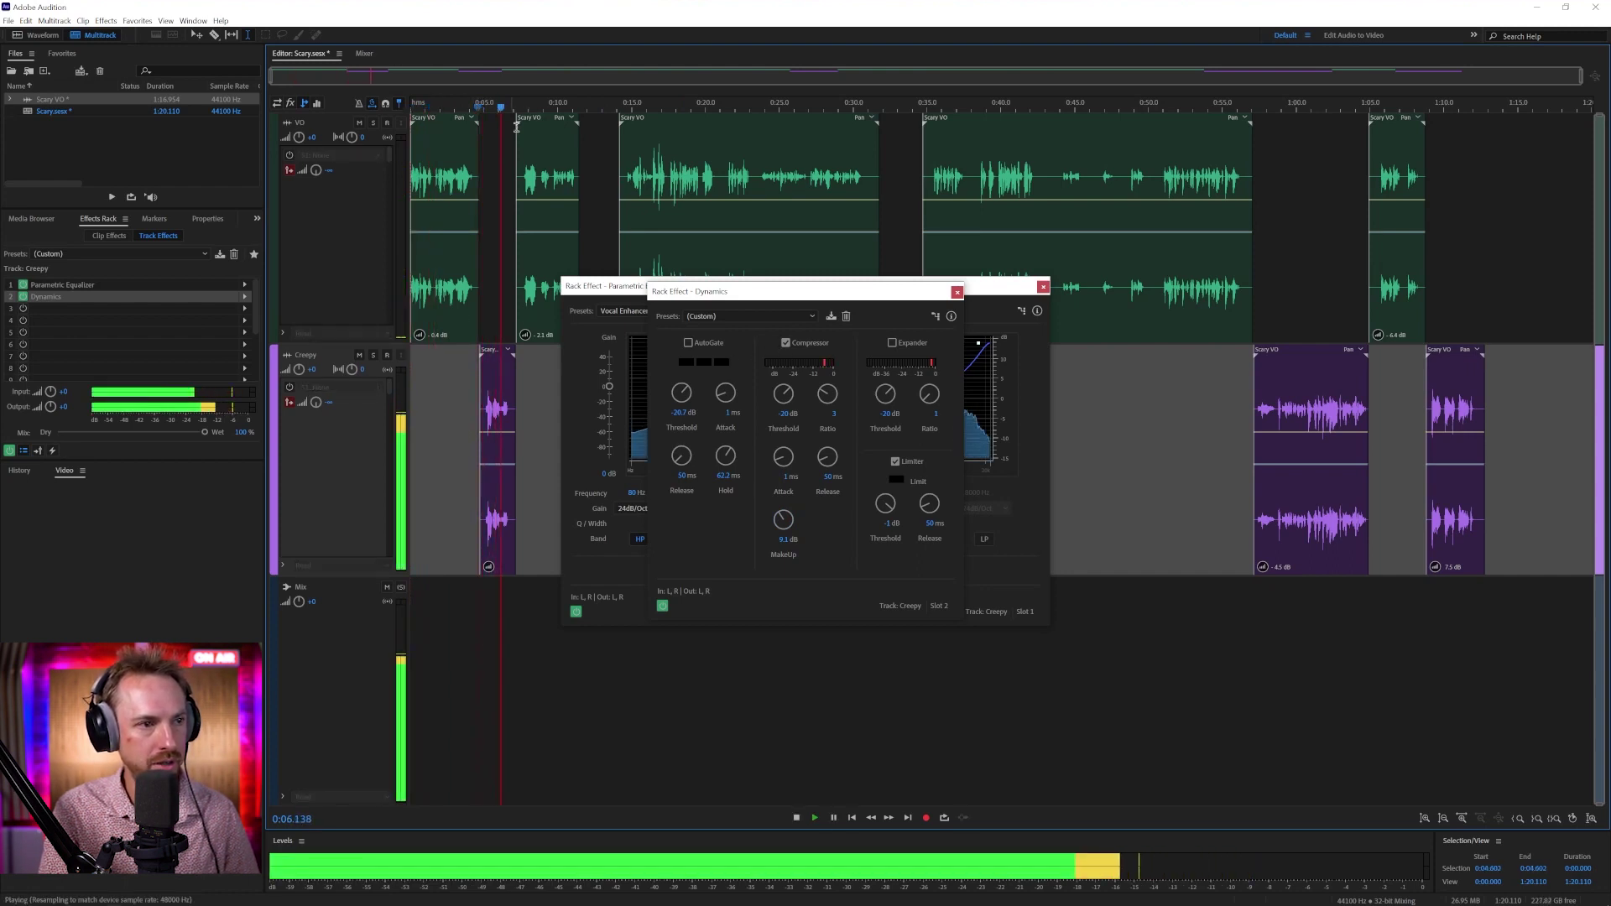
key("space")
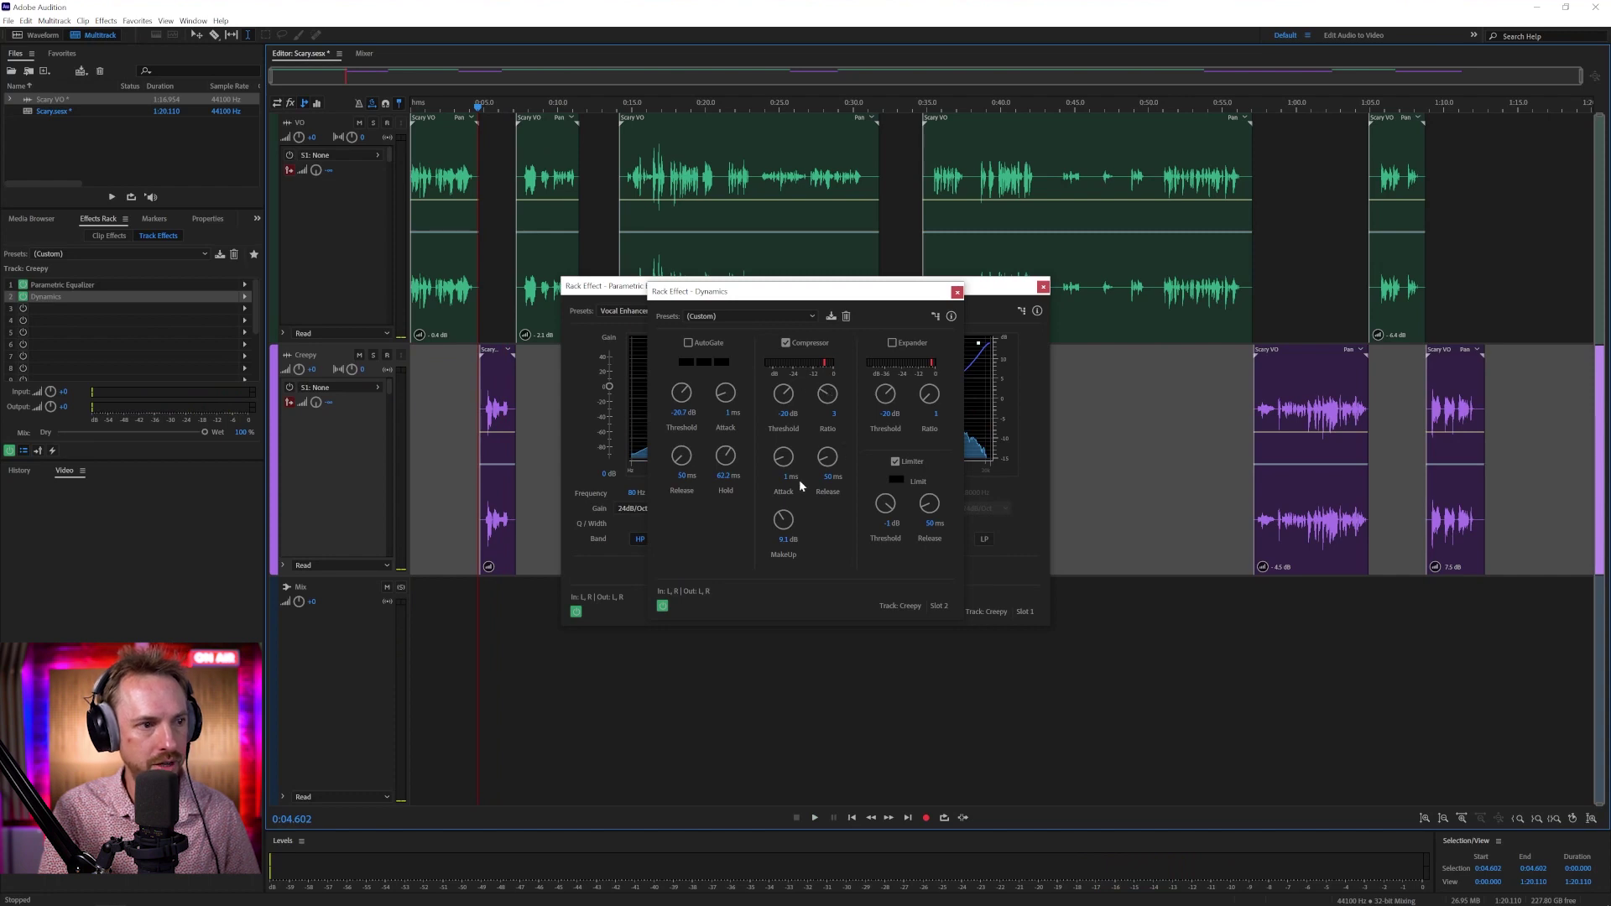
key("space")
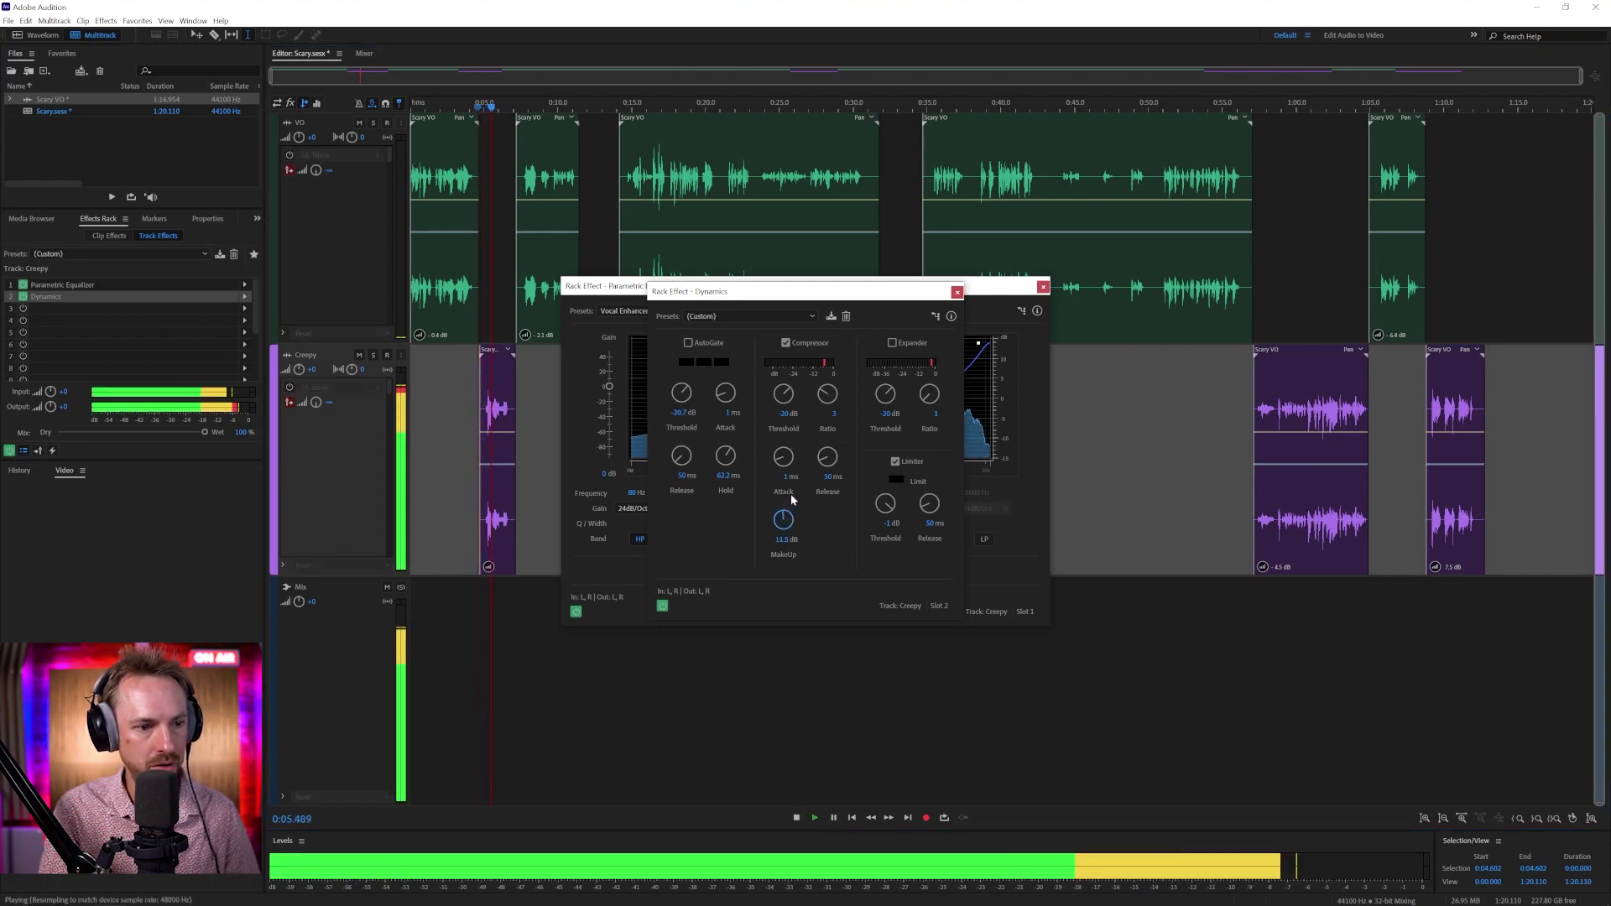
key("space")
key("space")
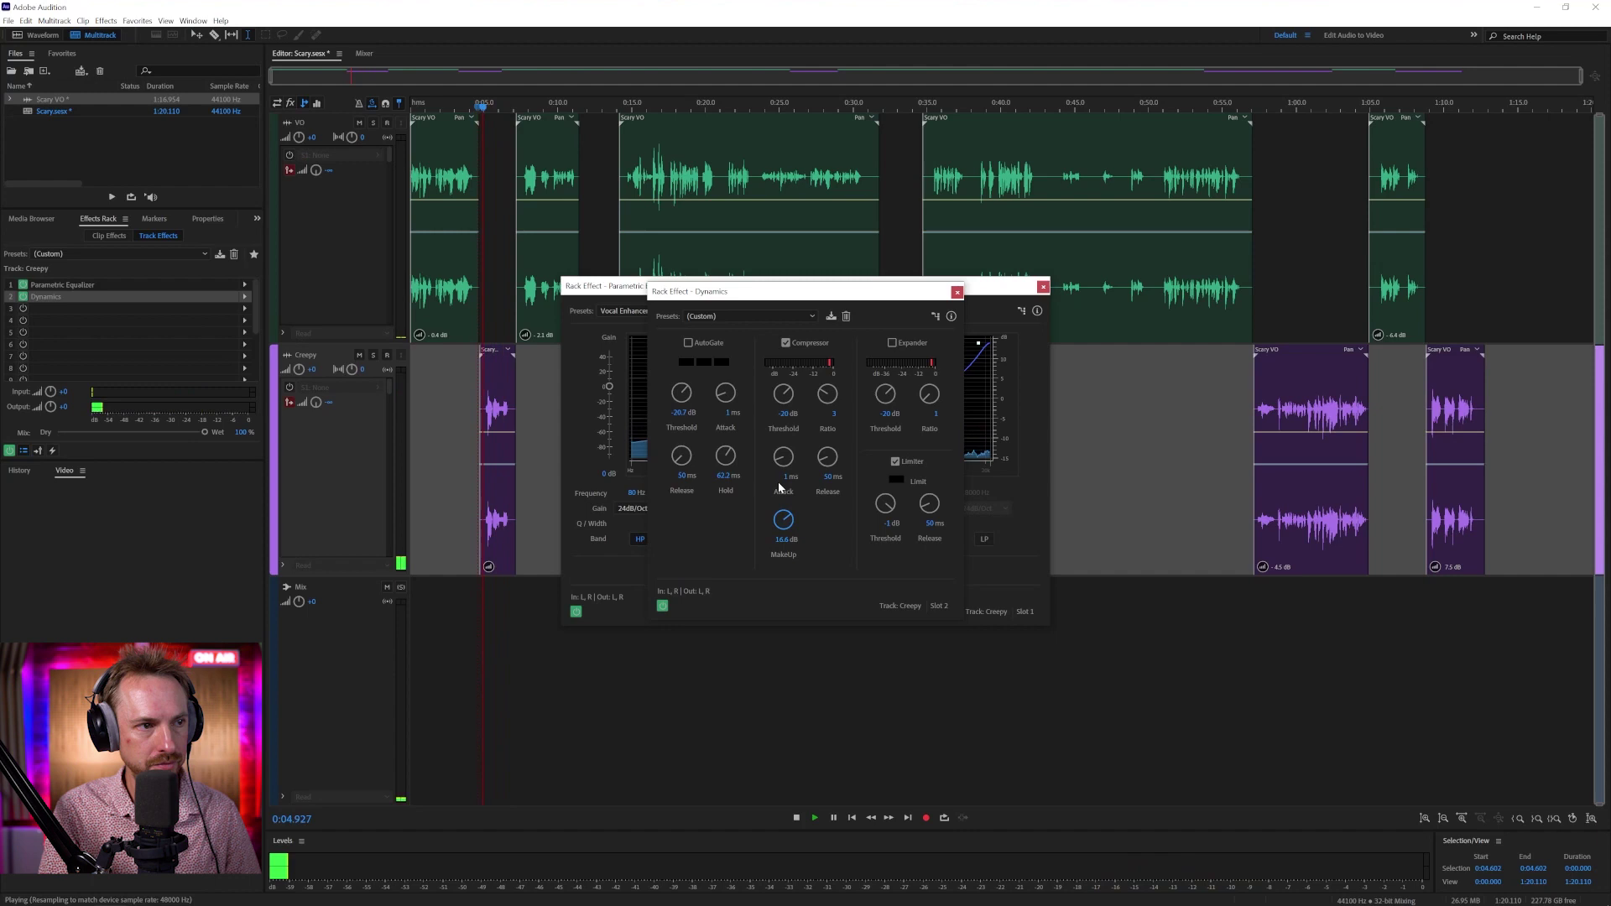
key("space")
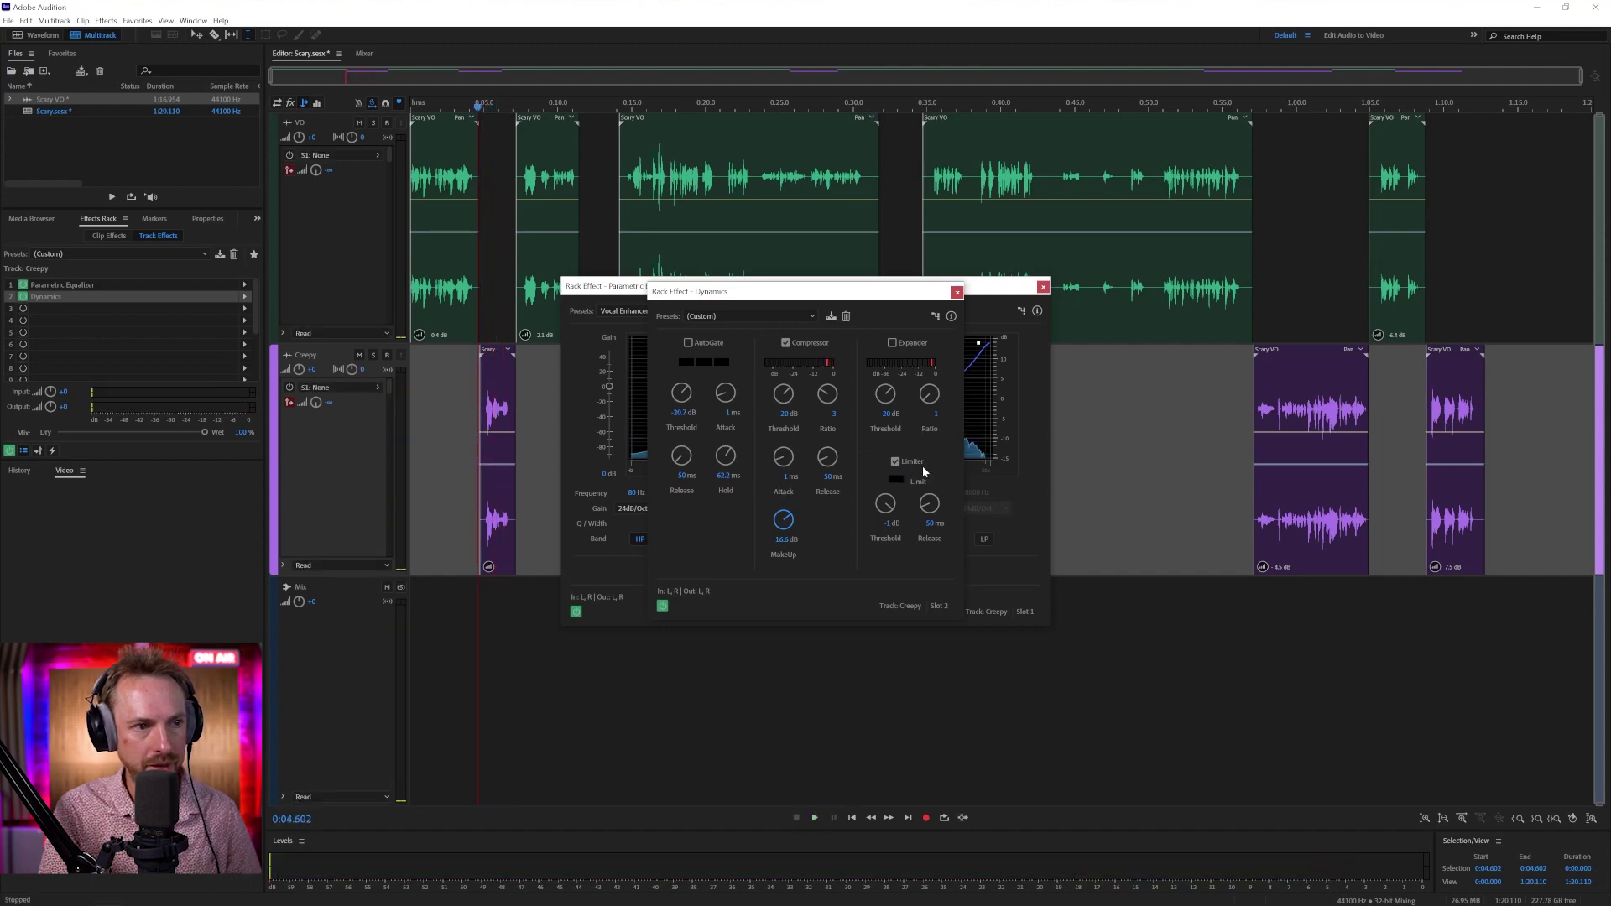
left_click(909, 460)
key("space")
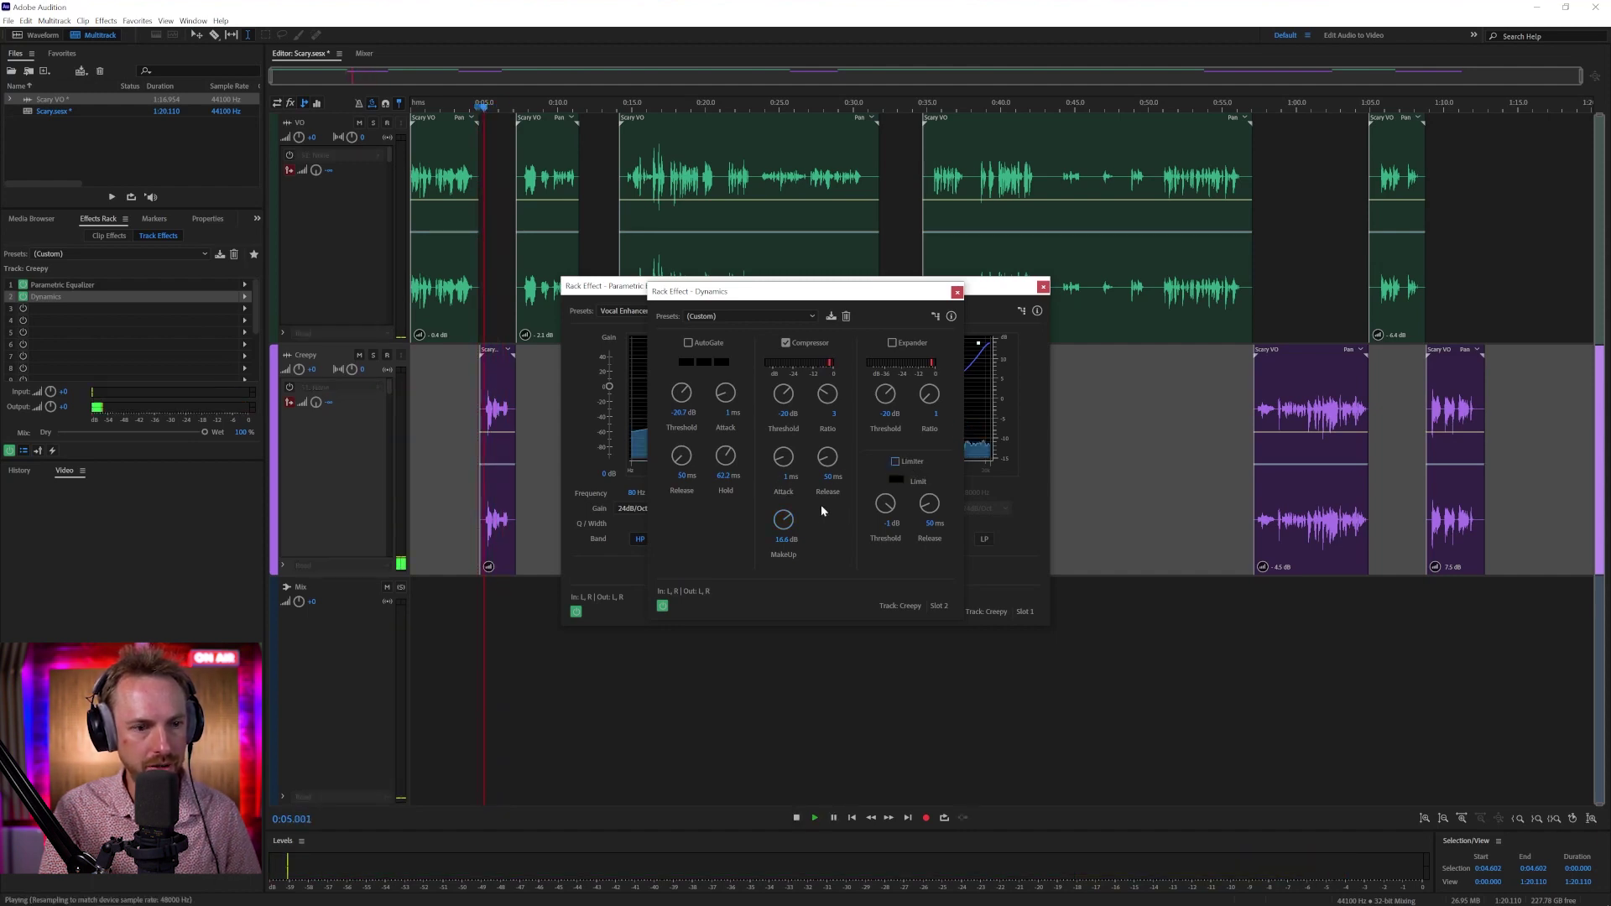
key("space")
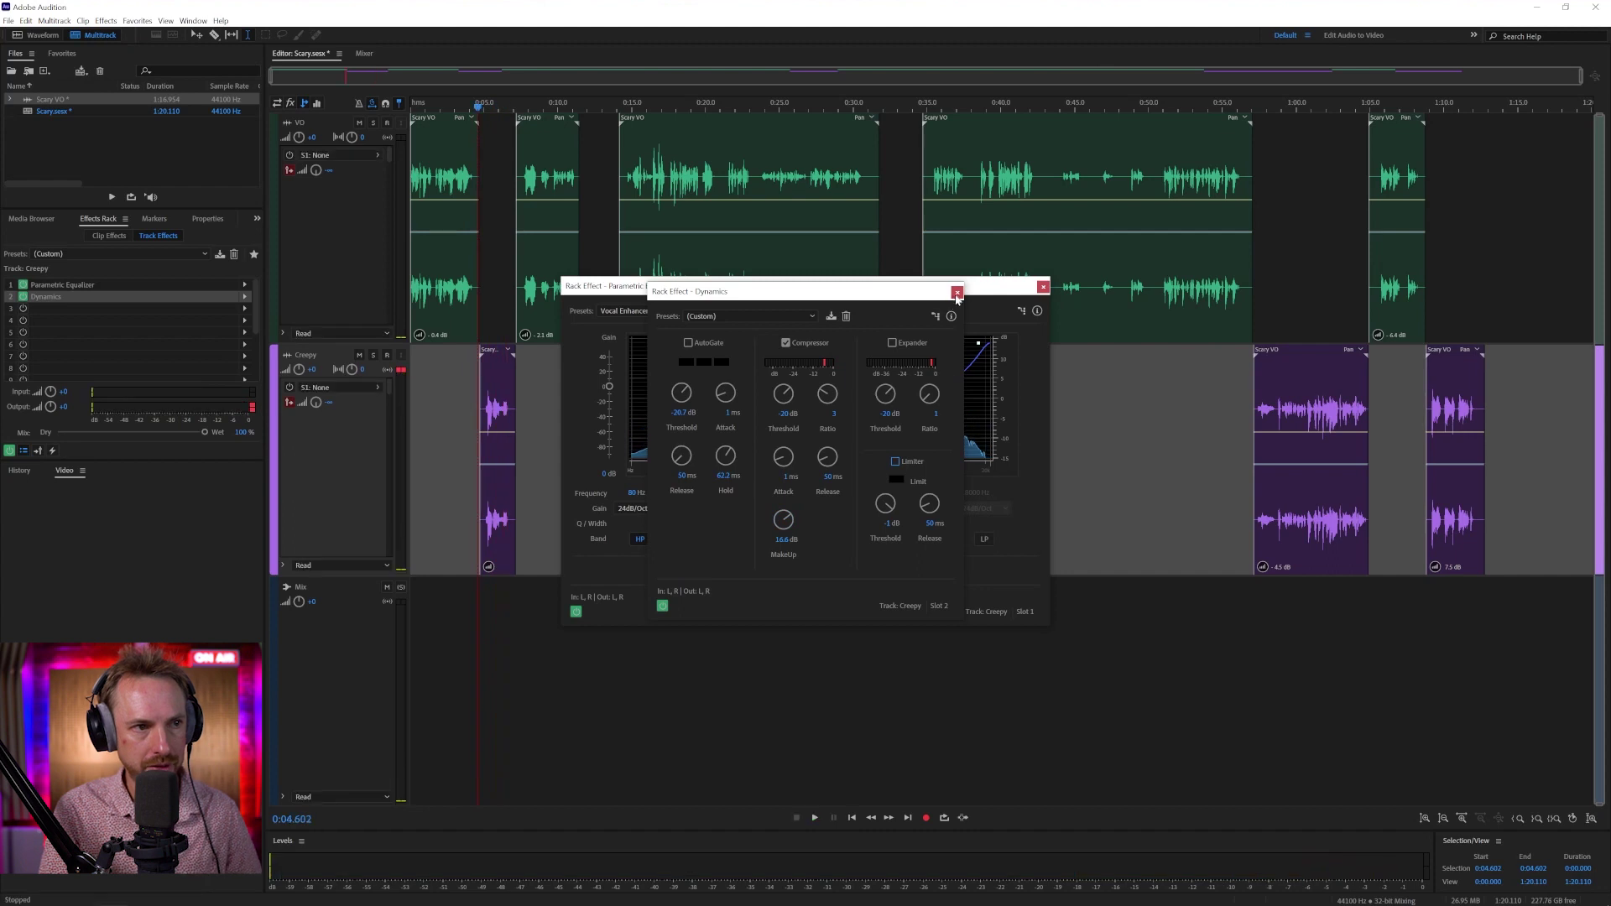
- Copy Creepy's Parametric Equalizer and Dynamics onto the VO track in the Mixer, then replay from the start
left_click(956, 292)
left_click(1043, 286)
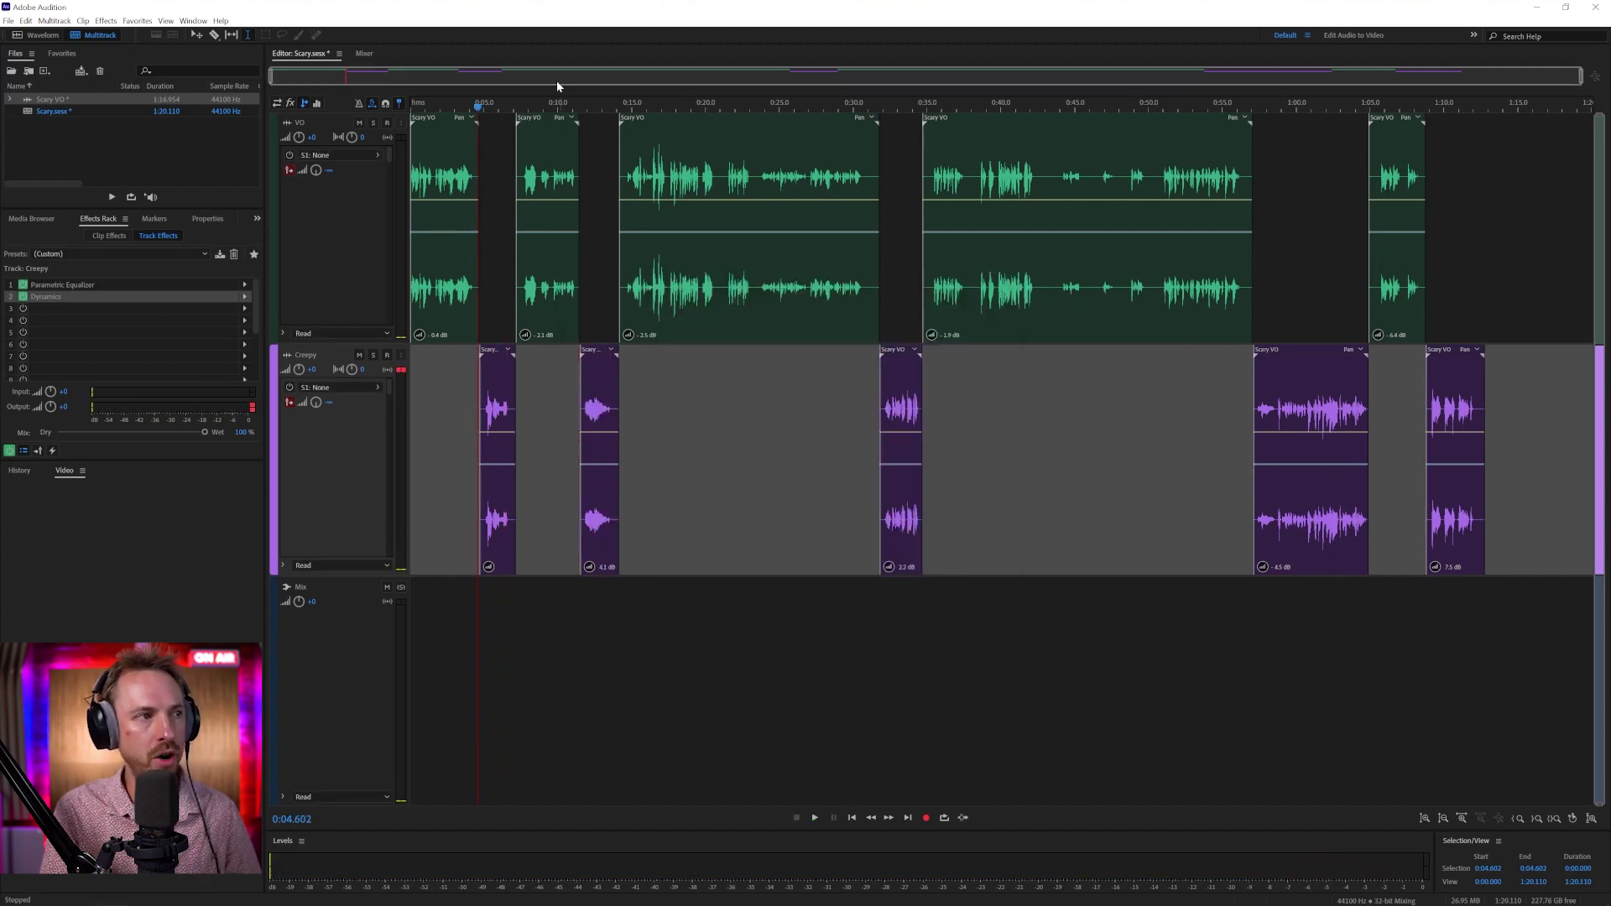
left_click(366, 54)
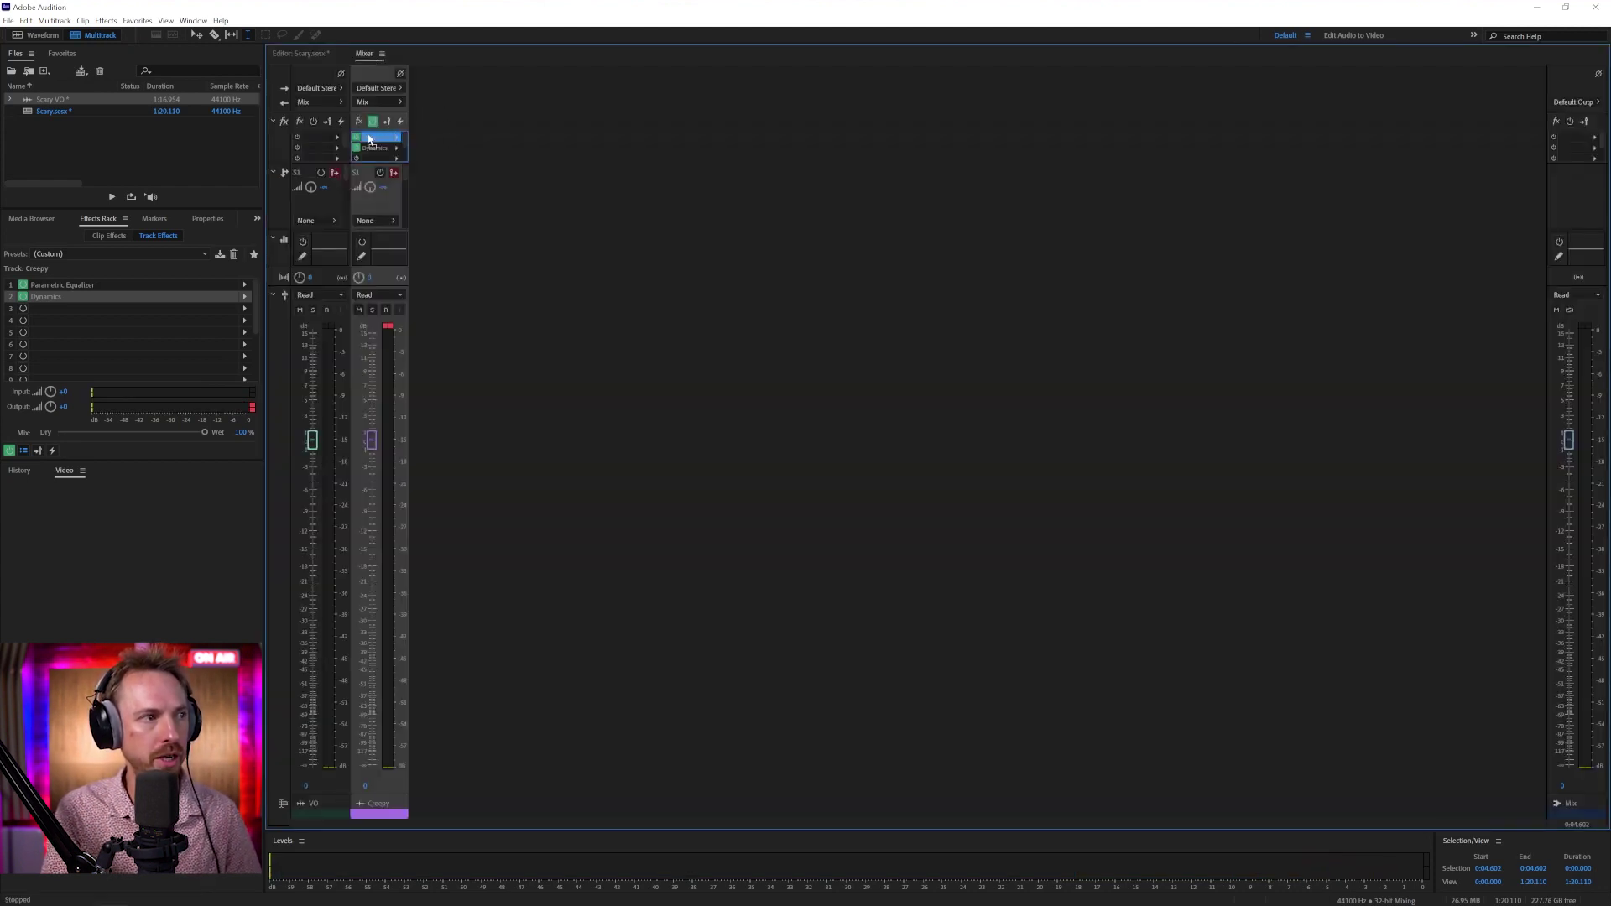
mouse_move(334, 142)
left_mouse_down()
mouse_move(338, 159)
mouse_move(323, 148)
left_mouse_up()
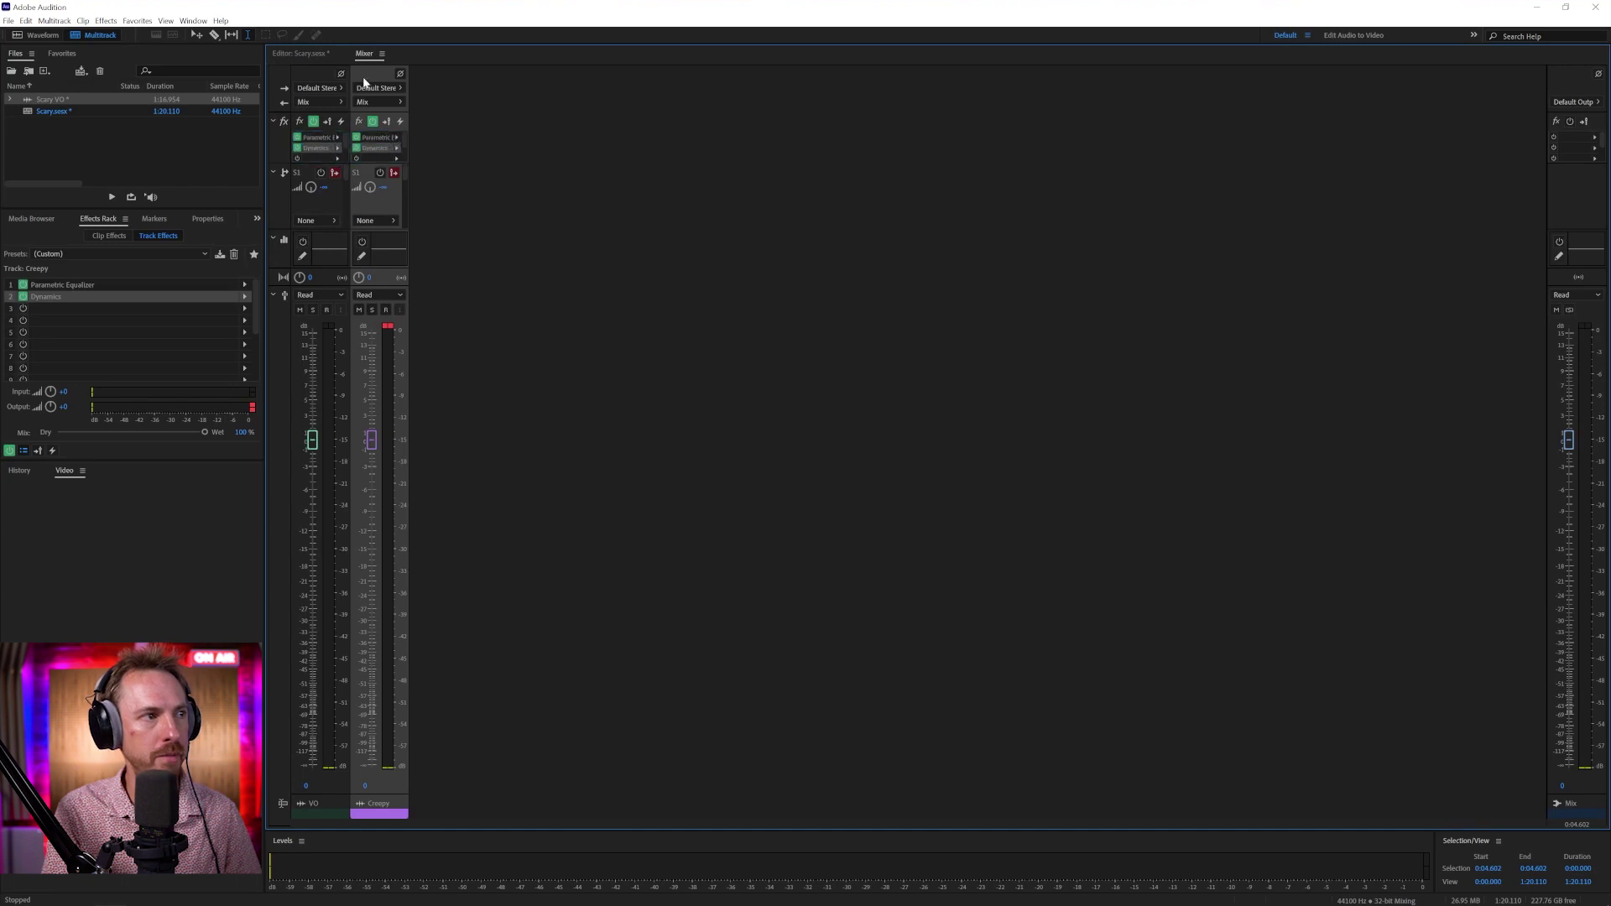
left_click(326, 54)
key("Home")
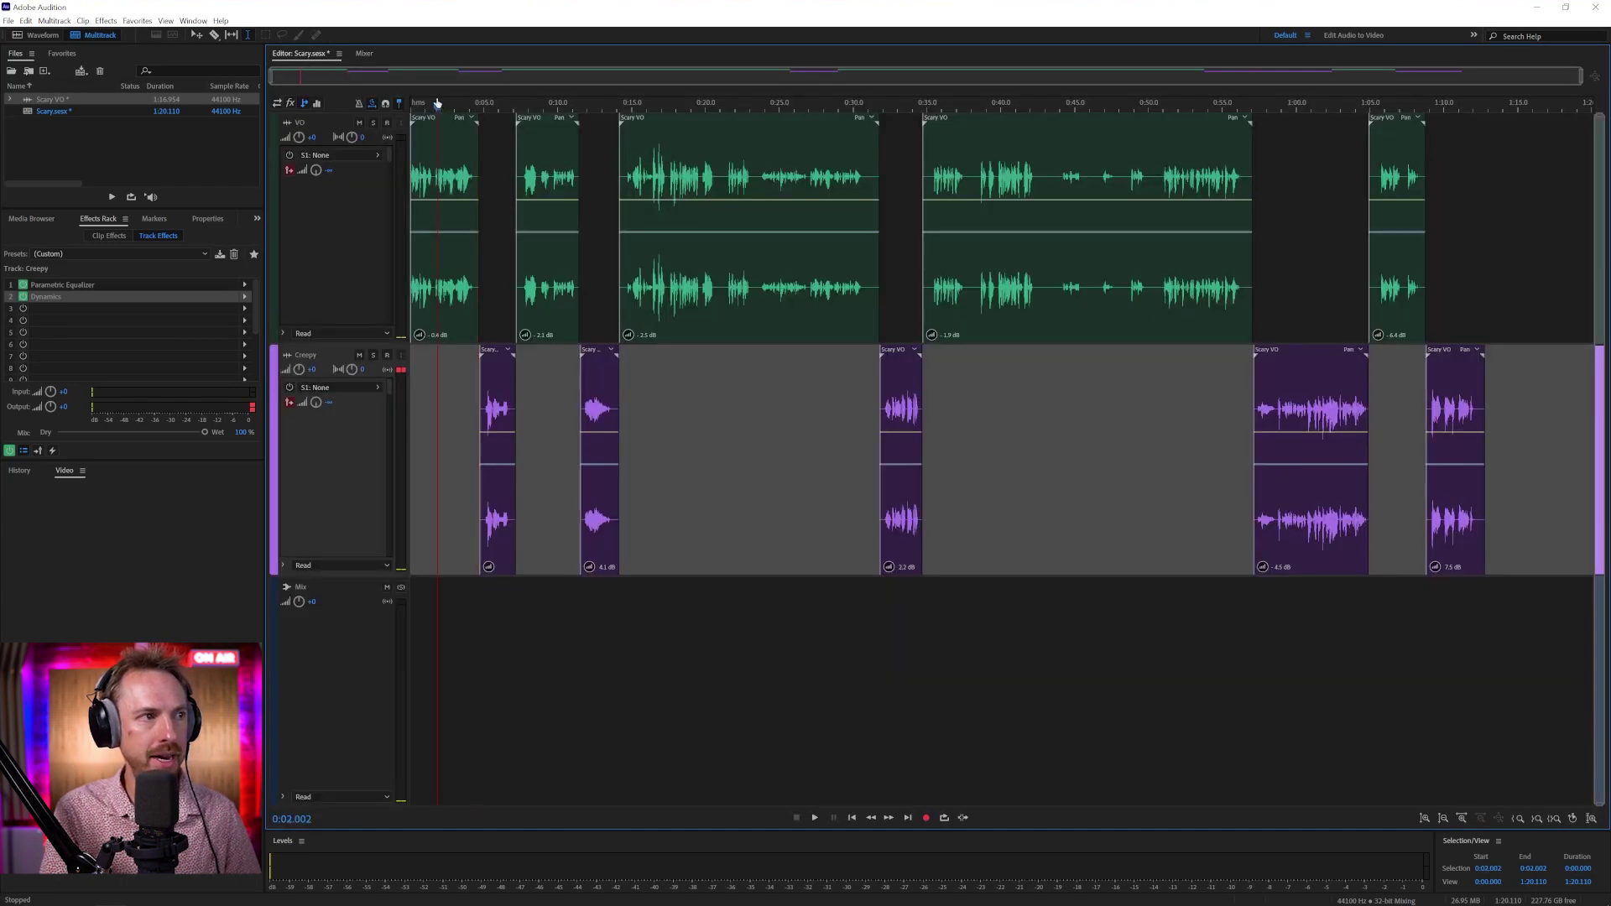
key("space")
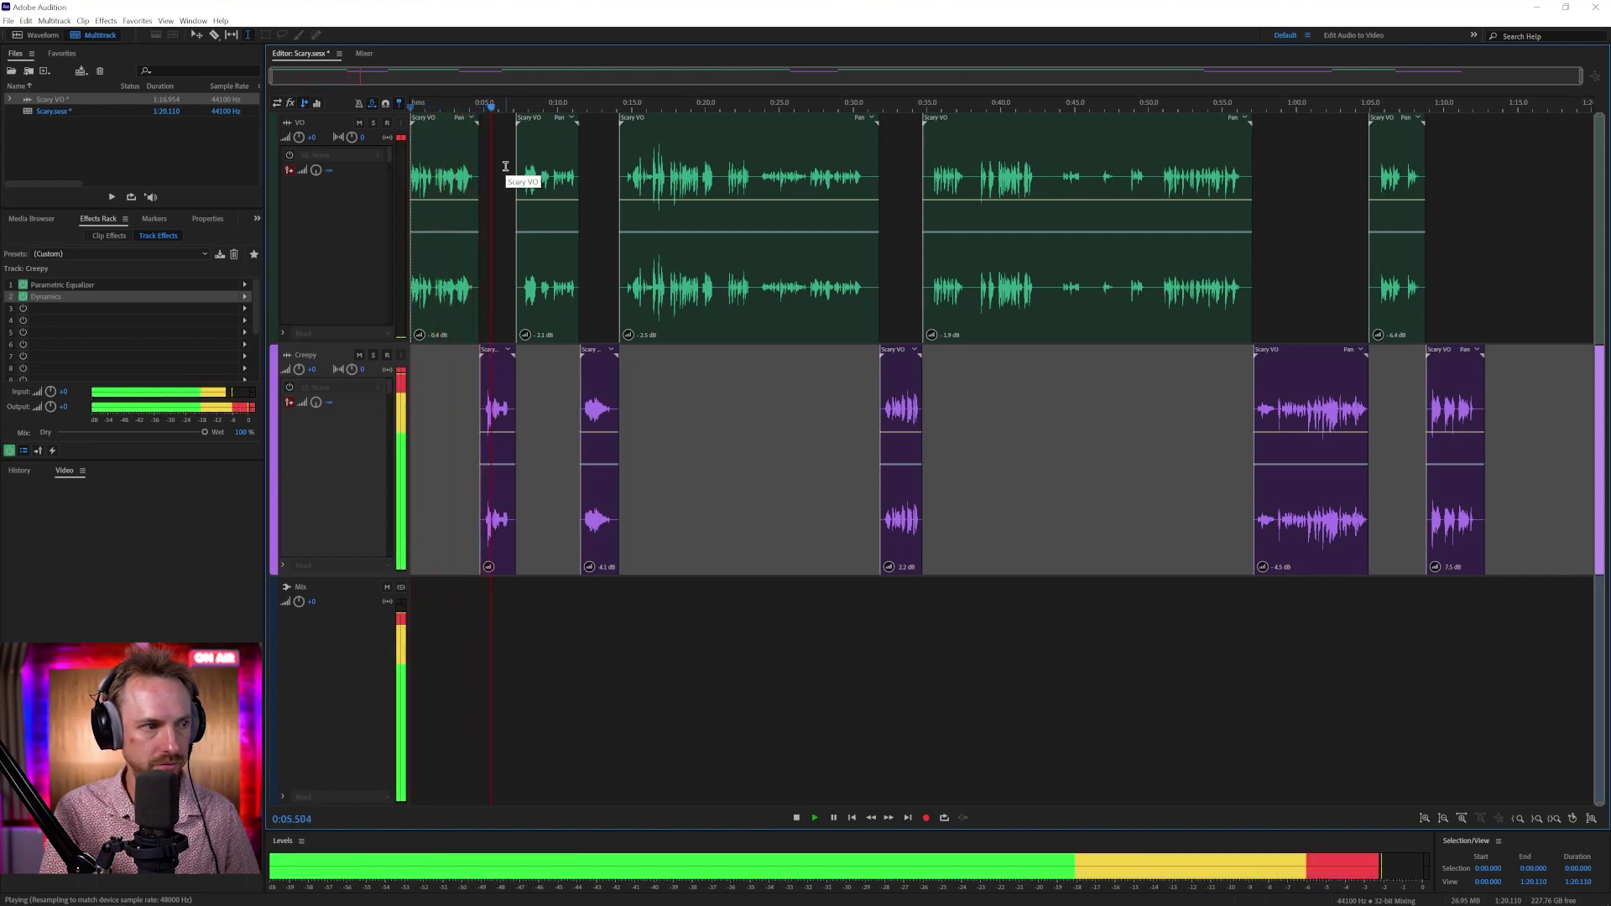
- Stop playback and add a new mono audio track below Creepy, ready for renaming
key("space")
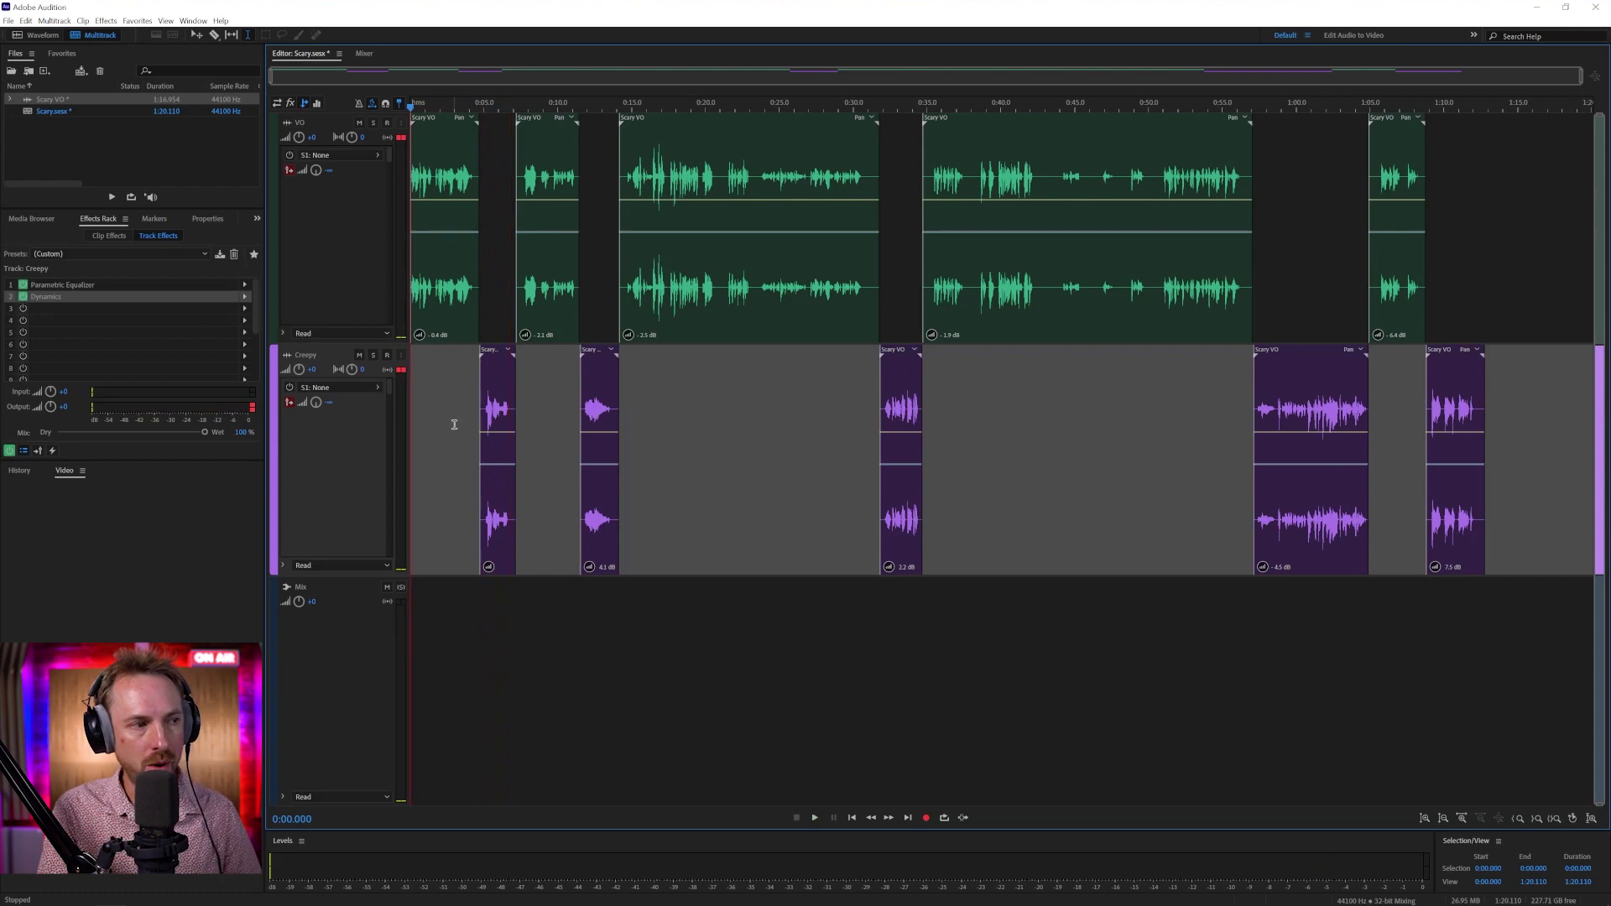
left_click(454, 423)
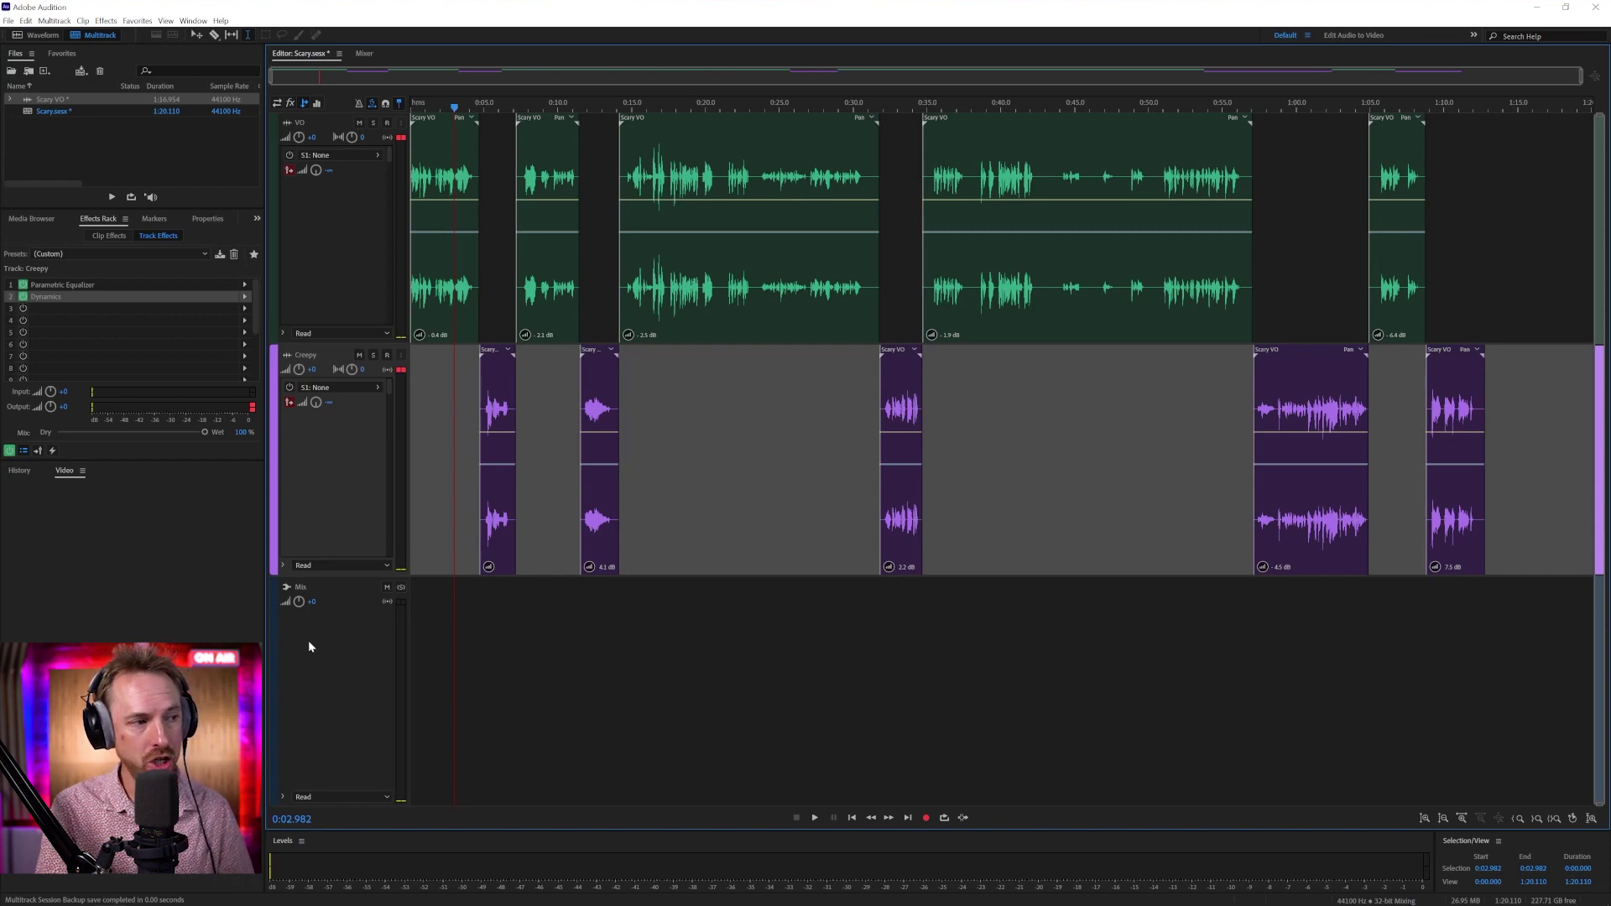
right_click(450, 529)
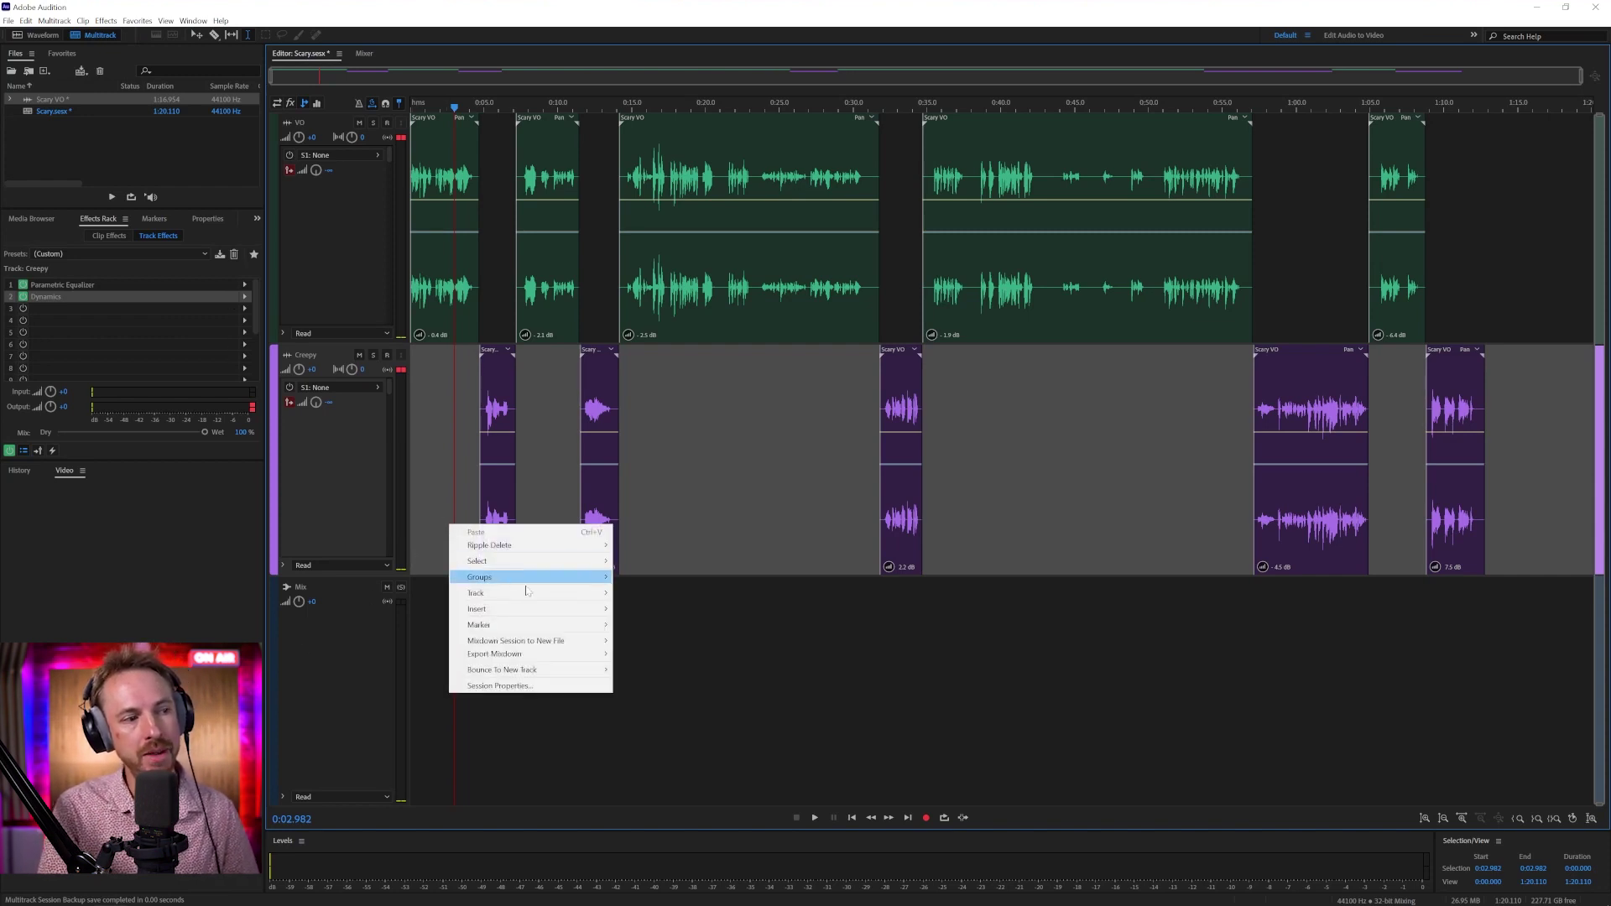
mouse_move(579, 593)
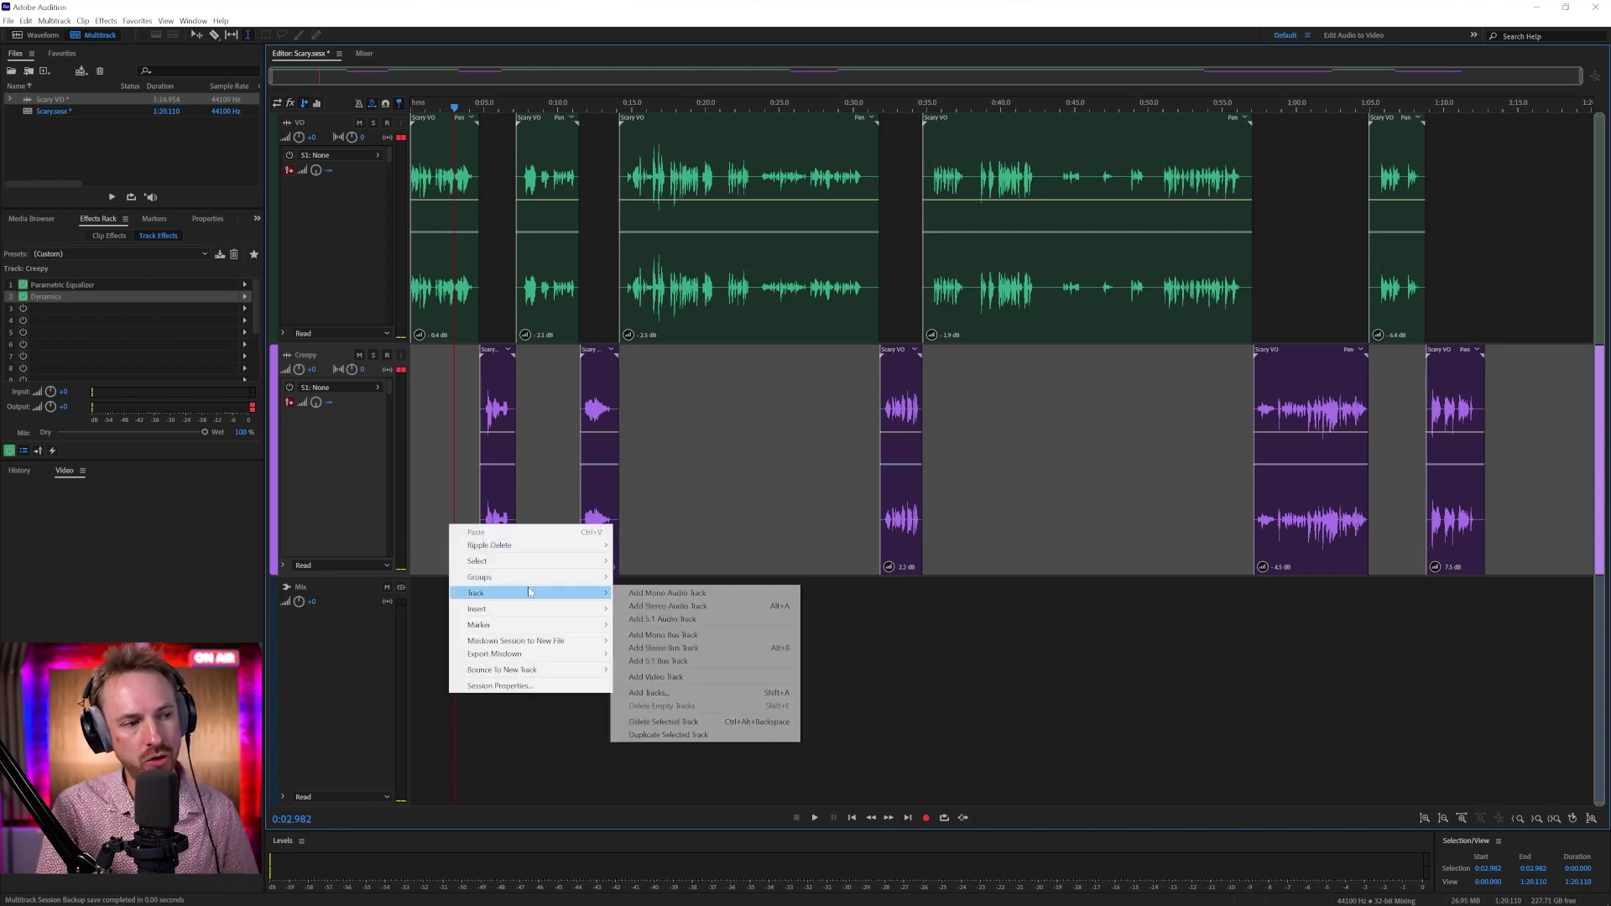
left_click(632, 593)
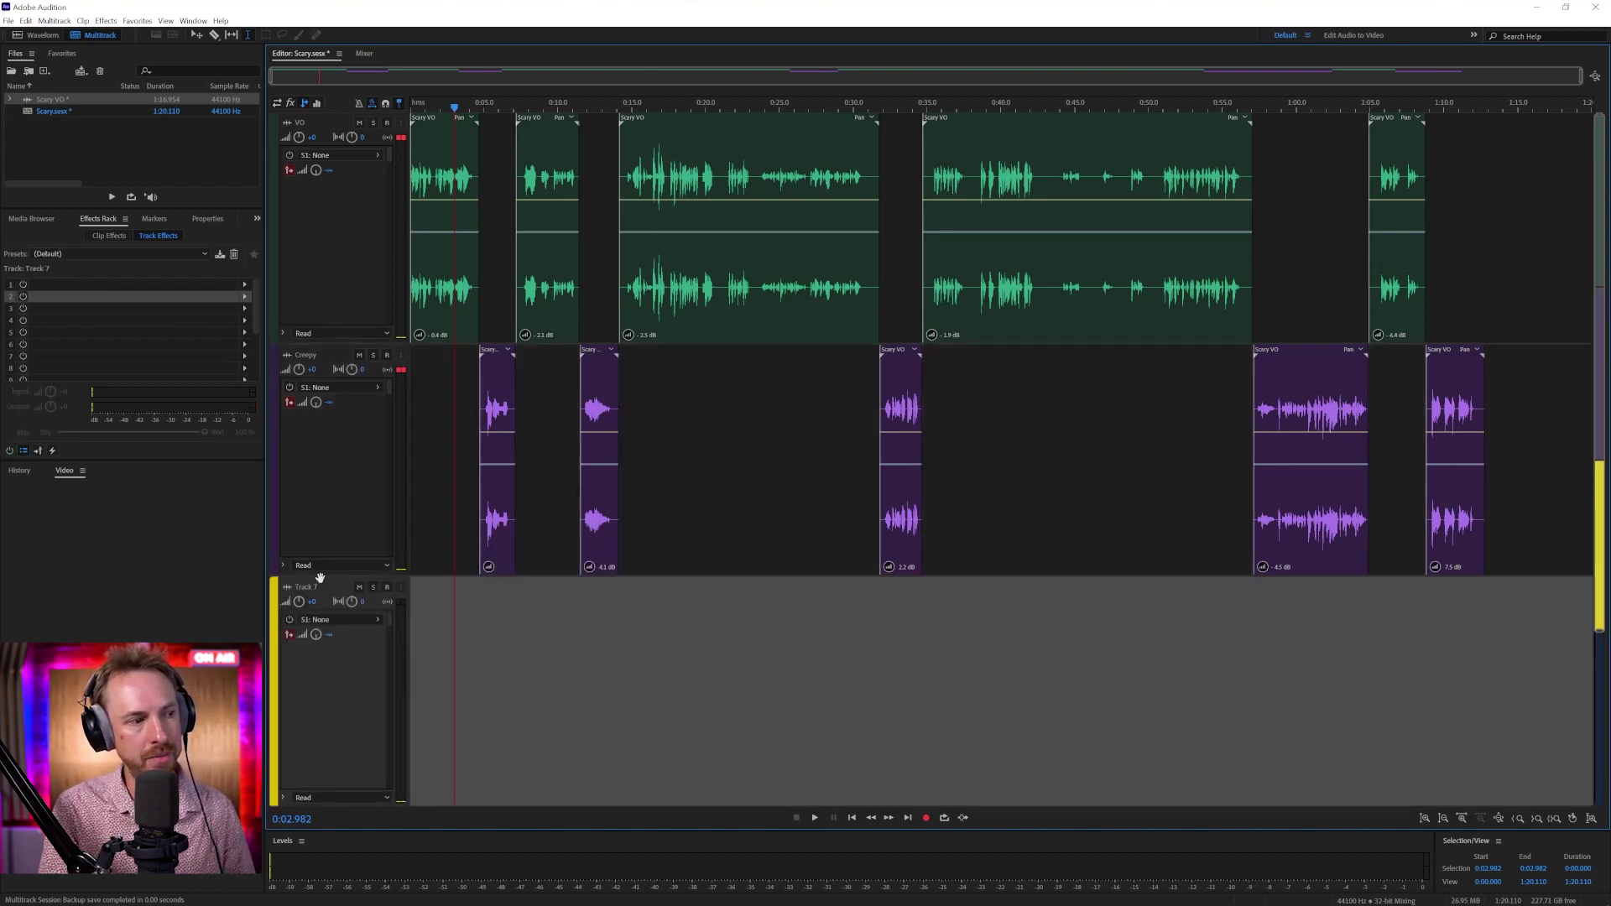
left_click(312, 586)
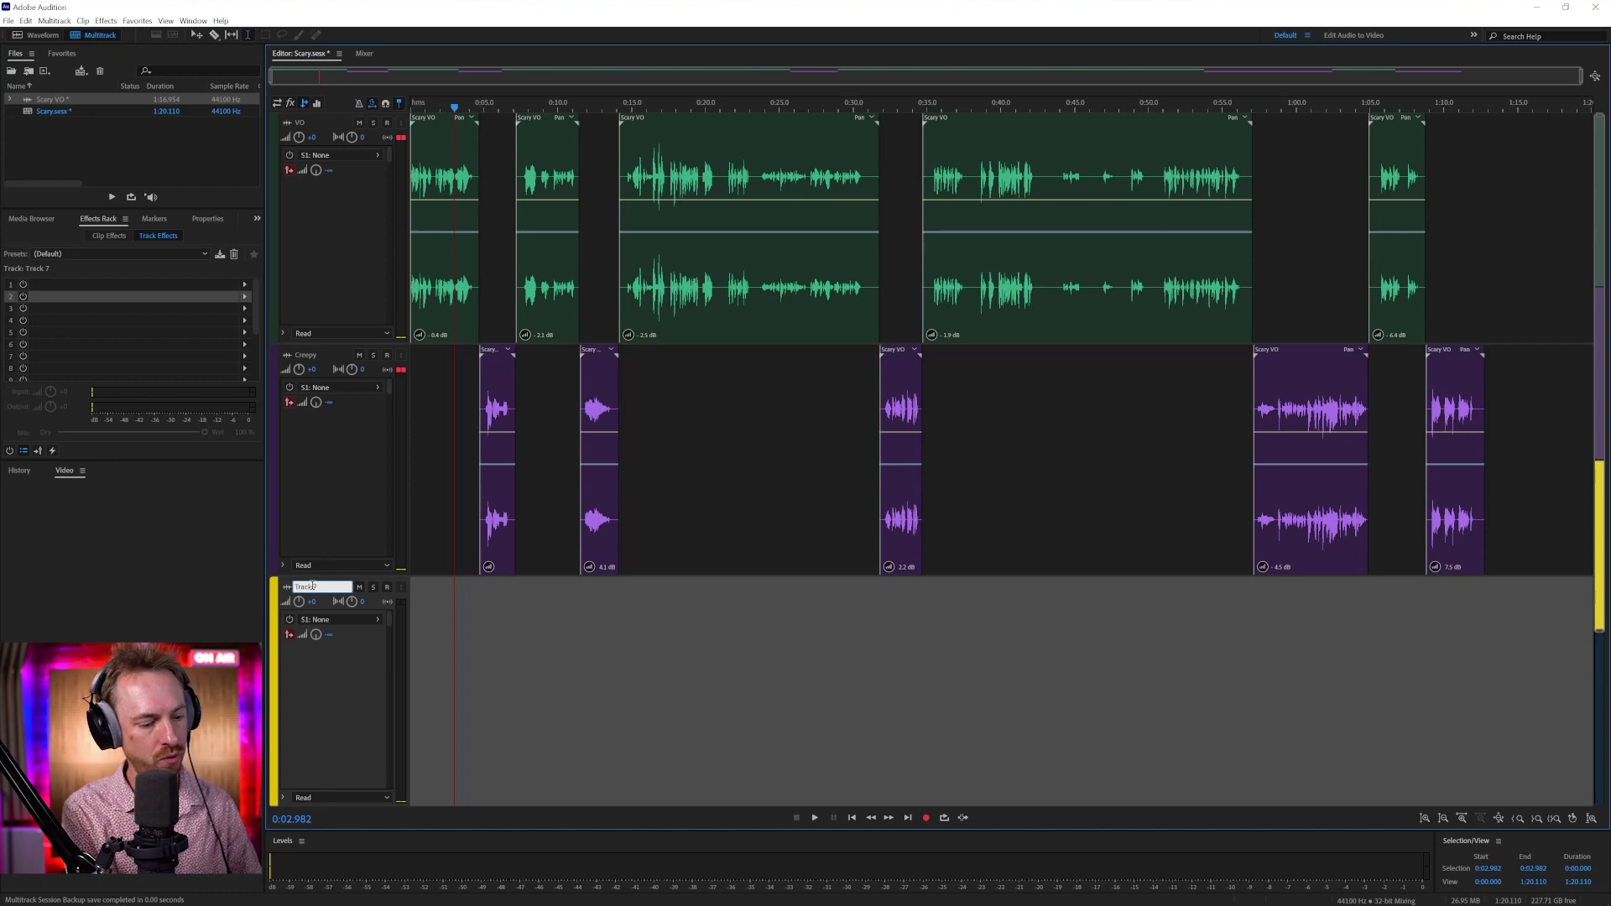
- Name the new track 'Creepy 2' and copy all Creepy clips onto it, aligned in time
type("C")
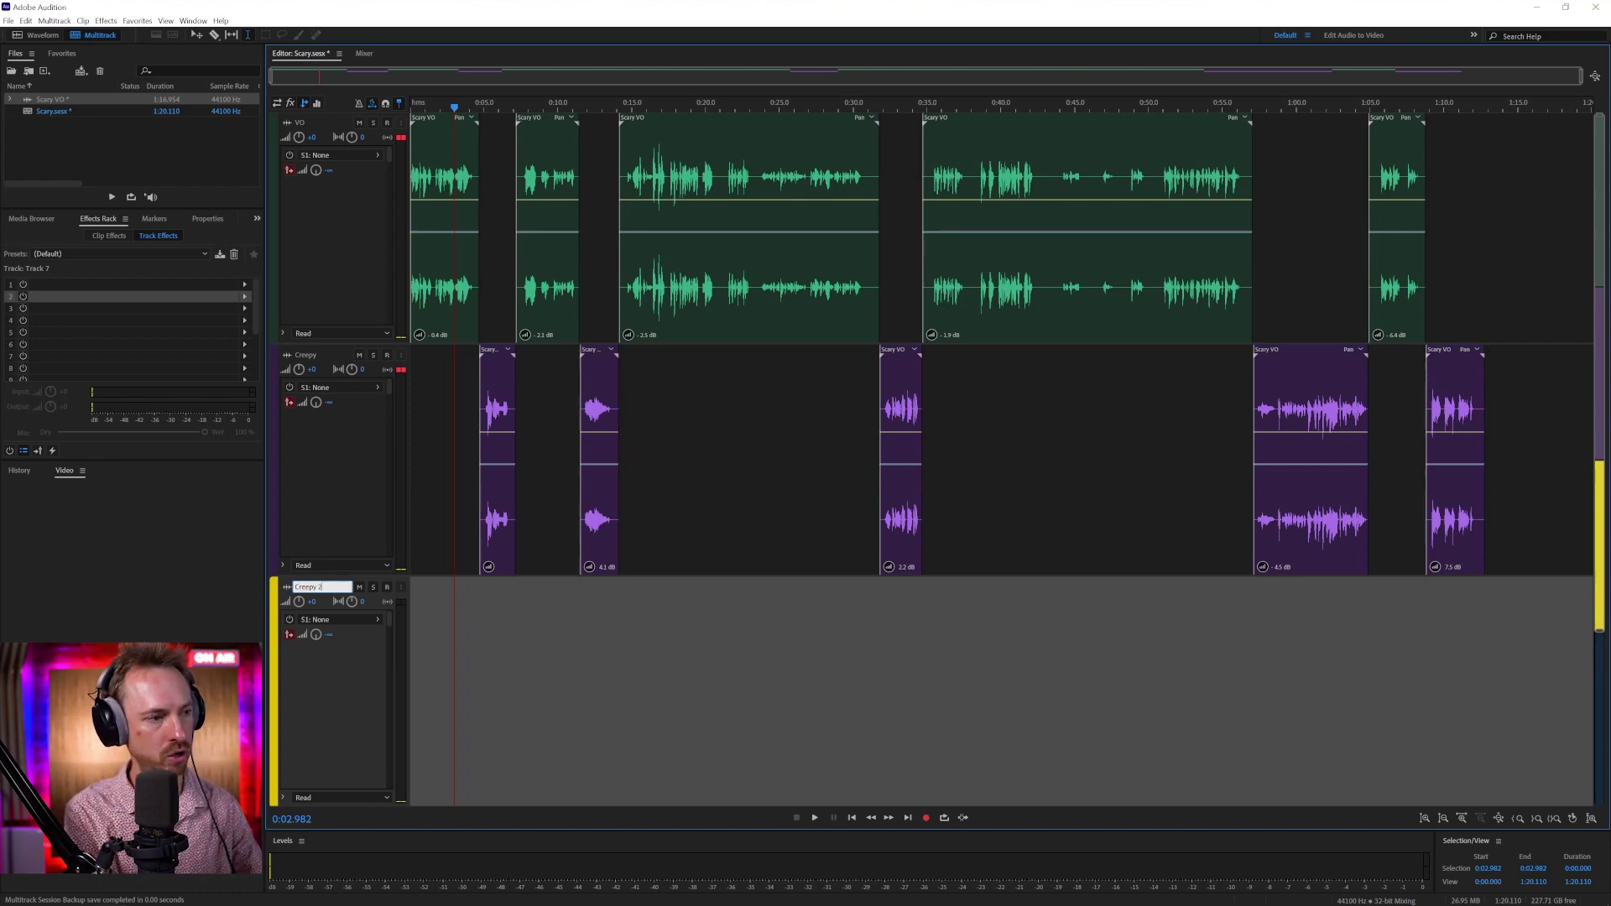
type("reepy 2")
key("Return")
left_click_drag(444, 434, 1539, 434)
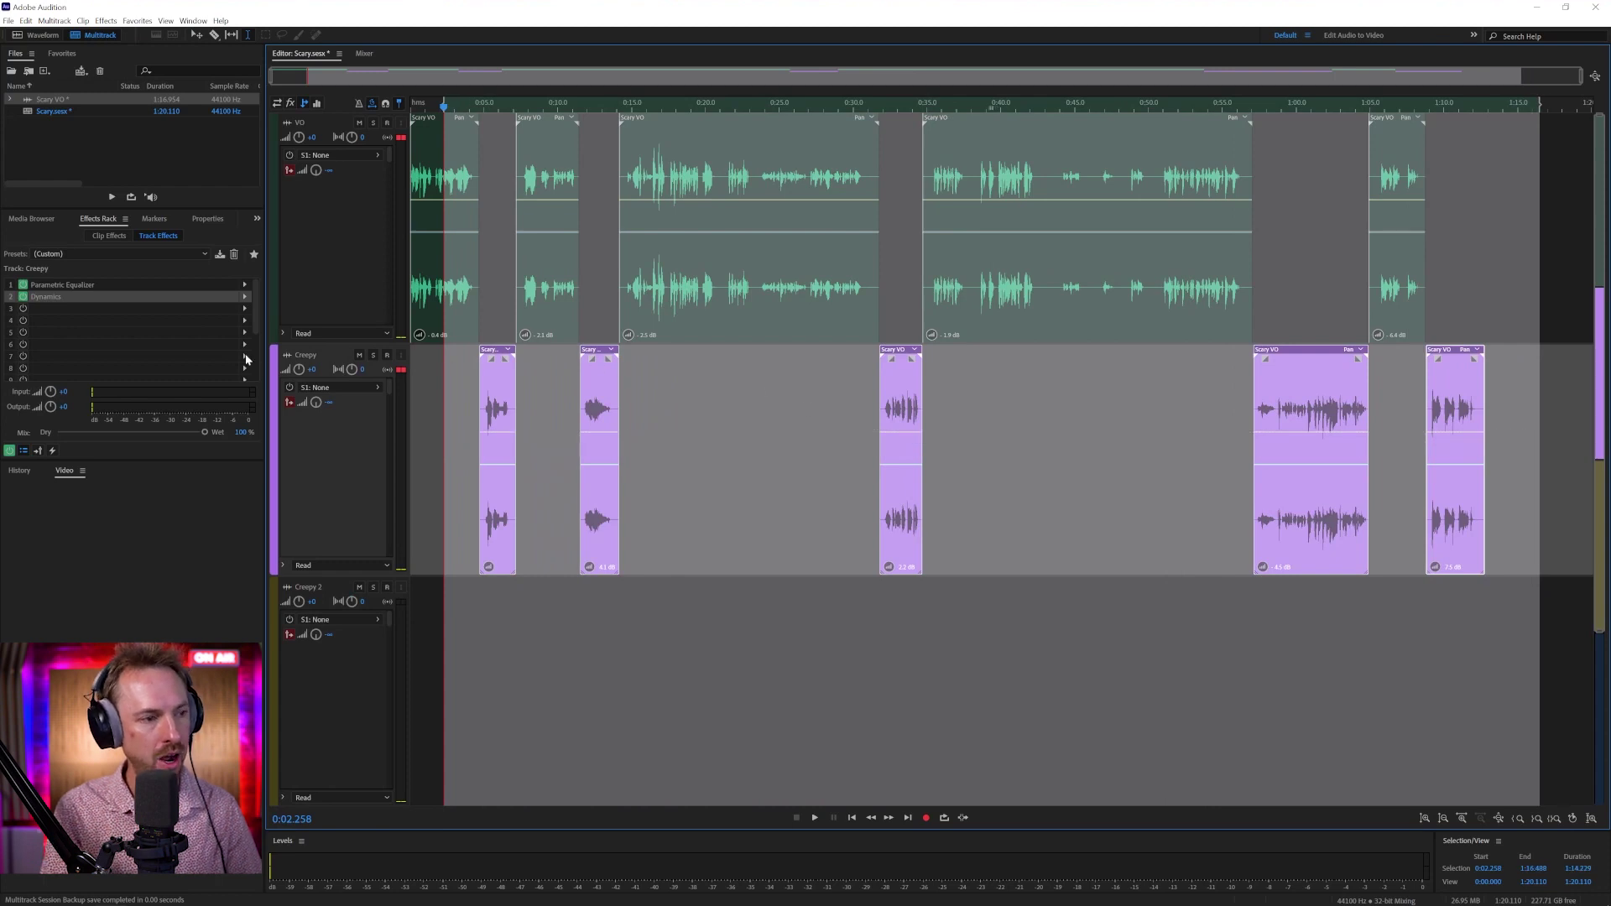
key("alt")
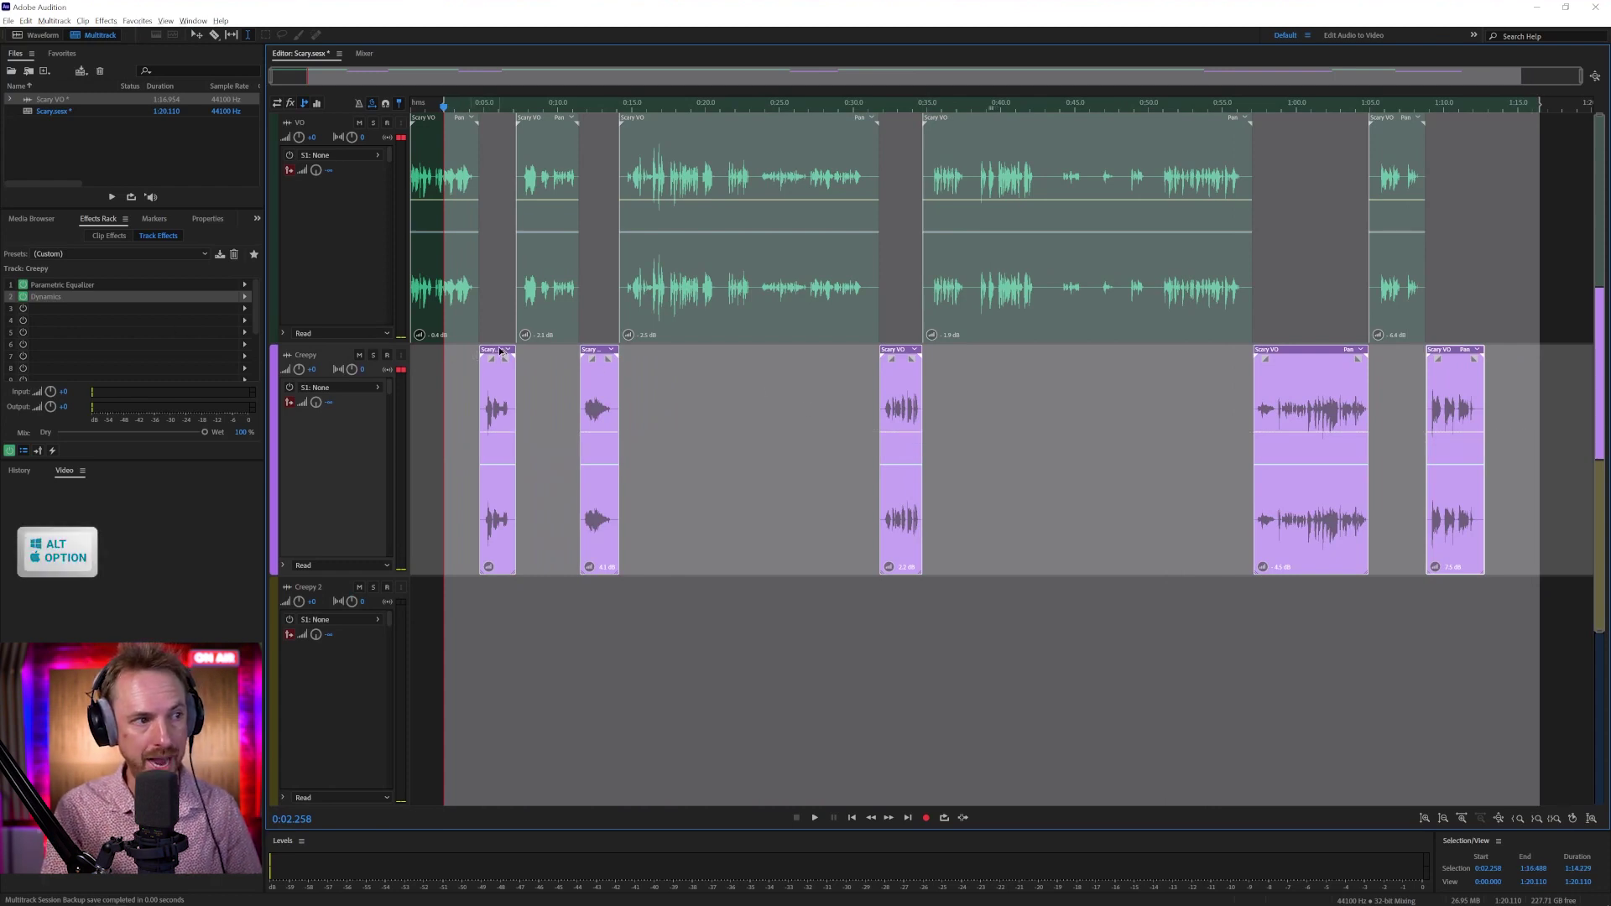
key("shift")
left_click_drag(500, 350, 508, 611)
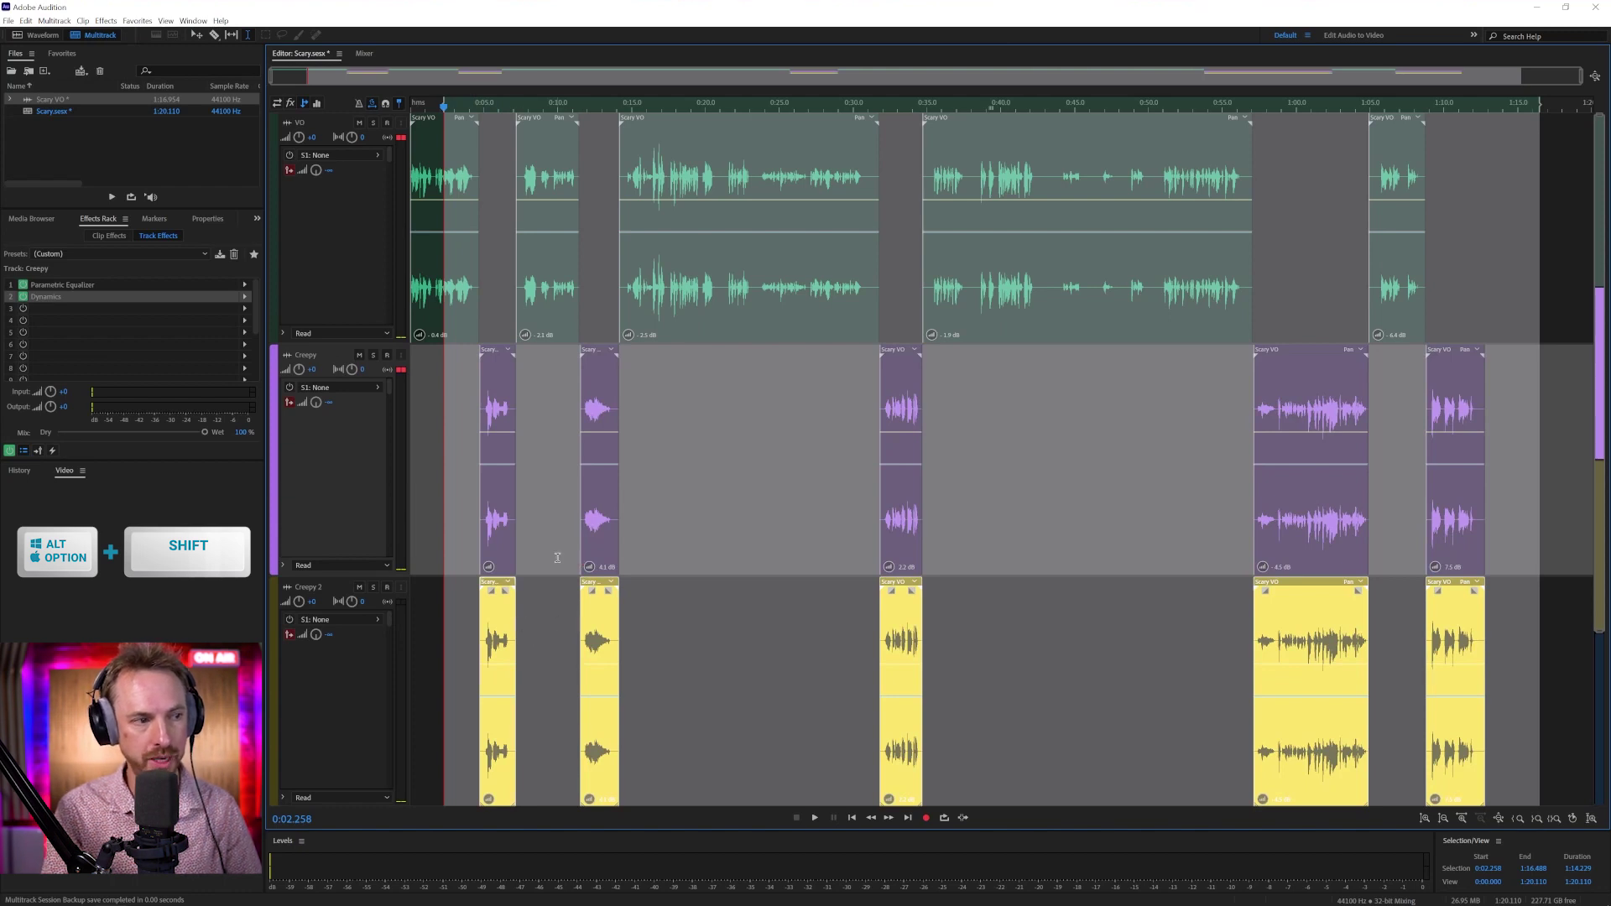
left_click(478, 516)
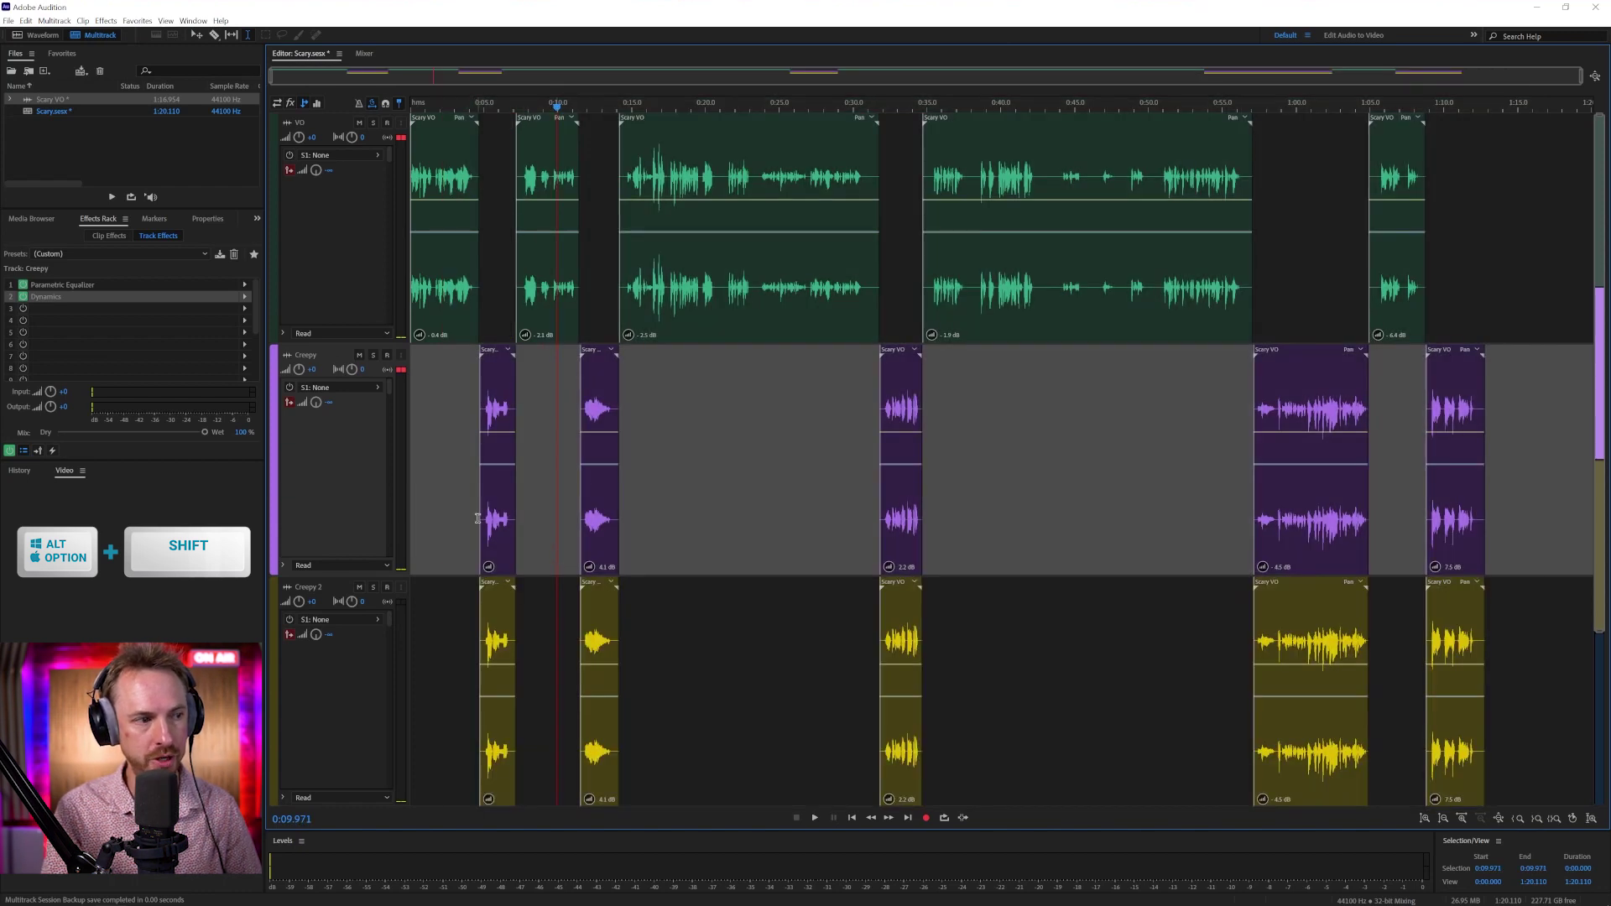
- Add a Pitch Shifter at -3 semitones as Creepy's third effect and preview it
left_click(247, 309)
mouse_move(336, 455)
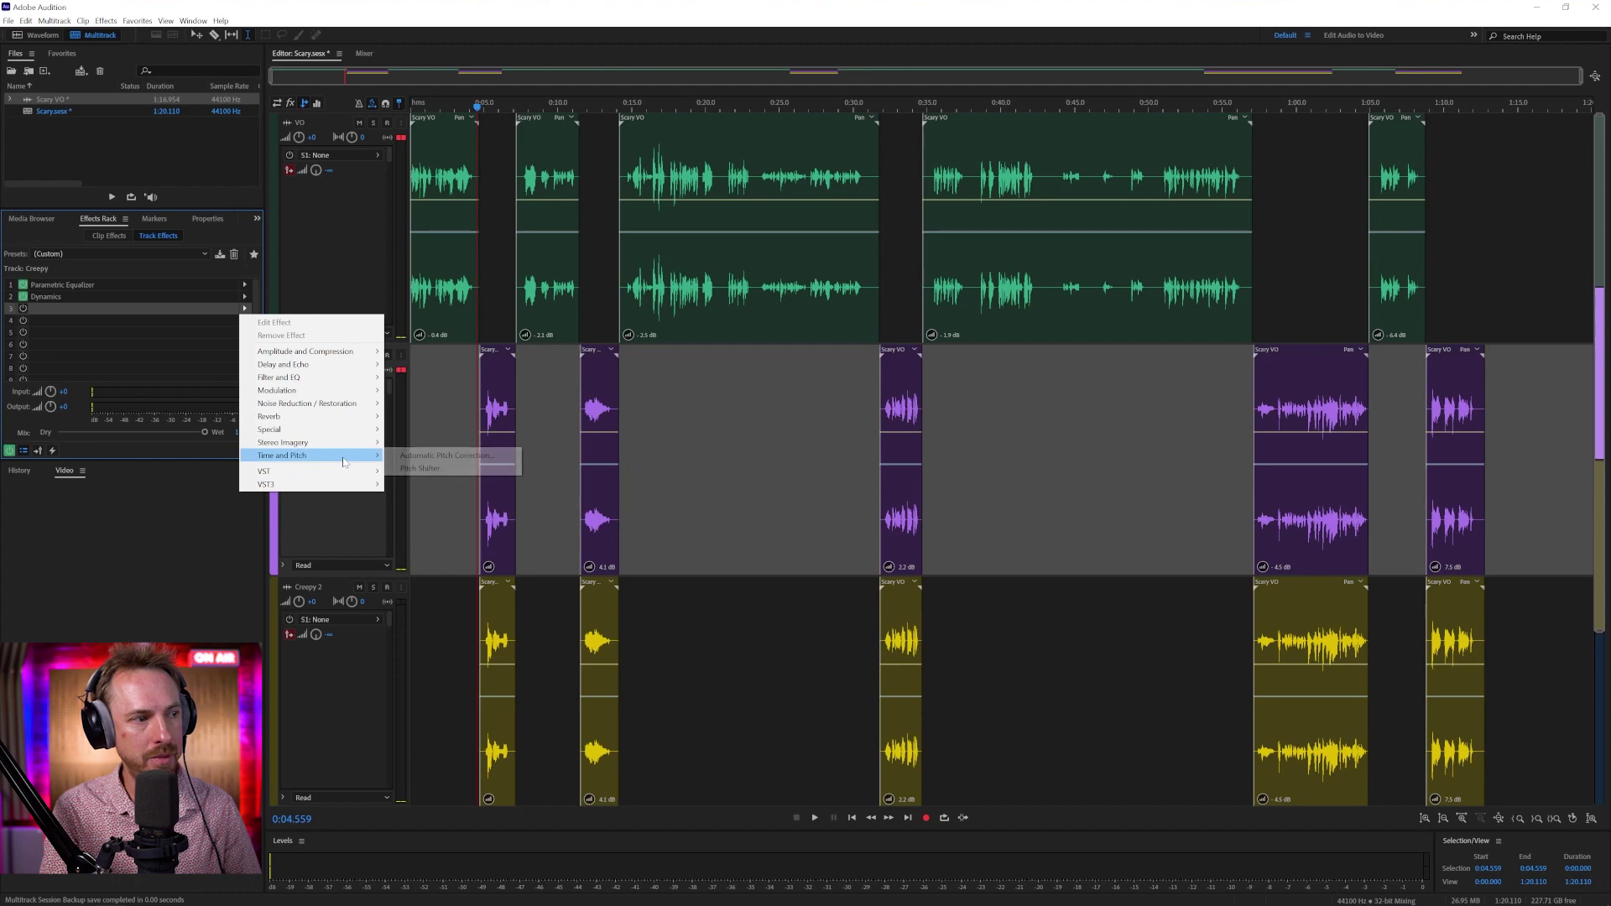
left_click(475, 469)
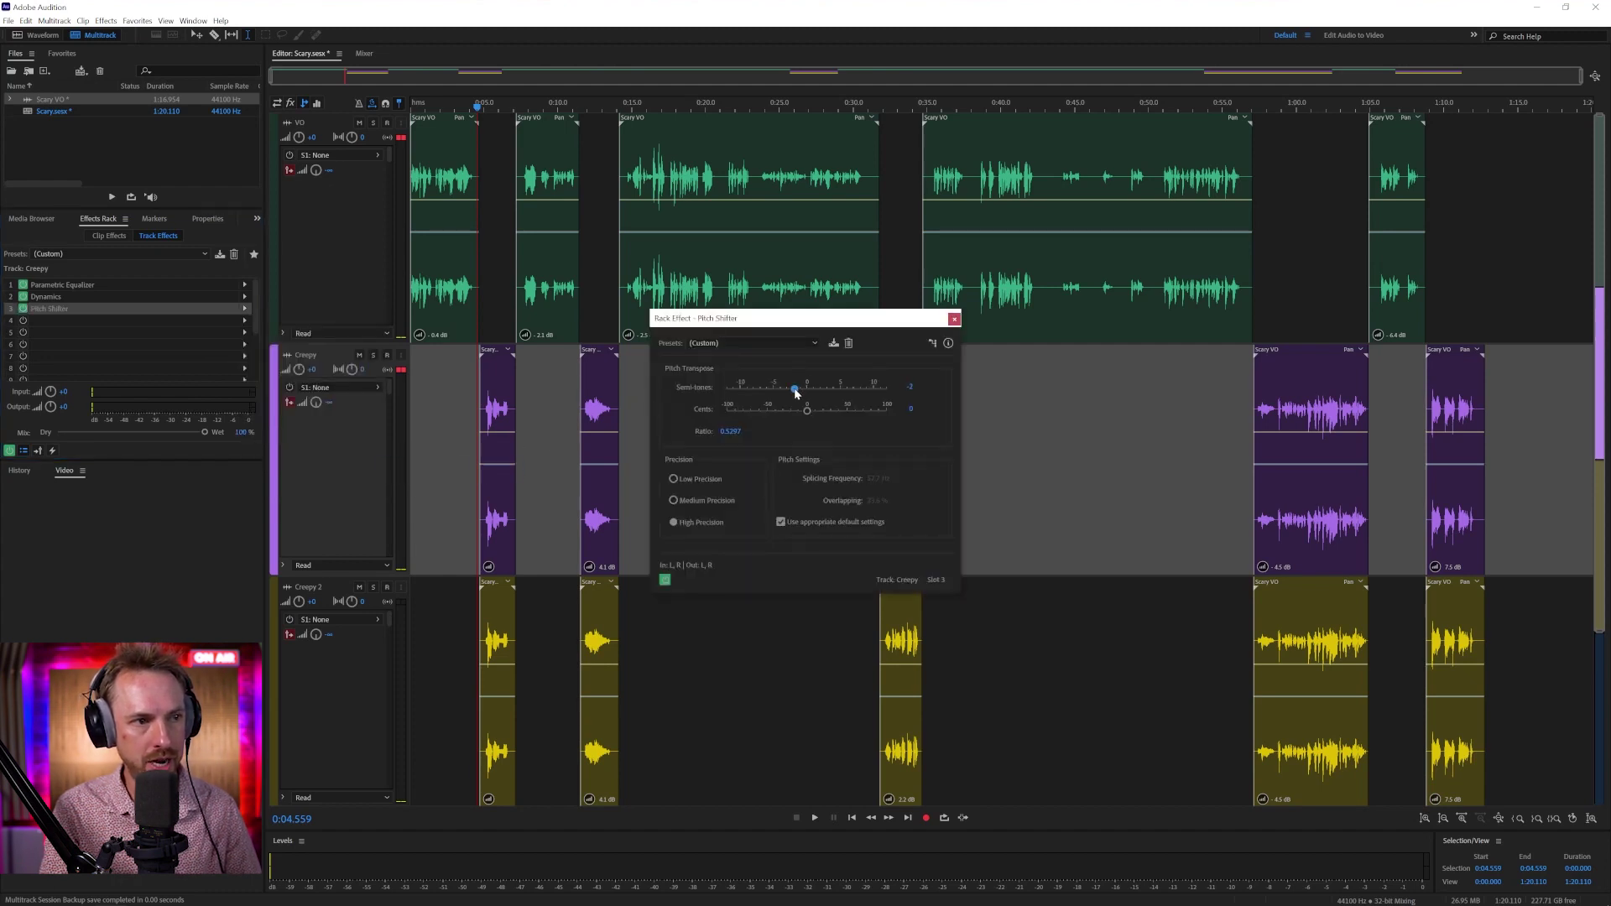
left_click_drag(795, 388, 790, 391)
key("space")
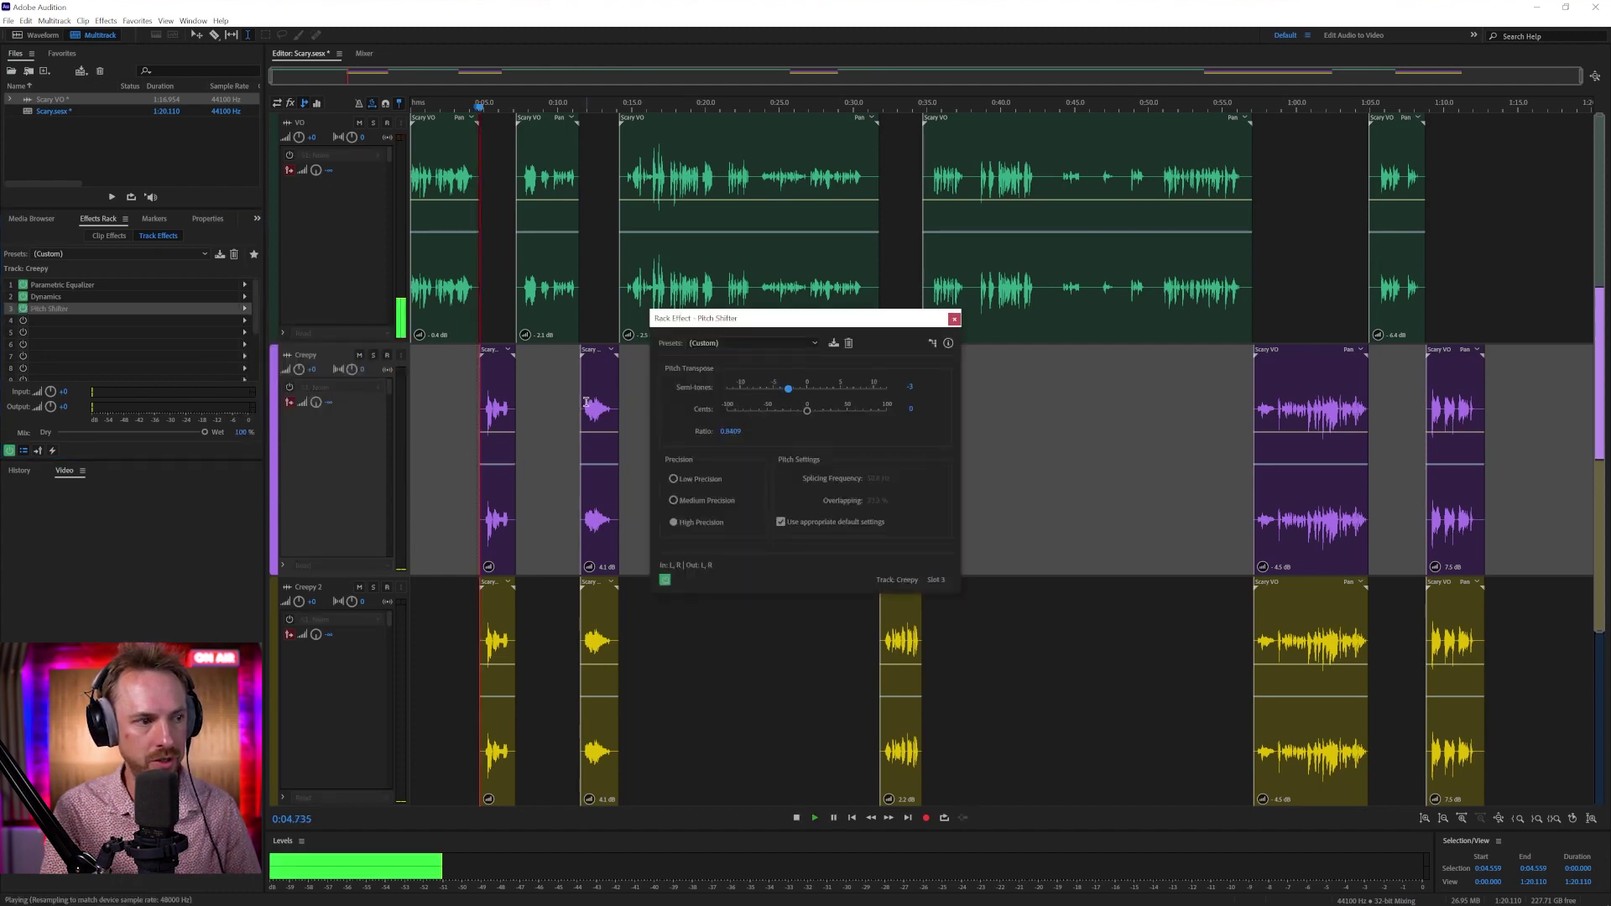
key("space")
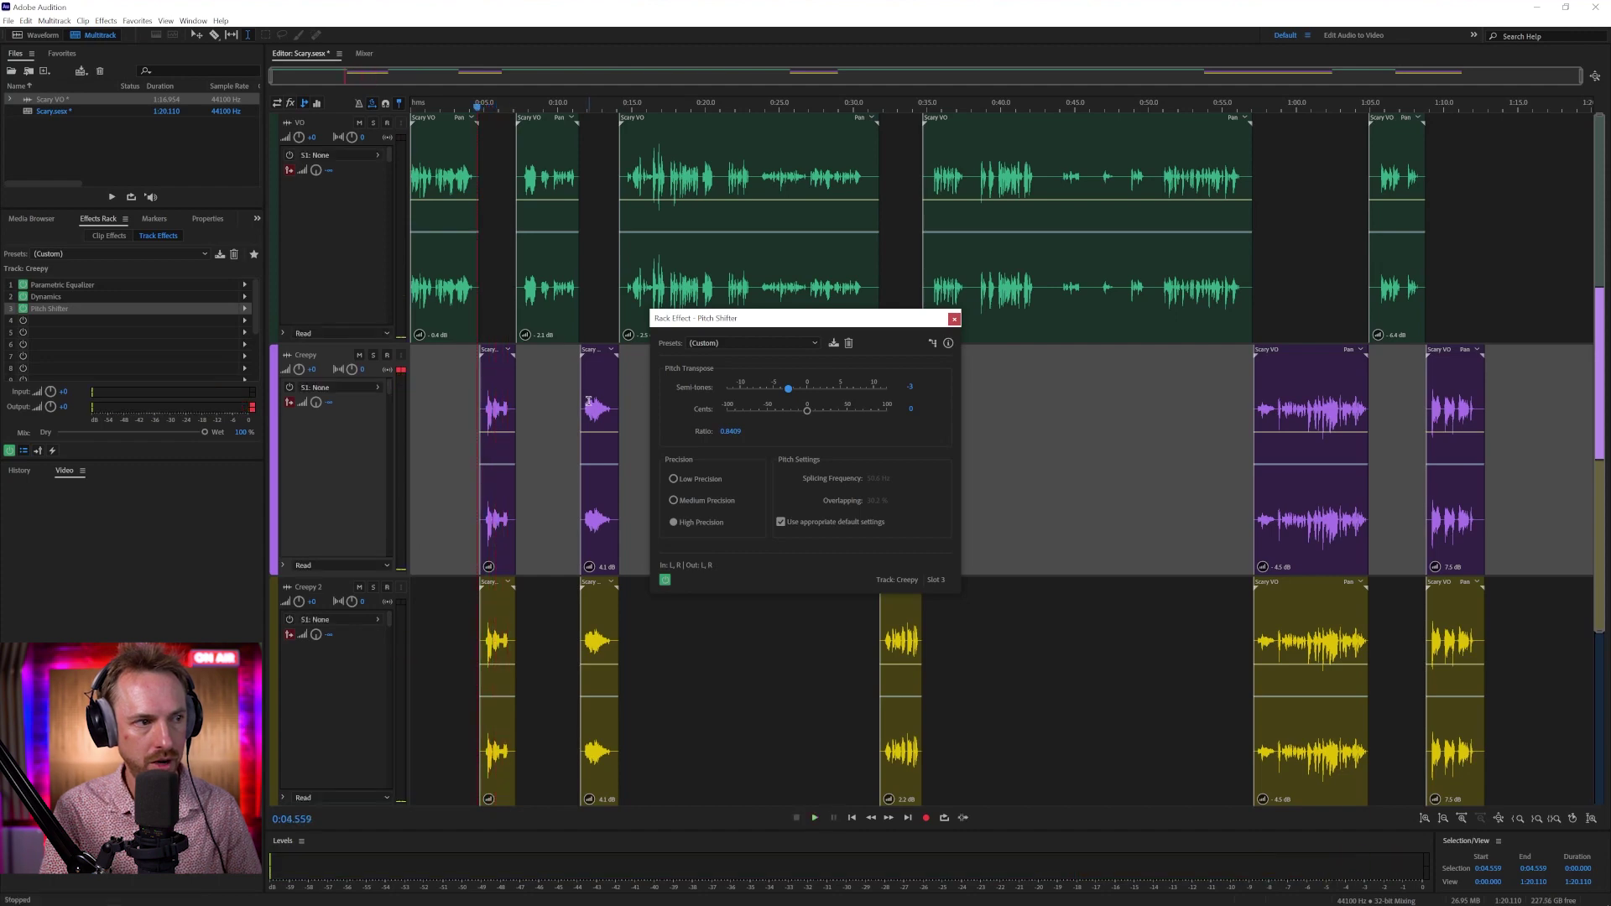
- Copy the Pitch Shifter to Creepy 2 in the Mixer and move Creepy's back below Dynamics
left_click(360, 53)
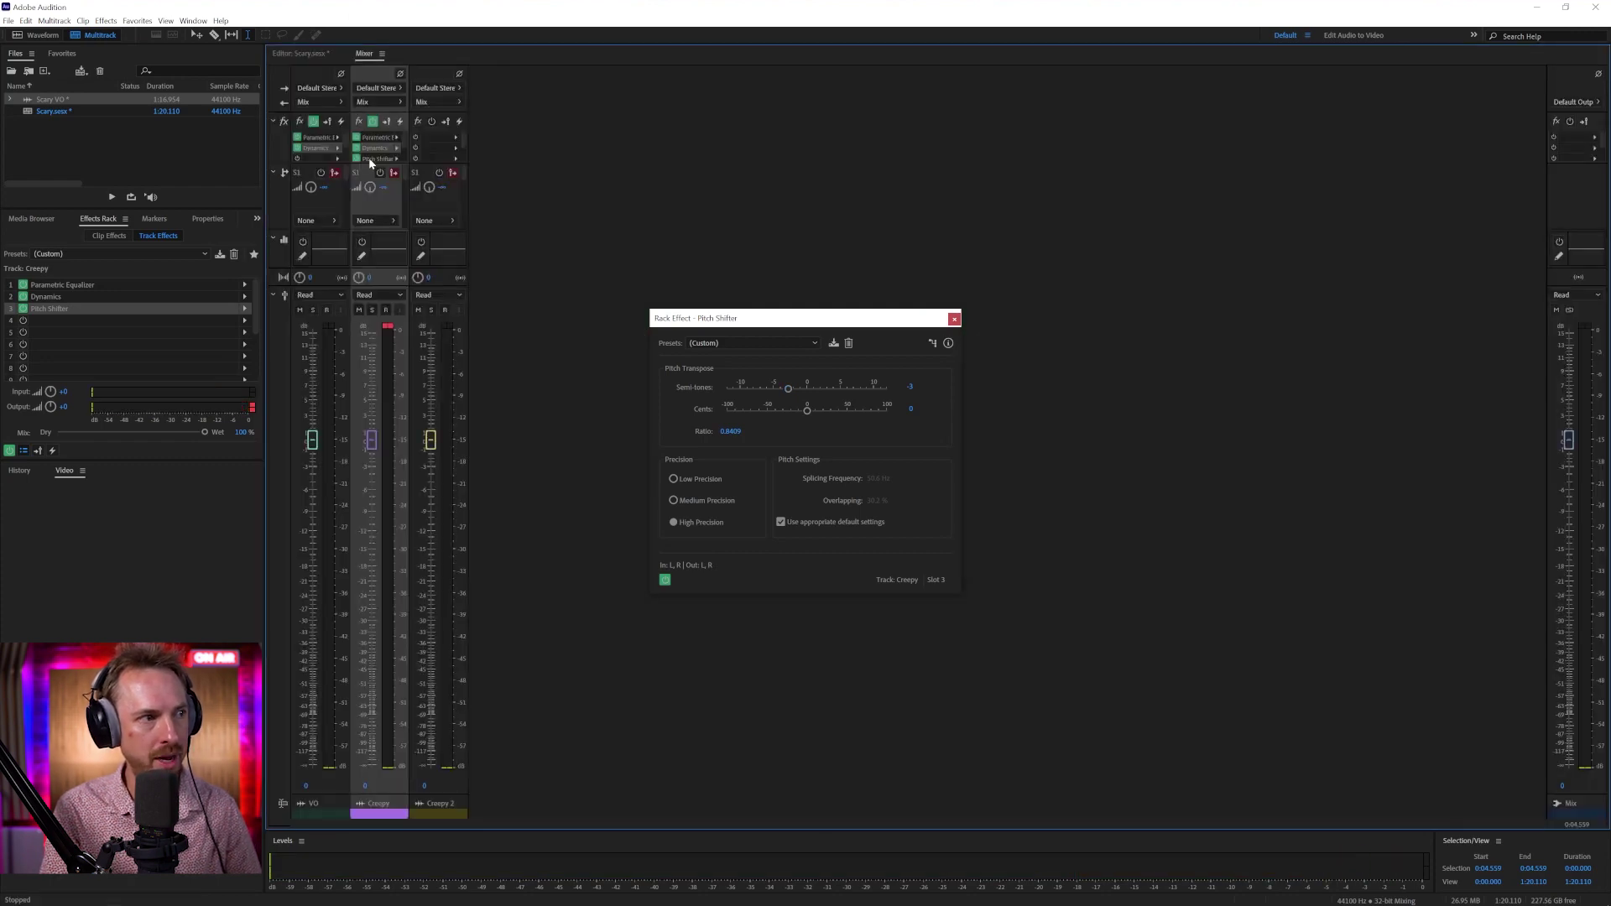
left_click_drag(375, 158, 431, 136)
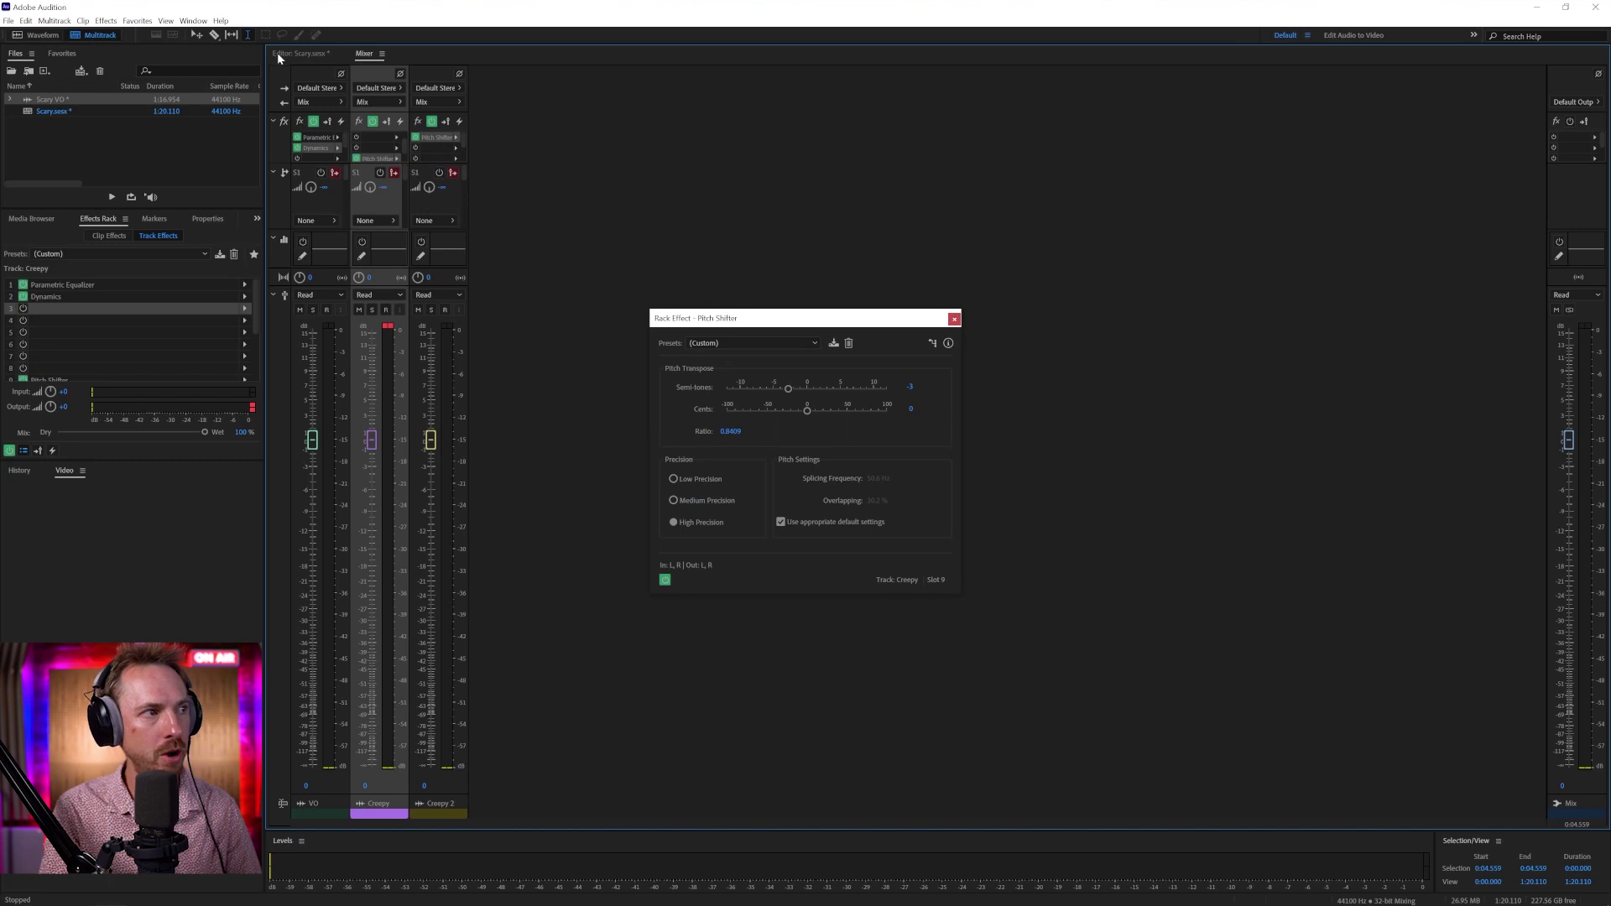
left_click(279, 55)
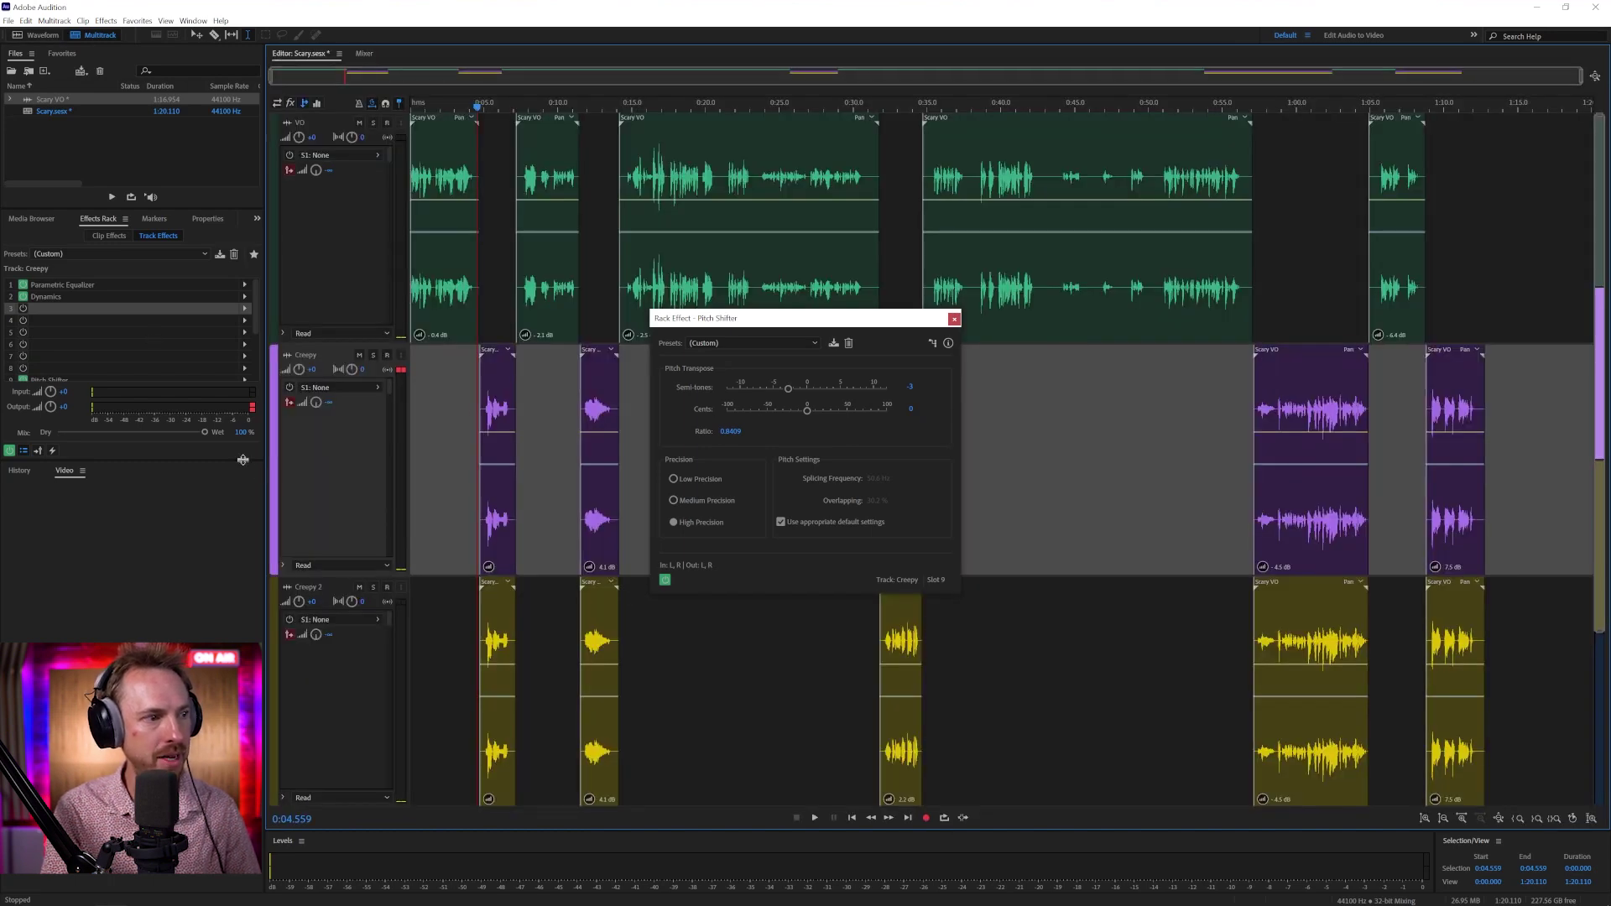
scroll(62, 335, "down", 2)
left_click_drag(46, 311, 51, 311)
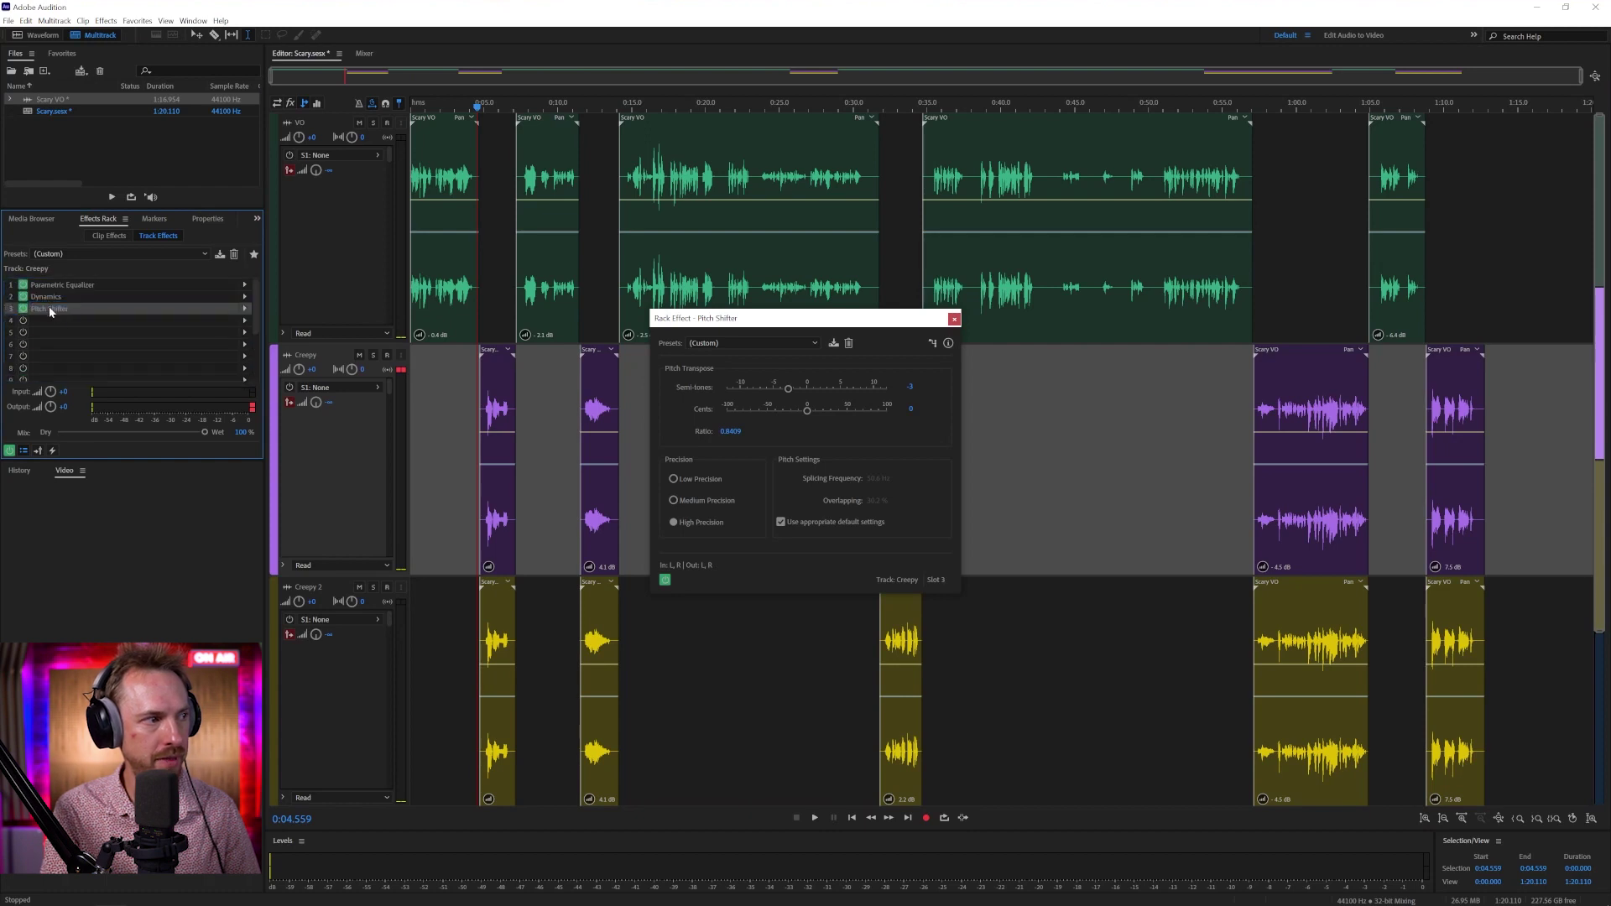
- Pitch Creepy 2's Pitch Shifter slightly lower than Creepy's and compare the two voices
left_click(452, 614)
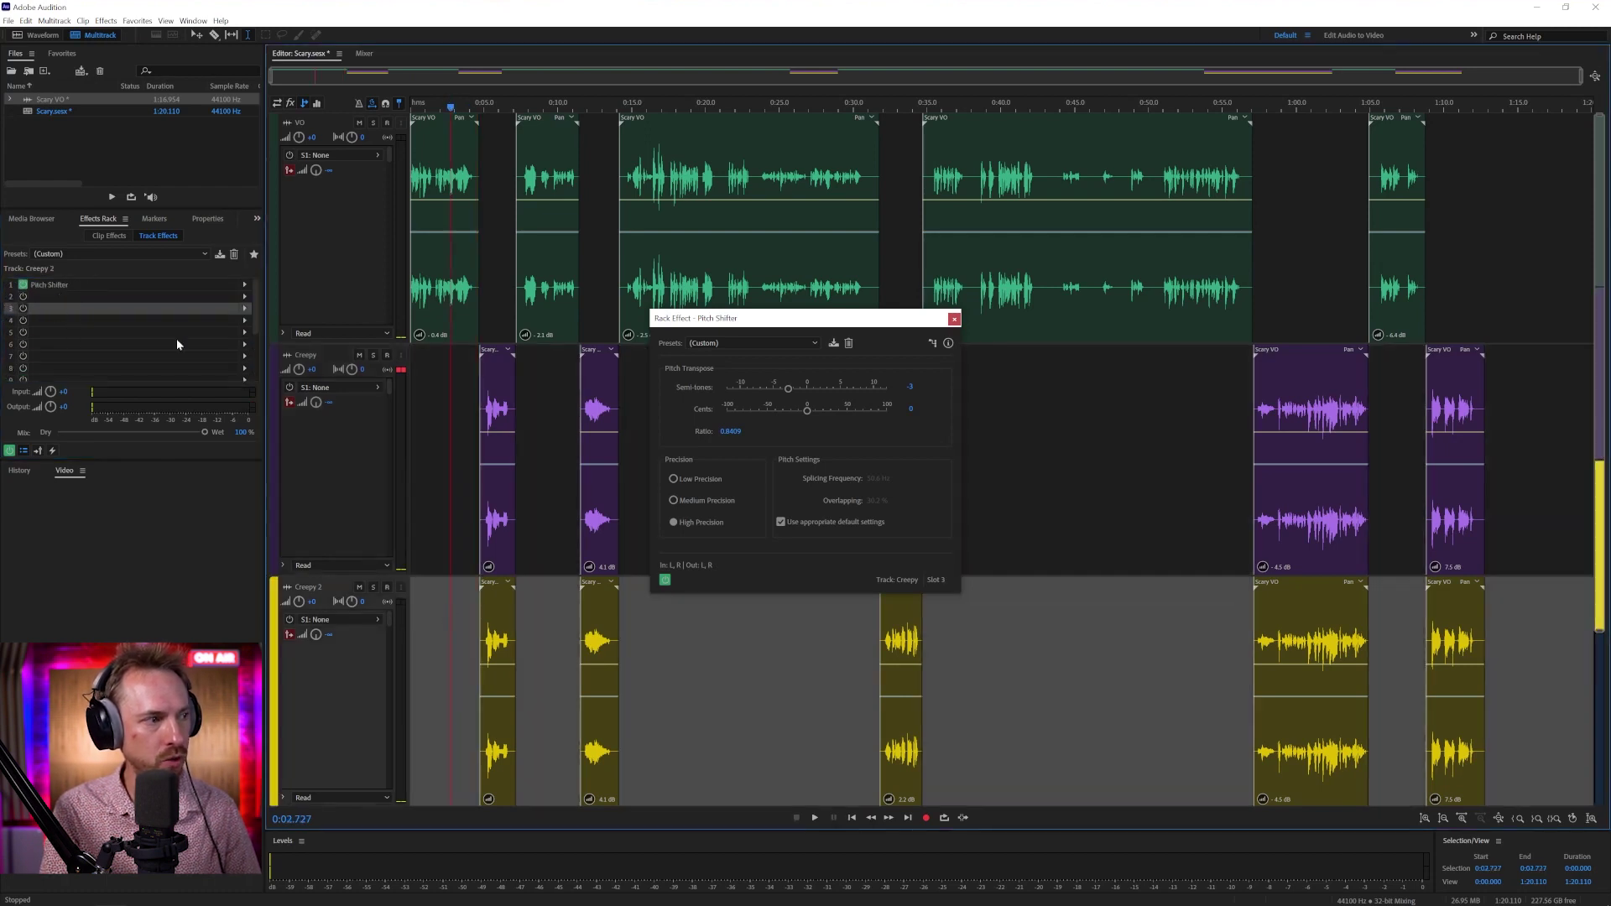
left_click(77, 283)
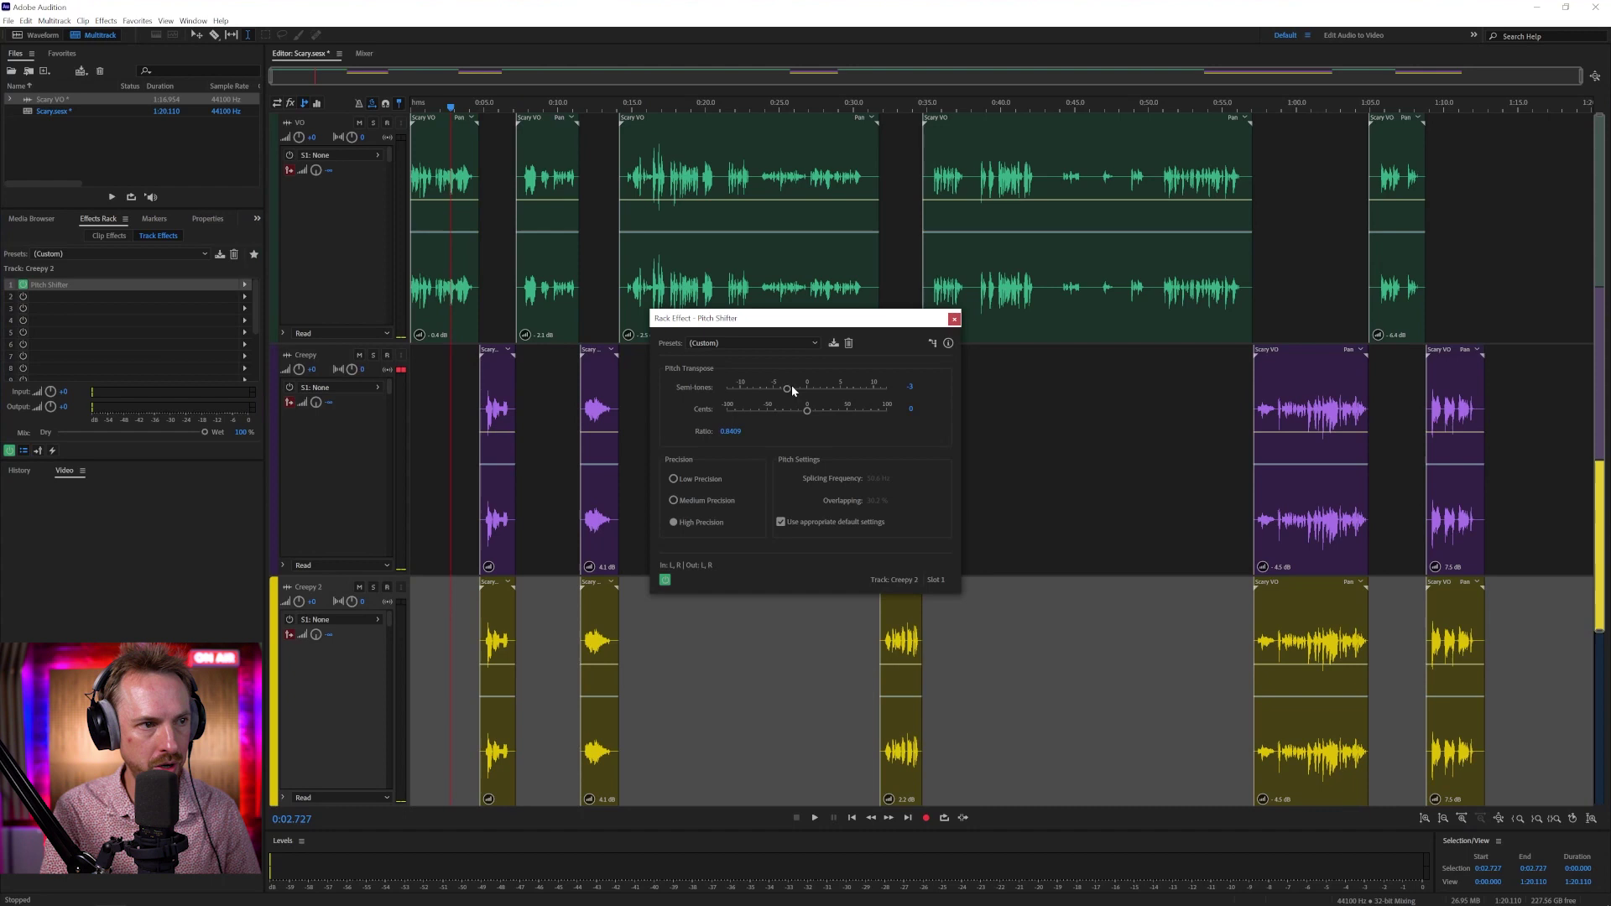
left_click_drag(774, 391, 771, 389)
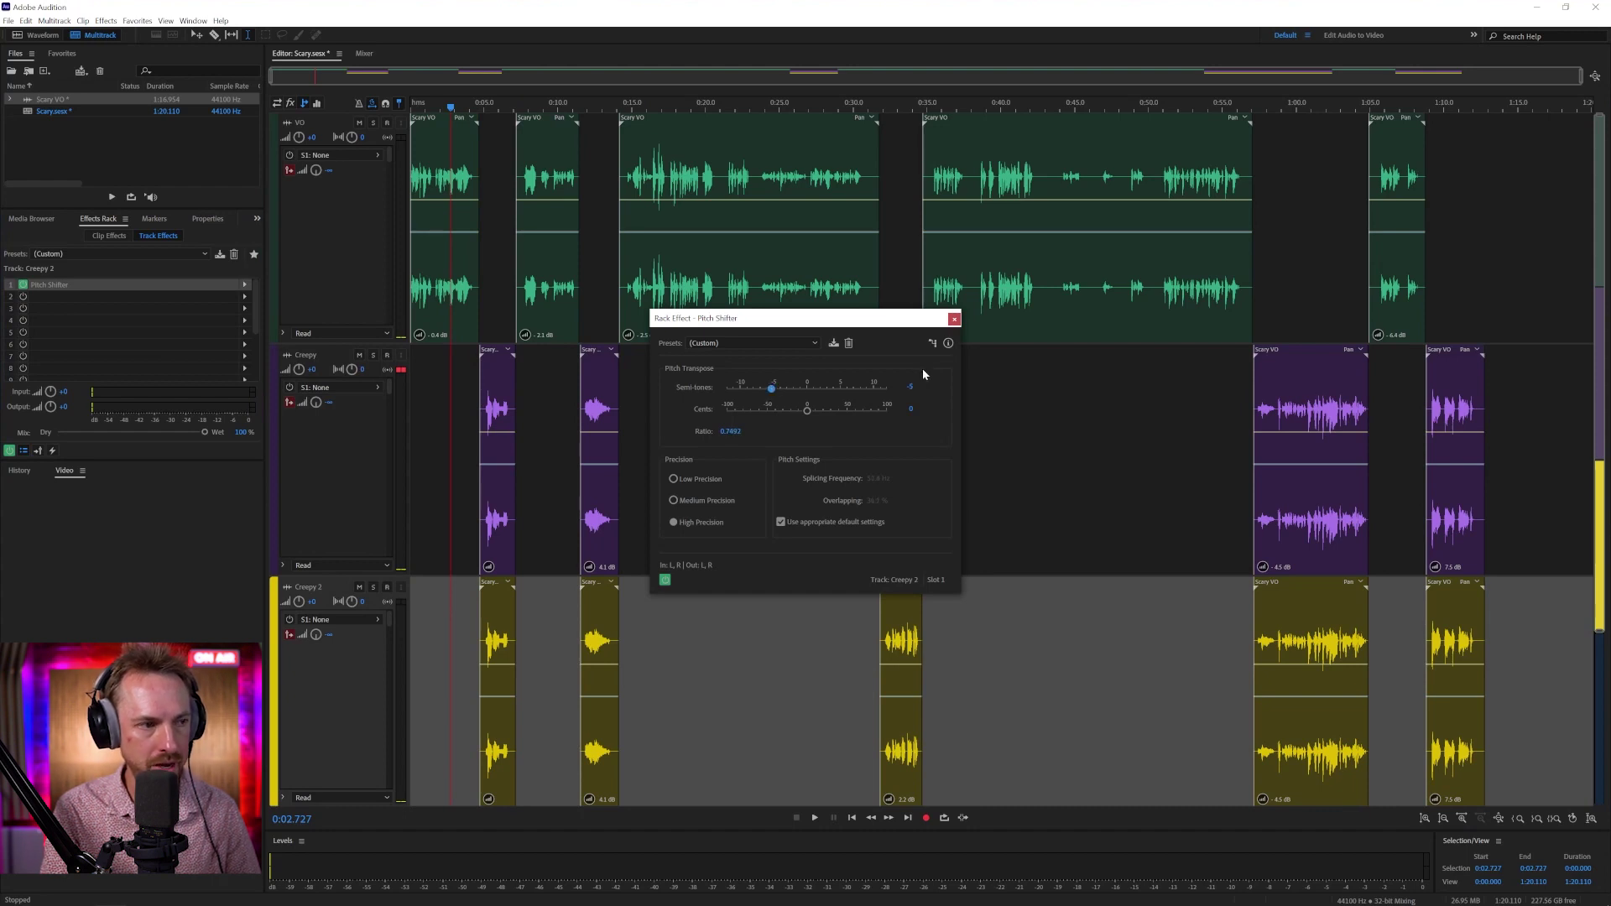
left_click(472, 426)
key("space")
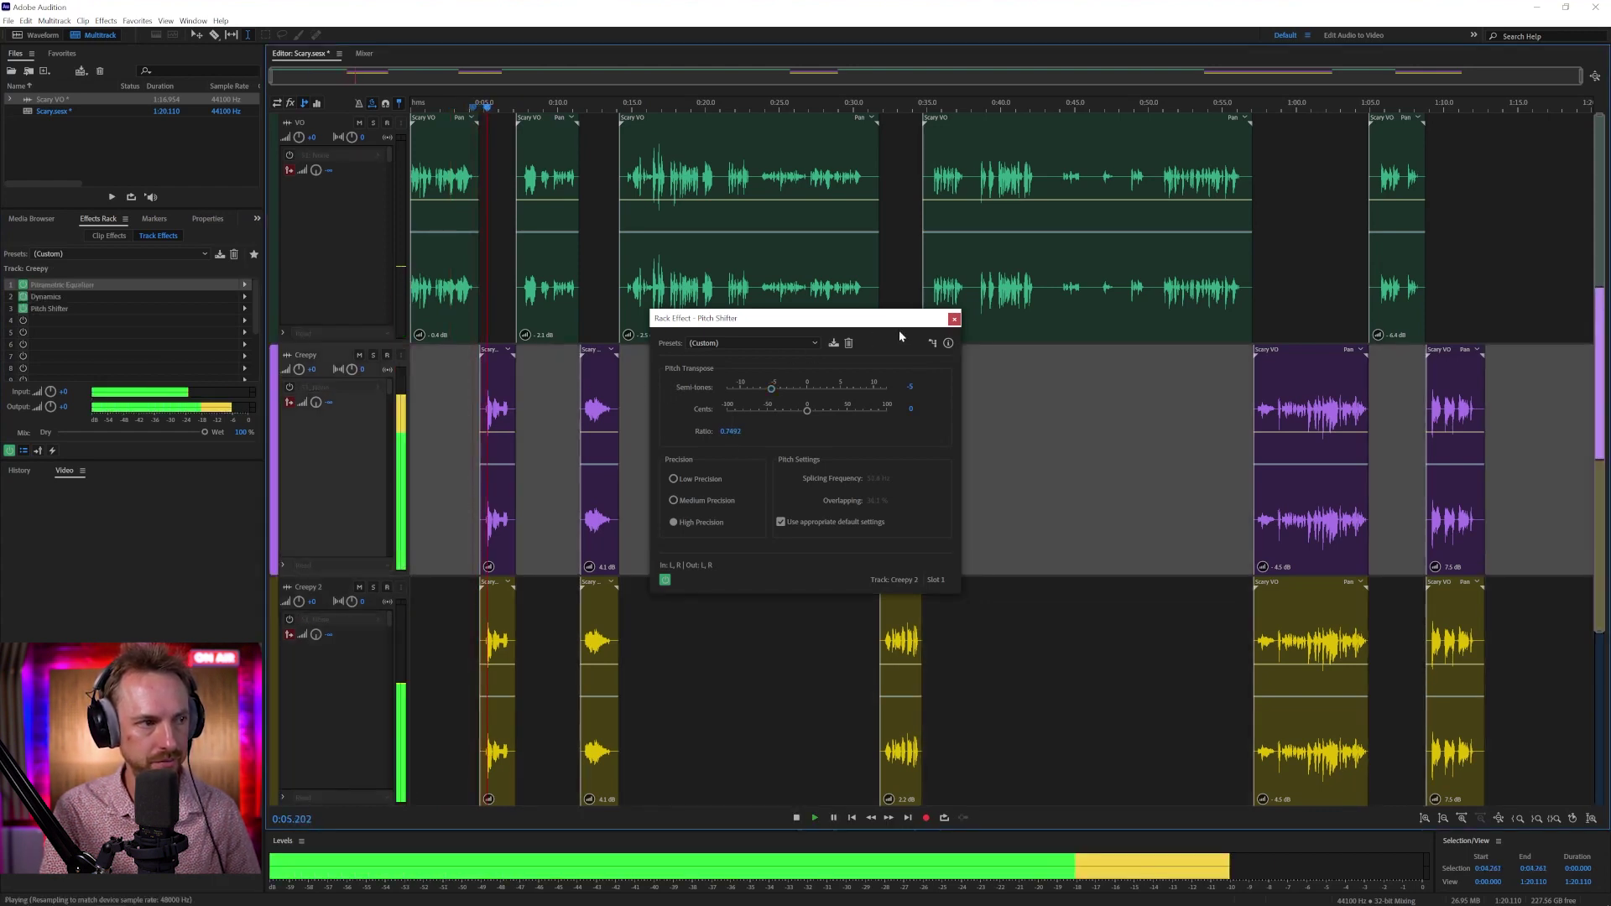
key("space")
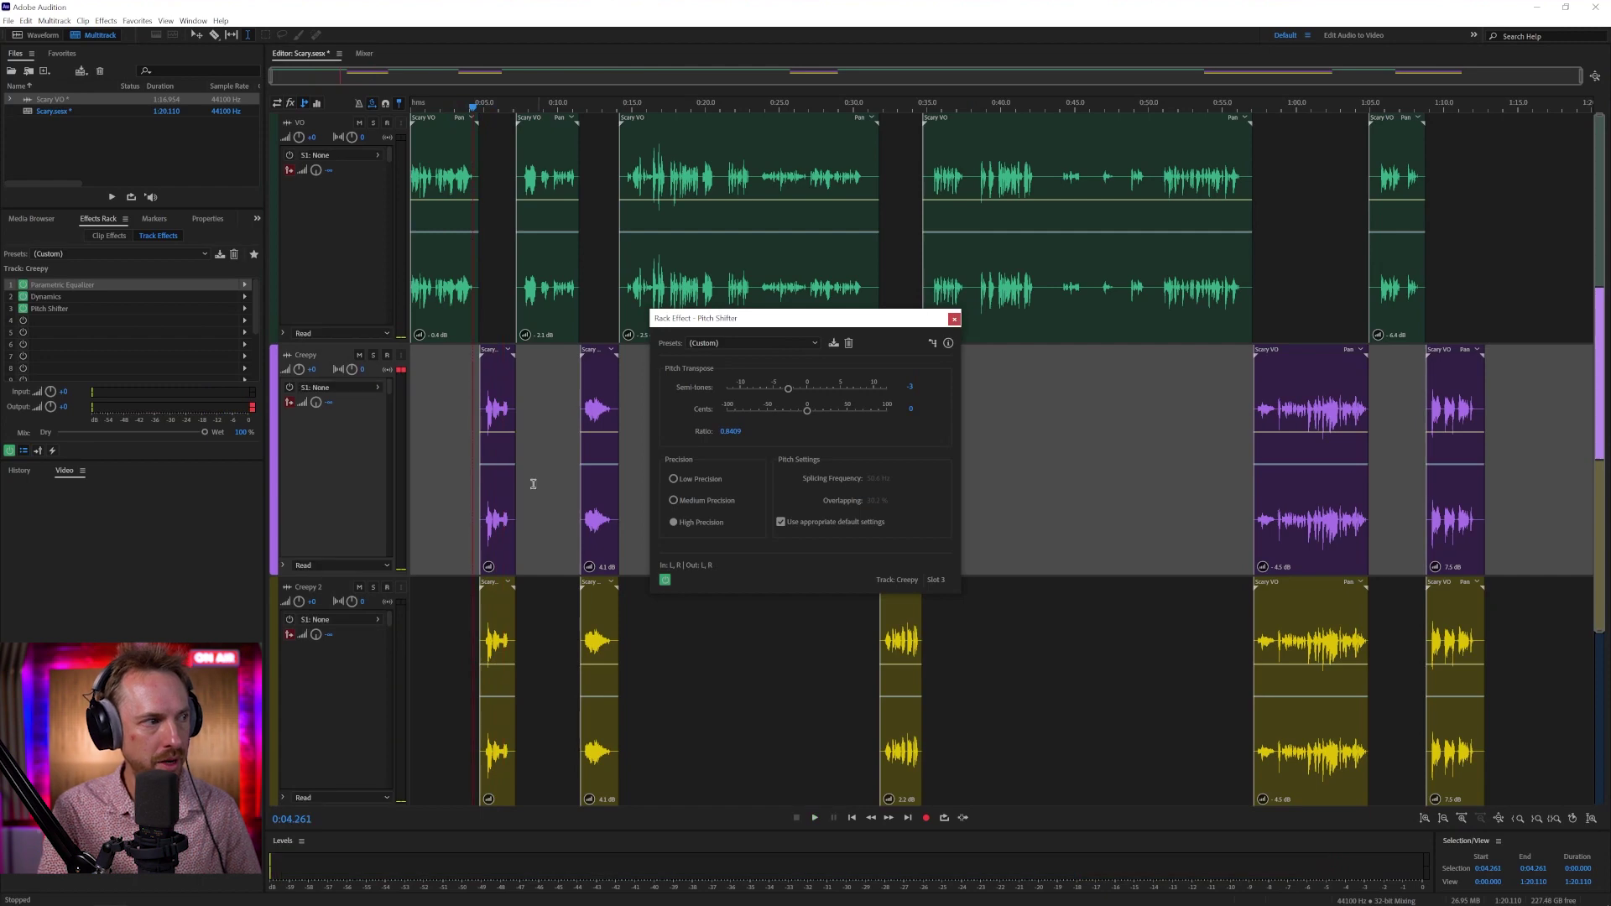
left_click(954, 319)
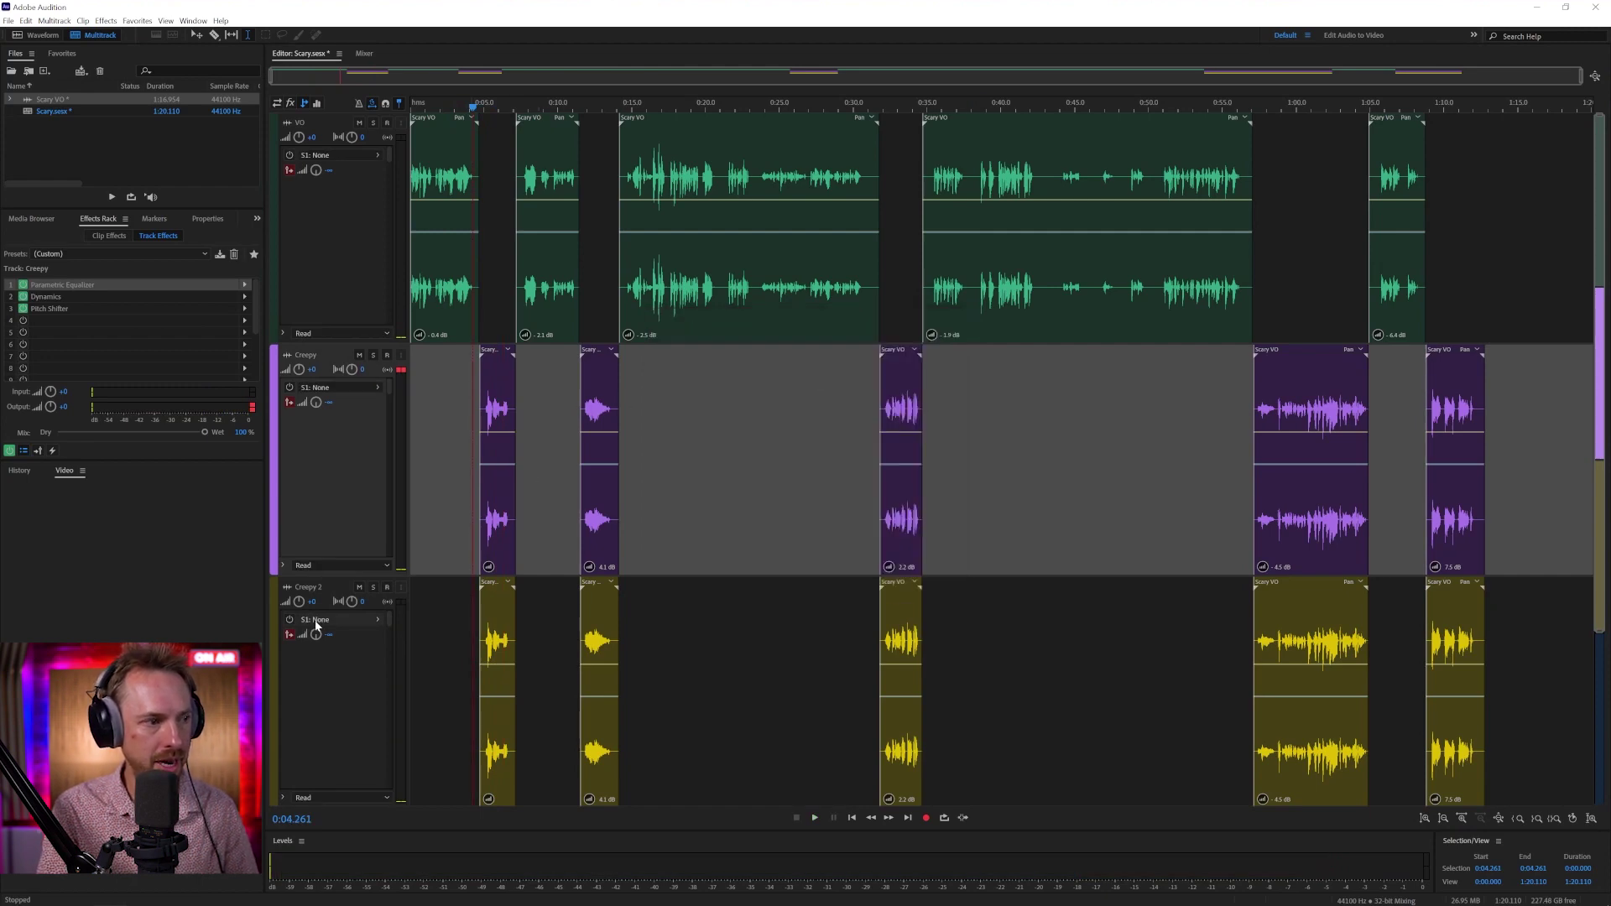
- Pan Creepy 2 left and Creepy right to about 20.5, then play
left_click_drag(348, 604, 344, 632)
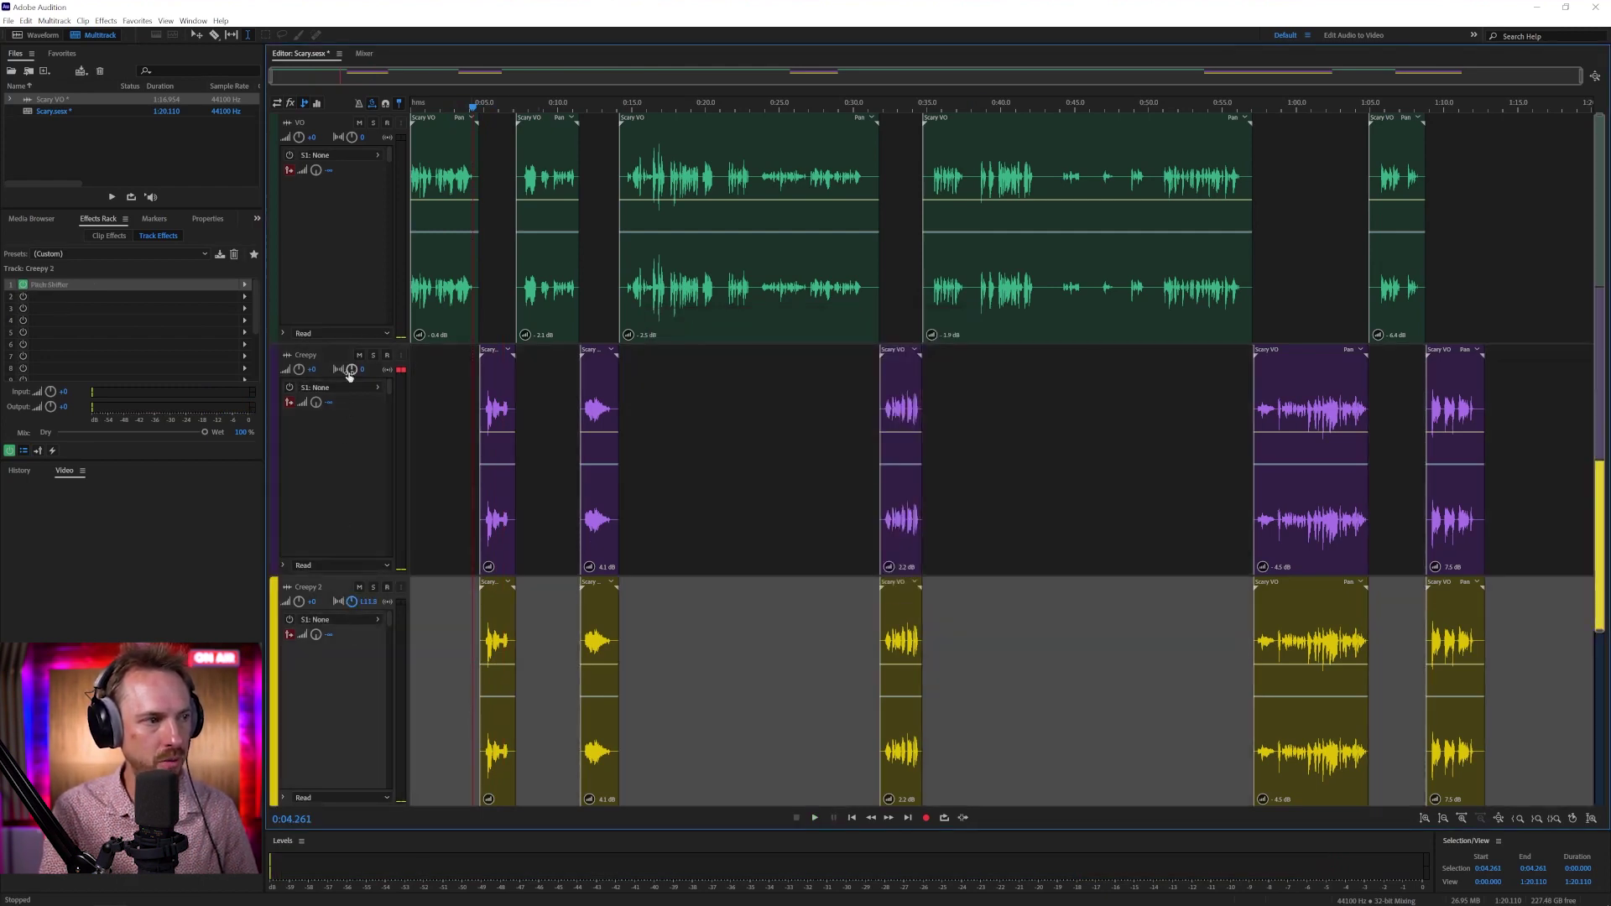
left_click_drag(349, 375, 349, 348)
key("space")
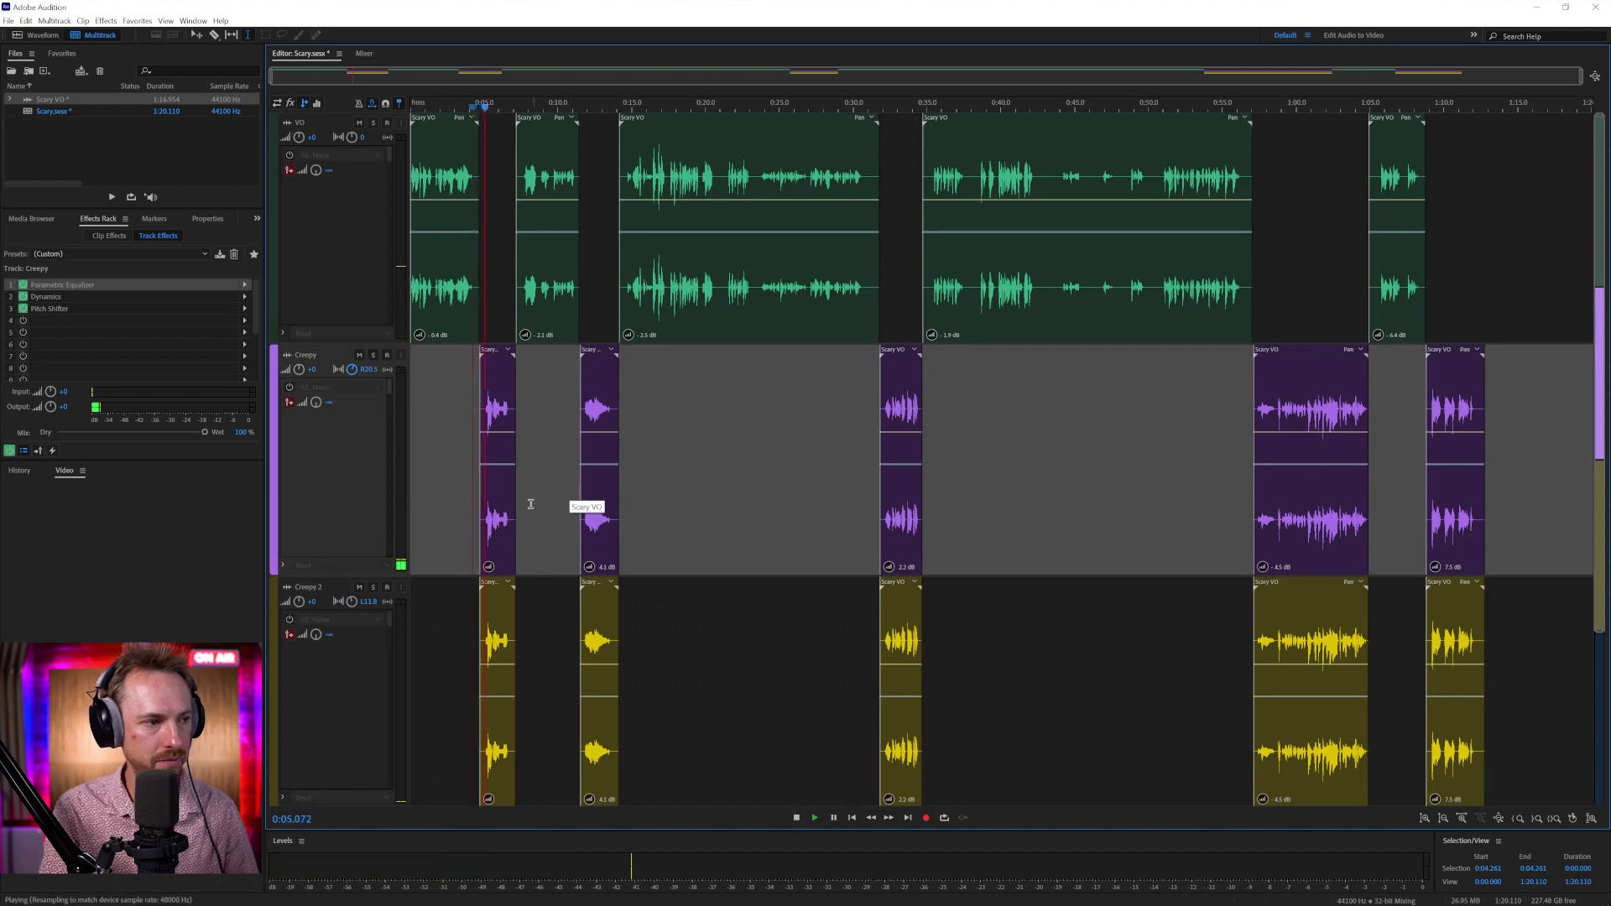
- Move Creepy 2's Pitch Shifter into its third effect slot in the Mixer and replay the session
left_click(485, 609)
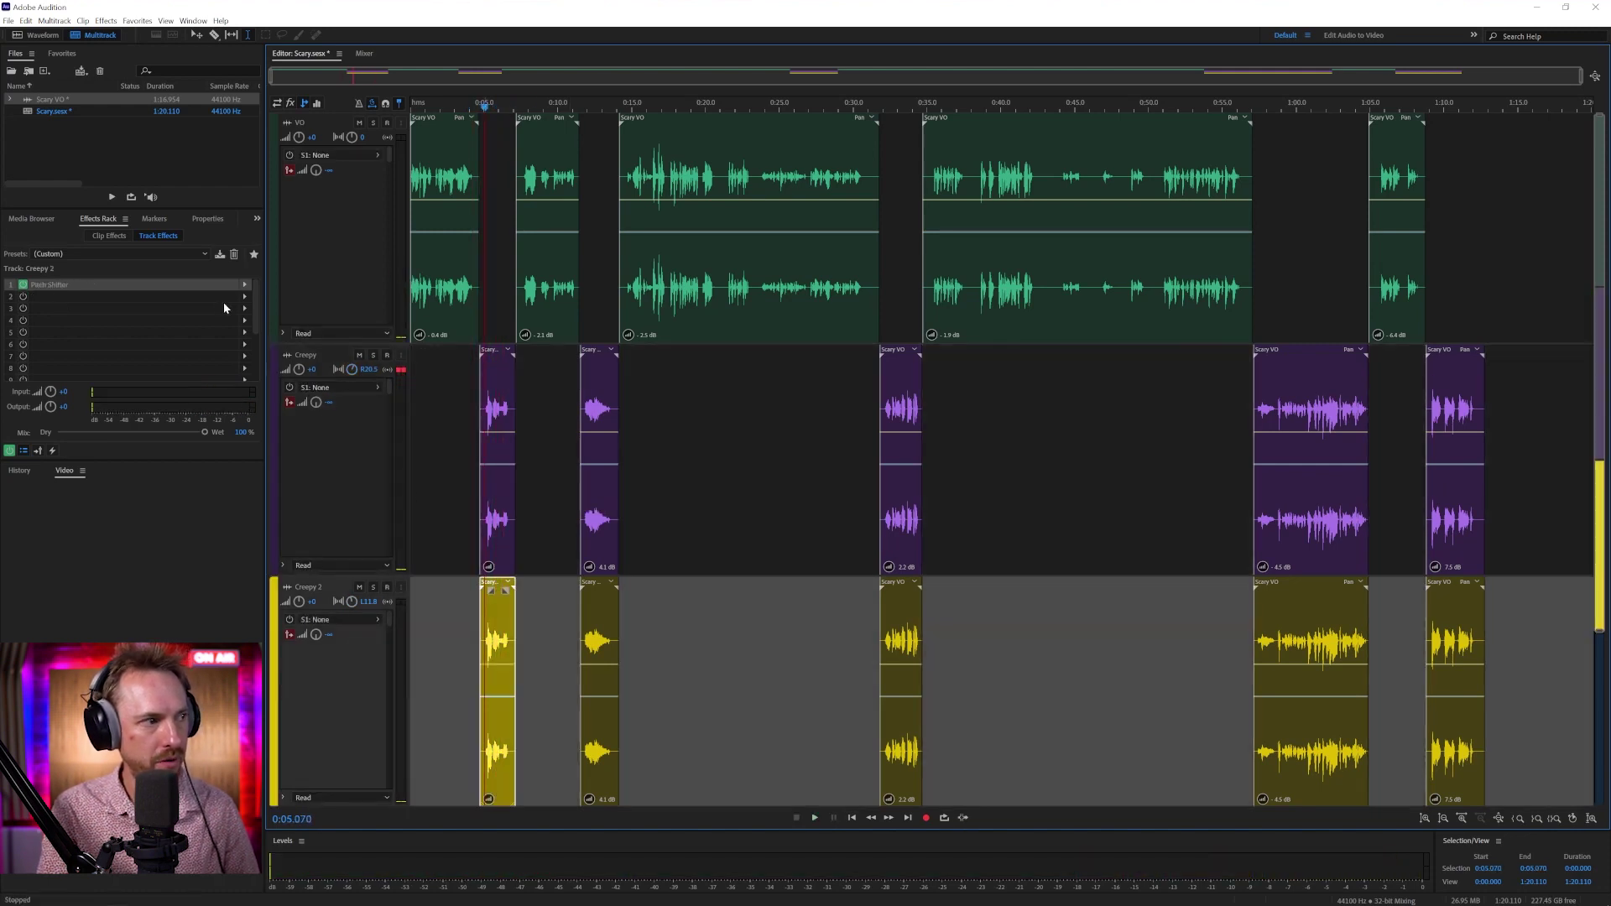
left_click(364, 53)
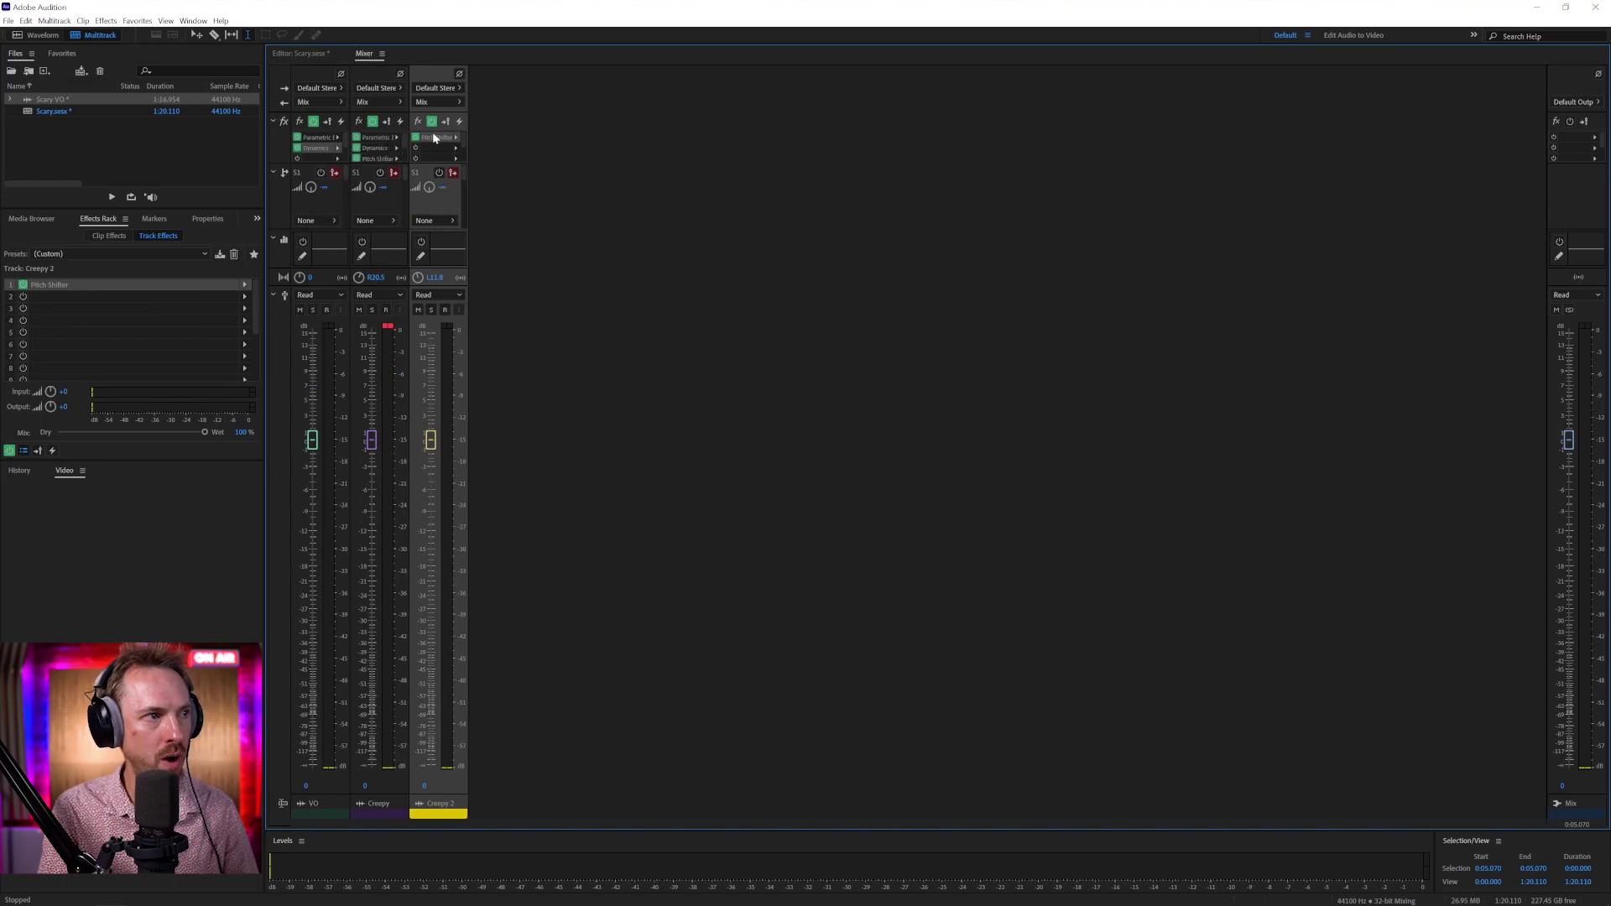
mouse_move(434, 137)
left_mouse_down()
mouse_move(429, 159)
mouse_move(378, 148)
mouse_move(429, 154)
left_mouse_up()
left_click(299, 56)
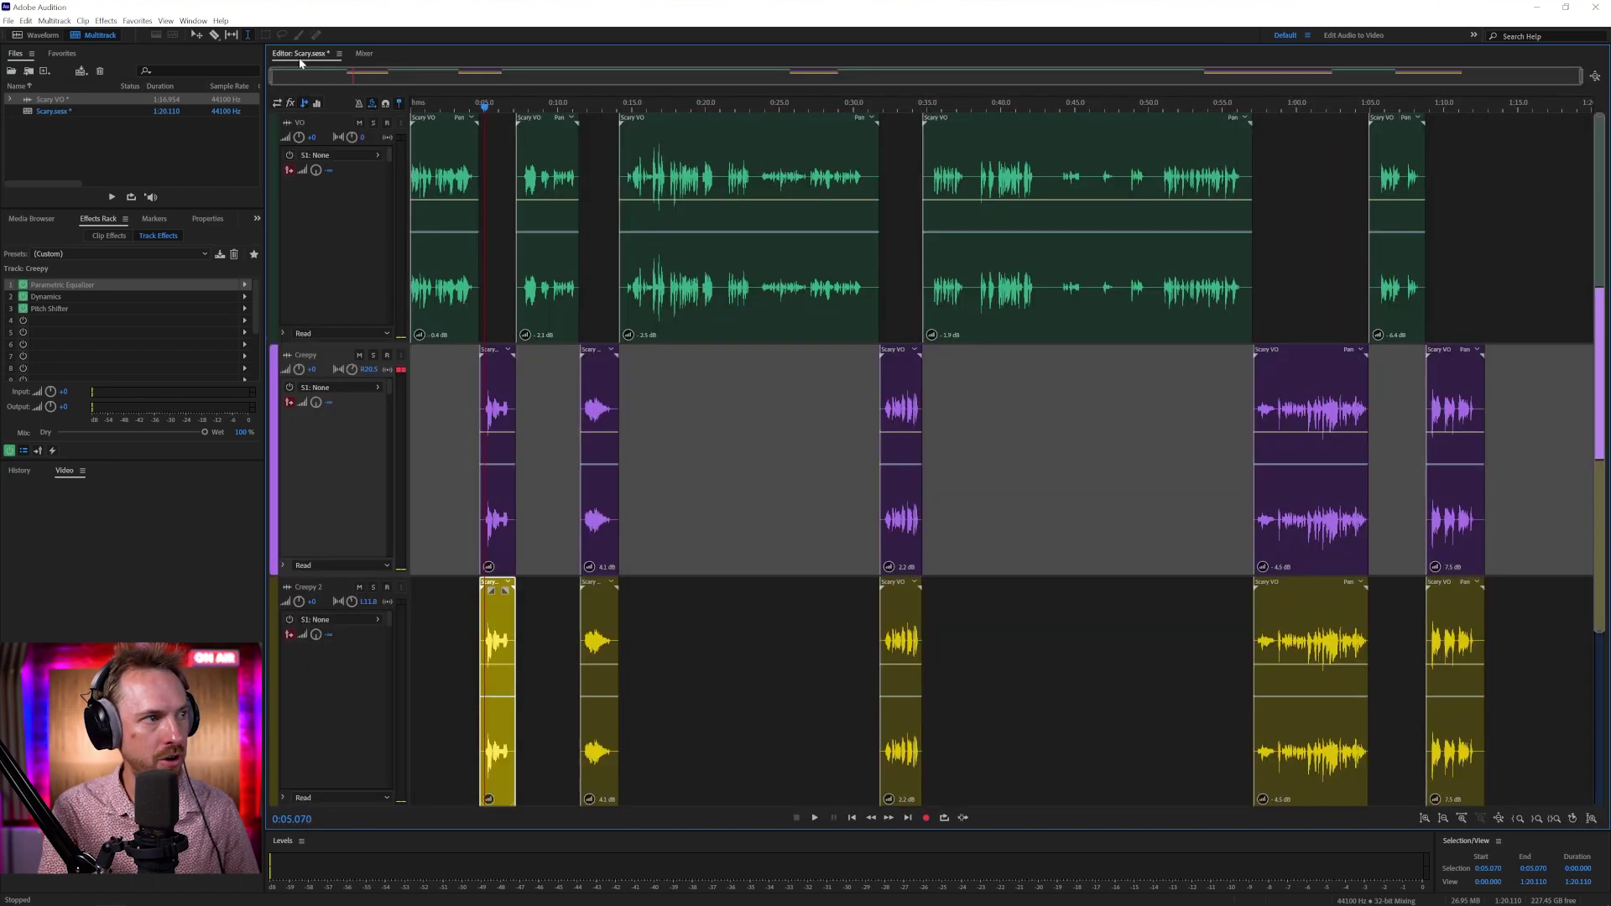
key("space")
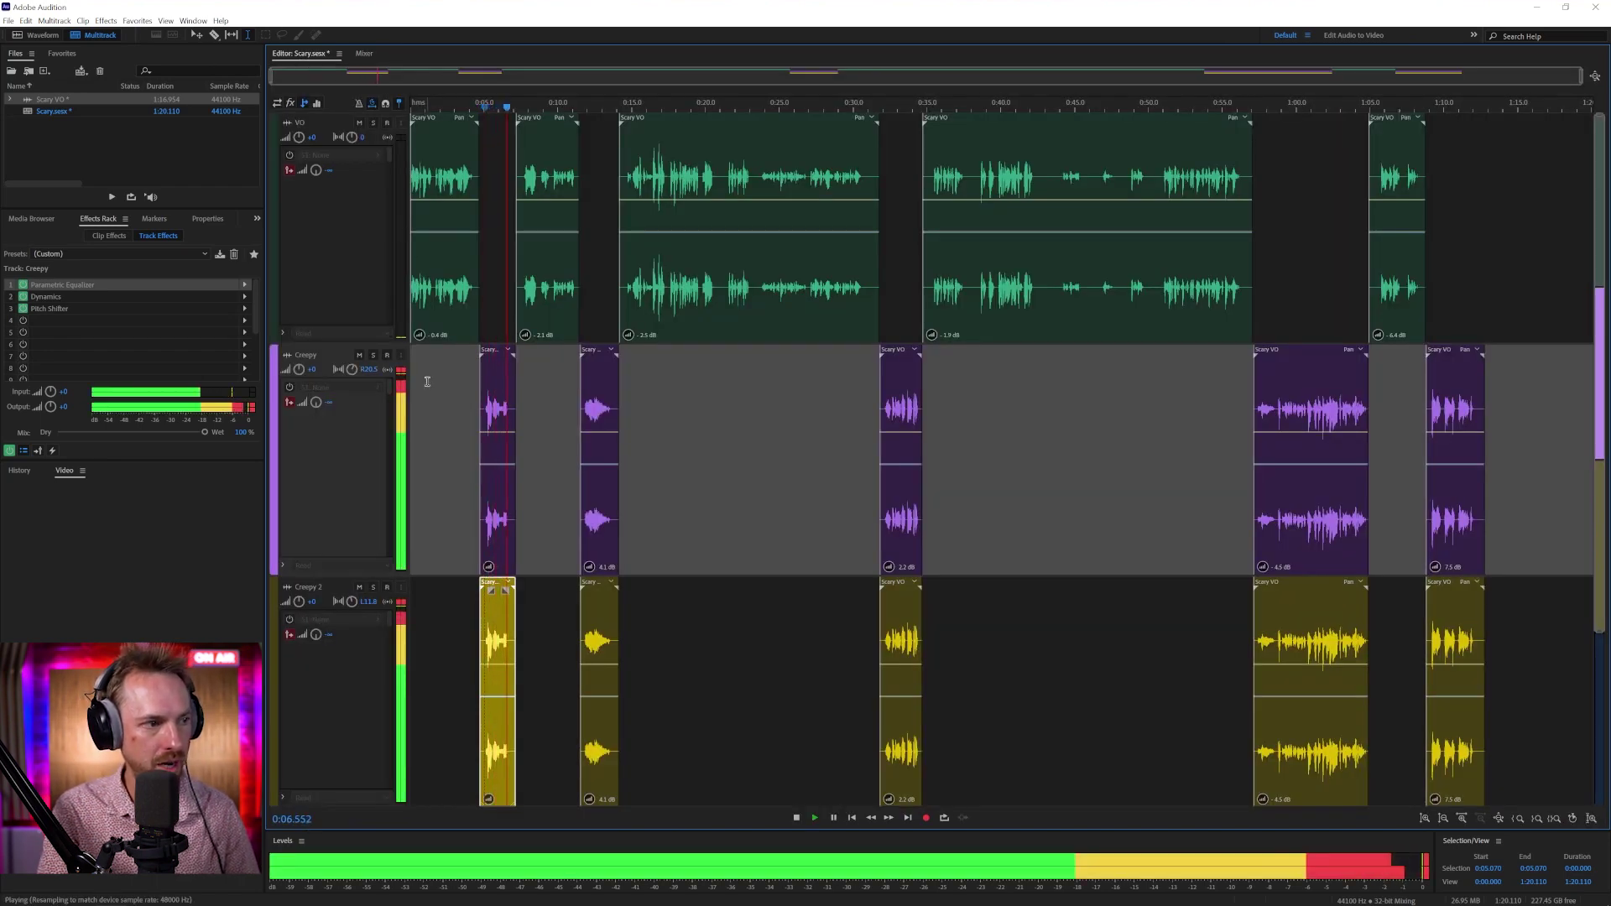
key("space")
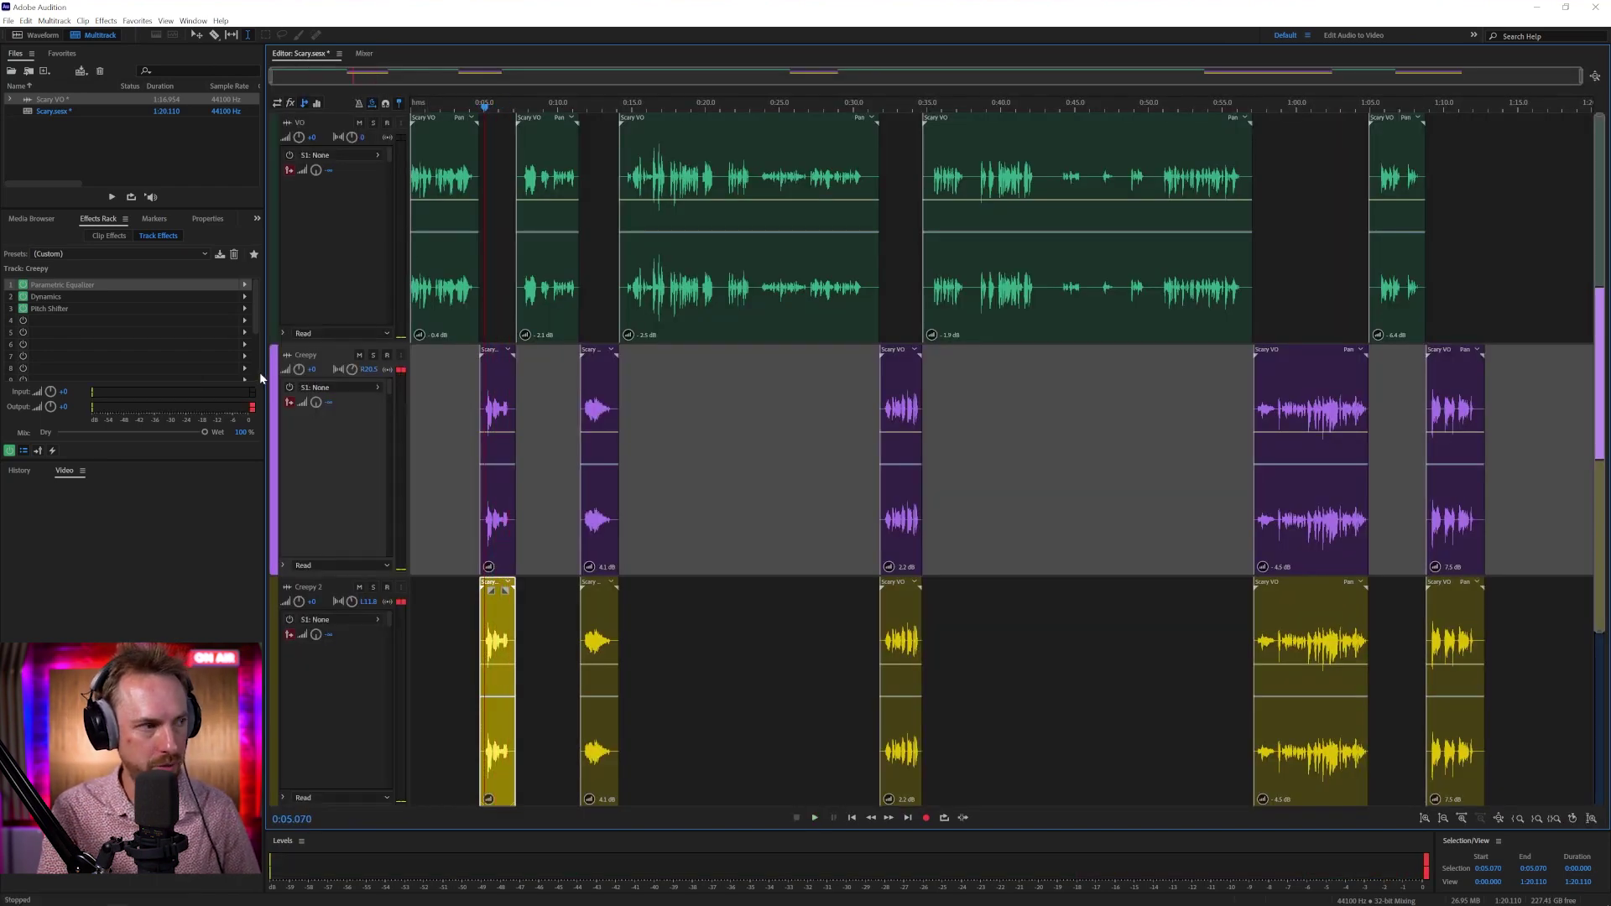
left_click(243, 321)
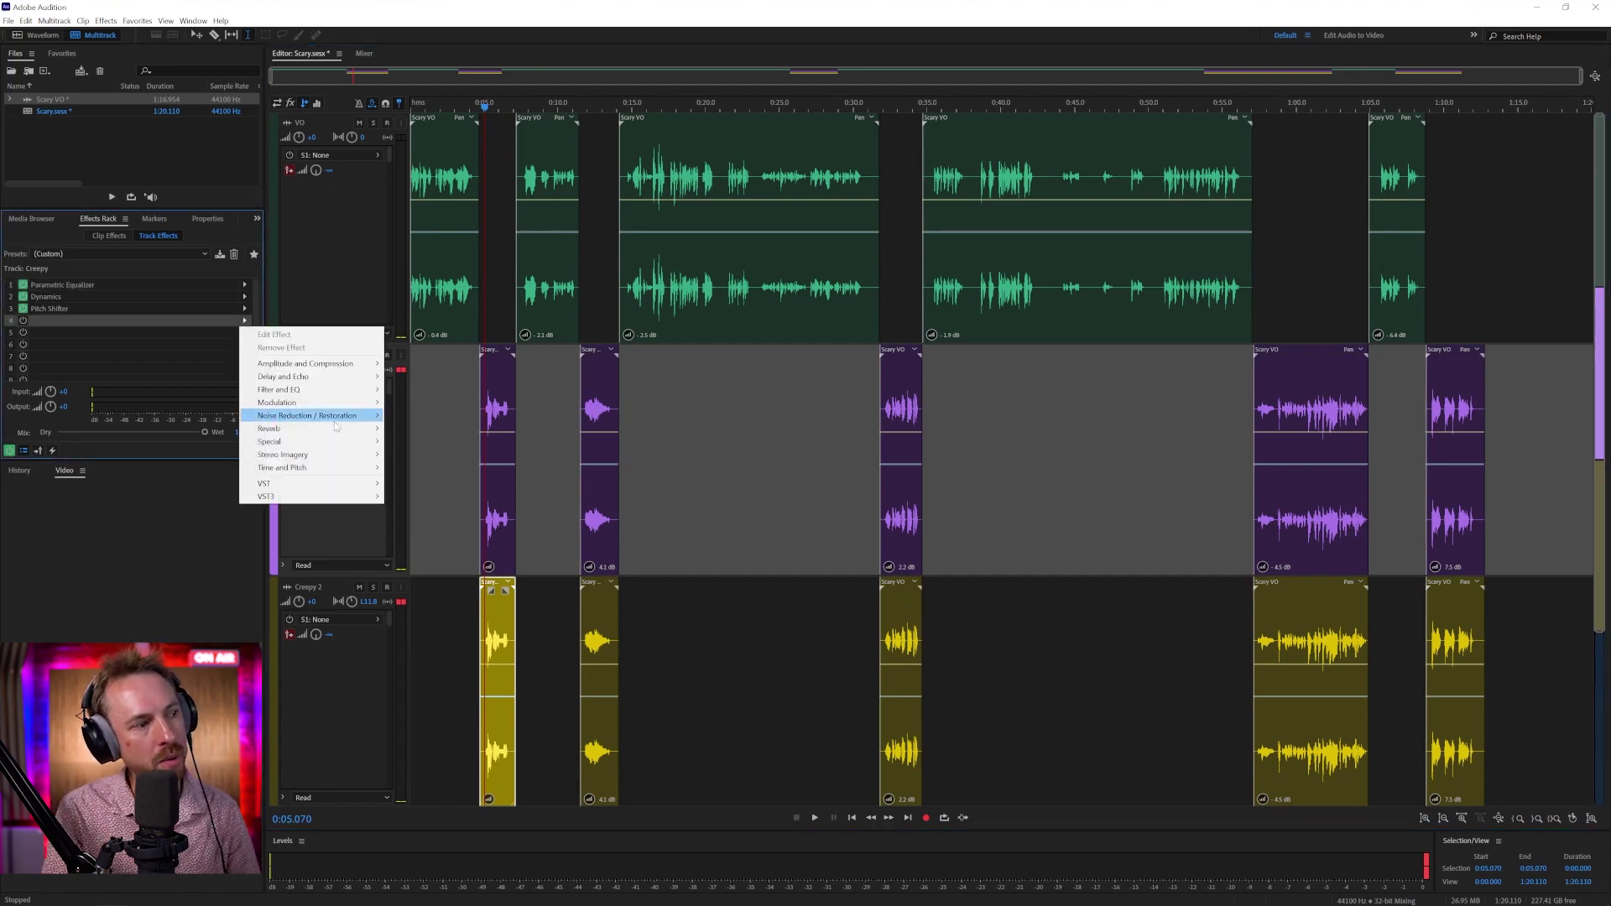
- Add Studio Reverb with the Vocal Reverb (medium) preset to Creepy, preview it, and close its window
mouse_move(285, 428)
left_click(415, 469)
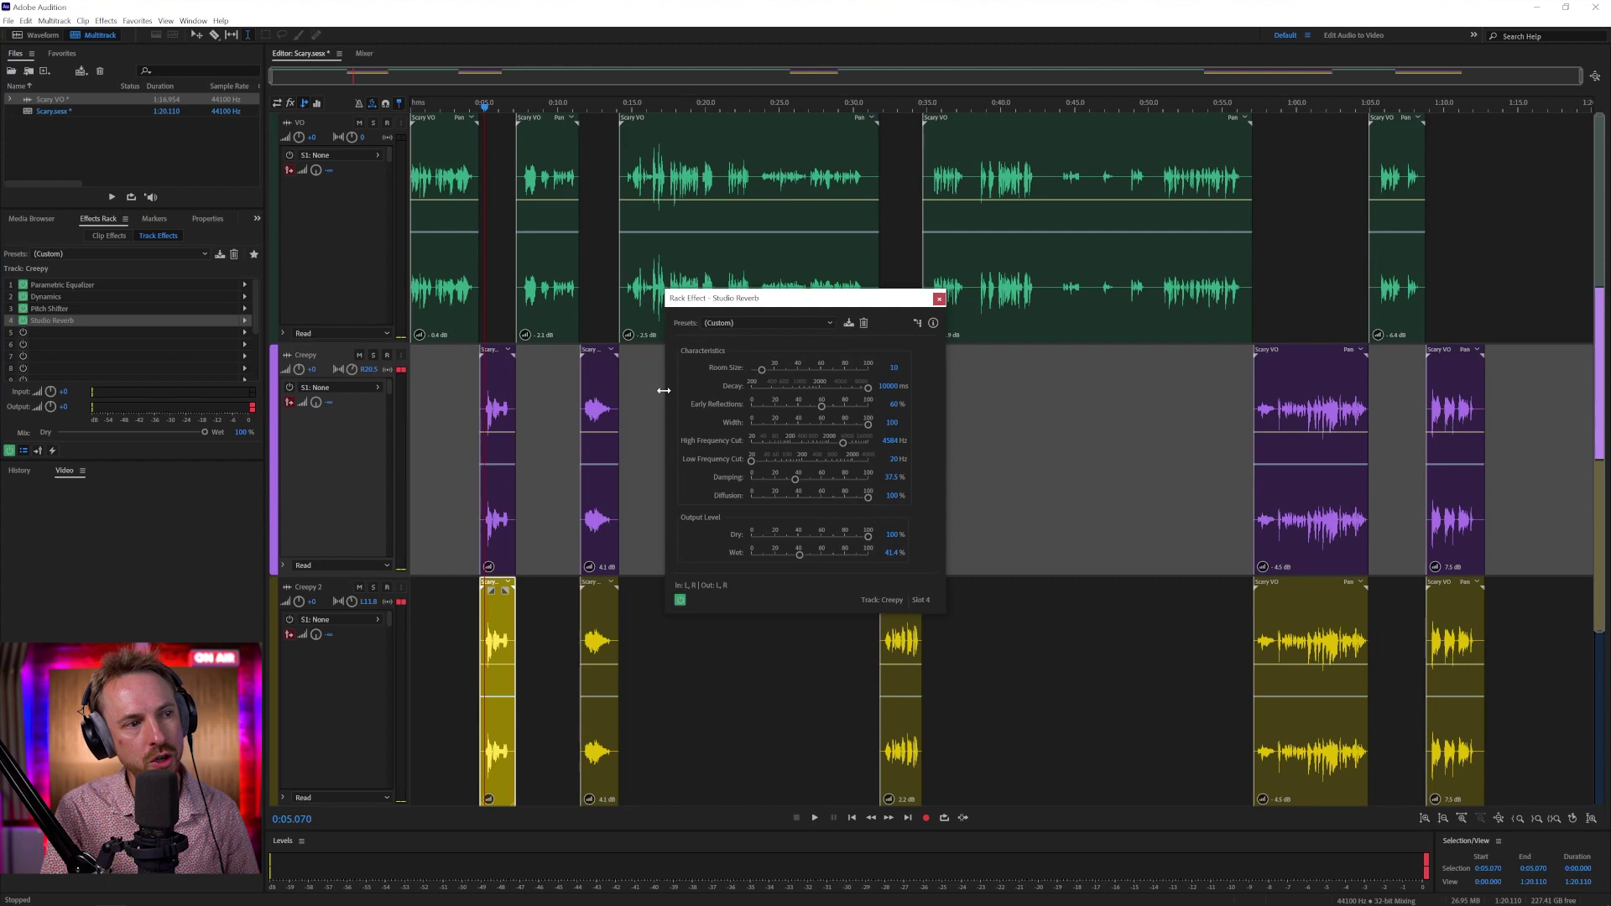
left_click(780, 325)
left_click(808, 508)
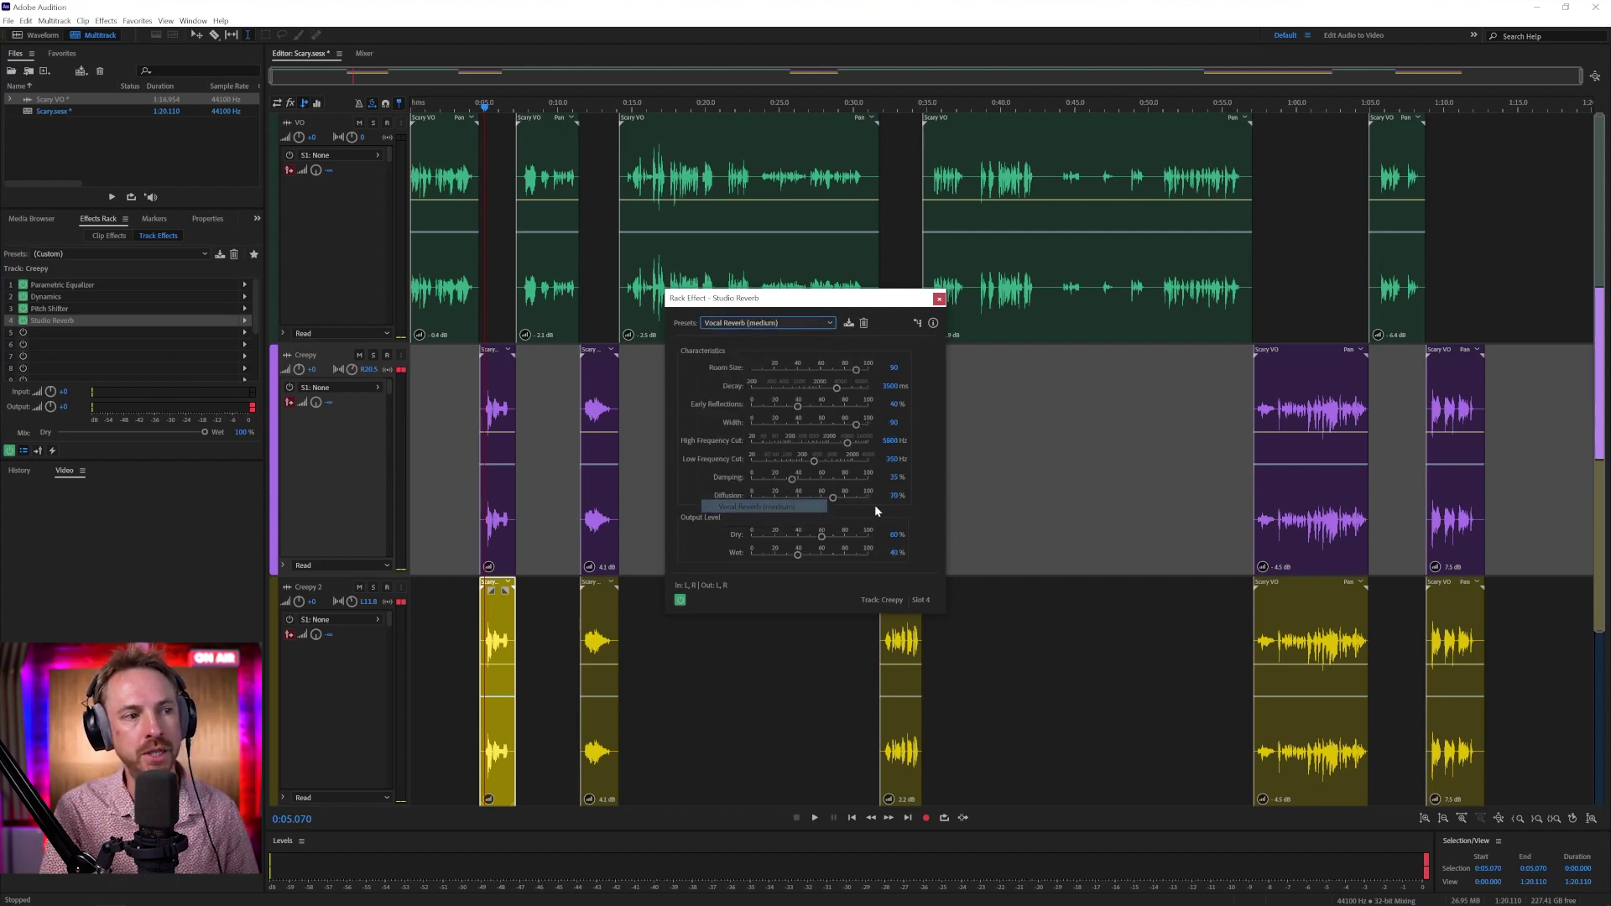
key("space")
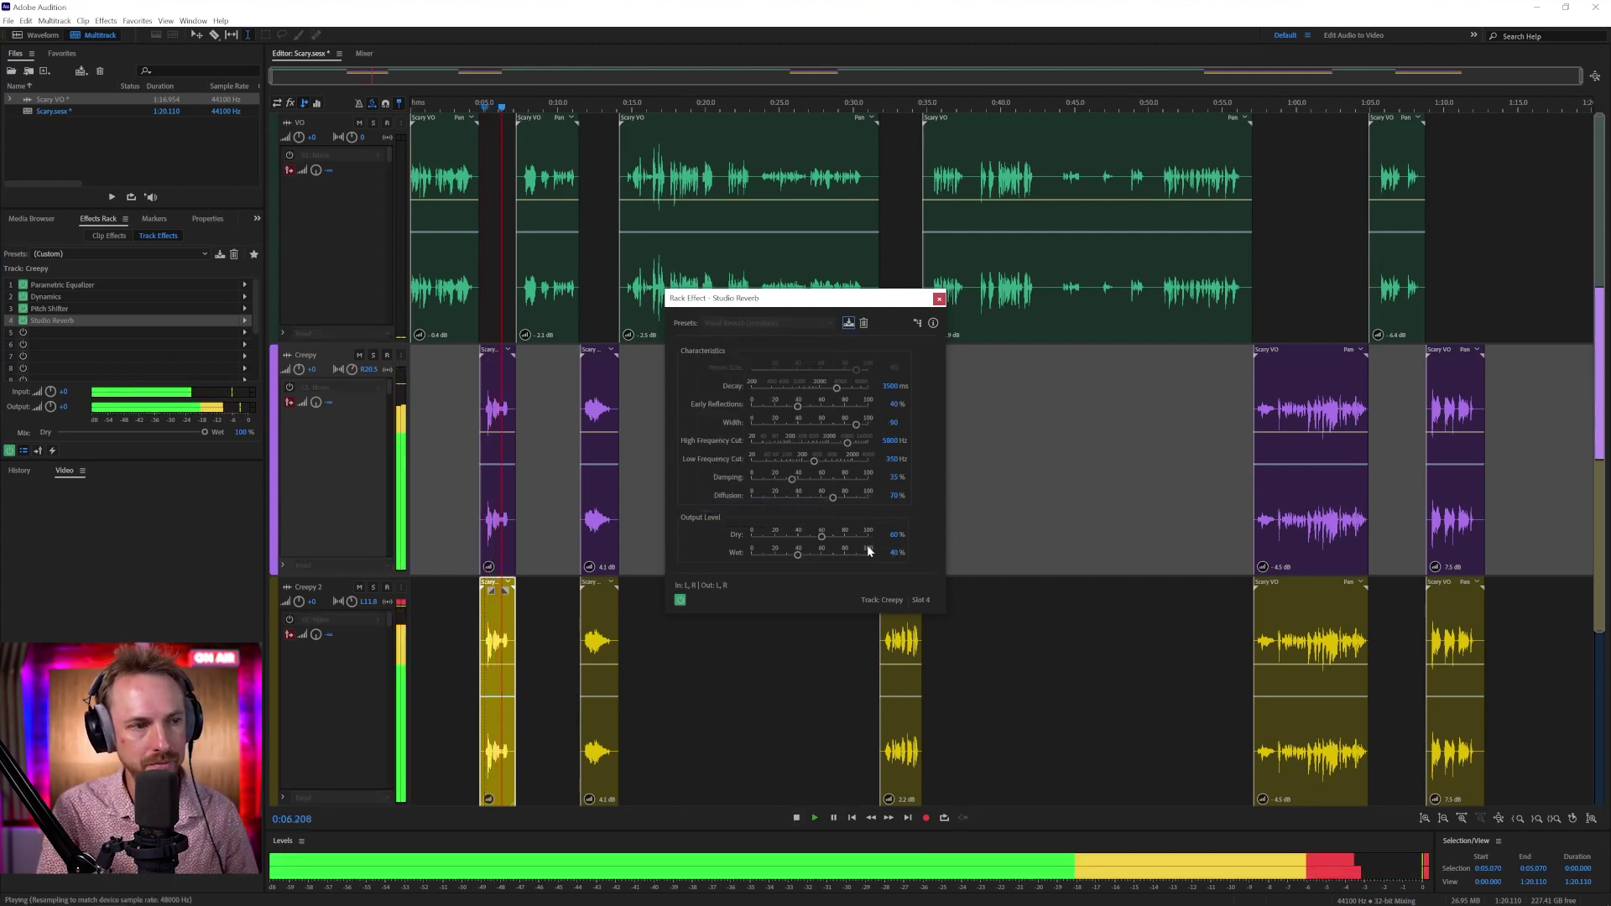
key("space")
key("space")
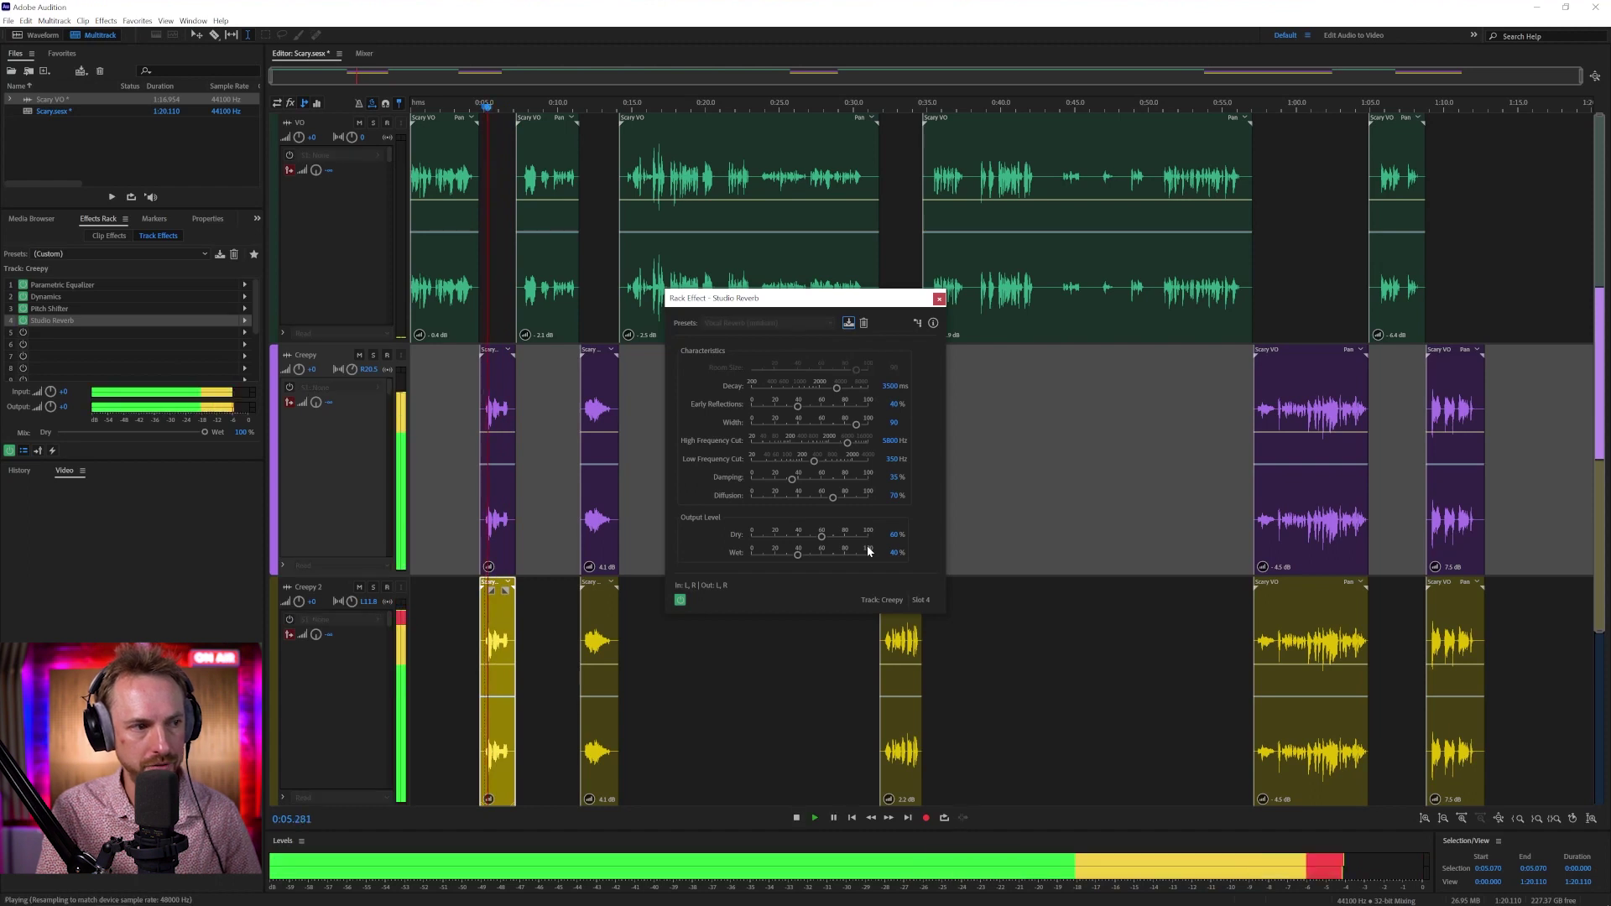
key("space")
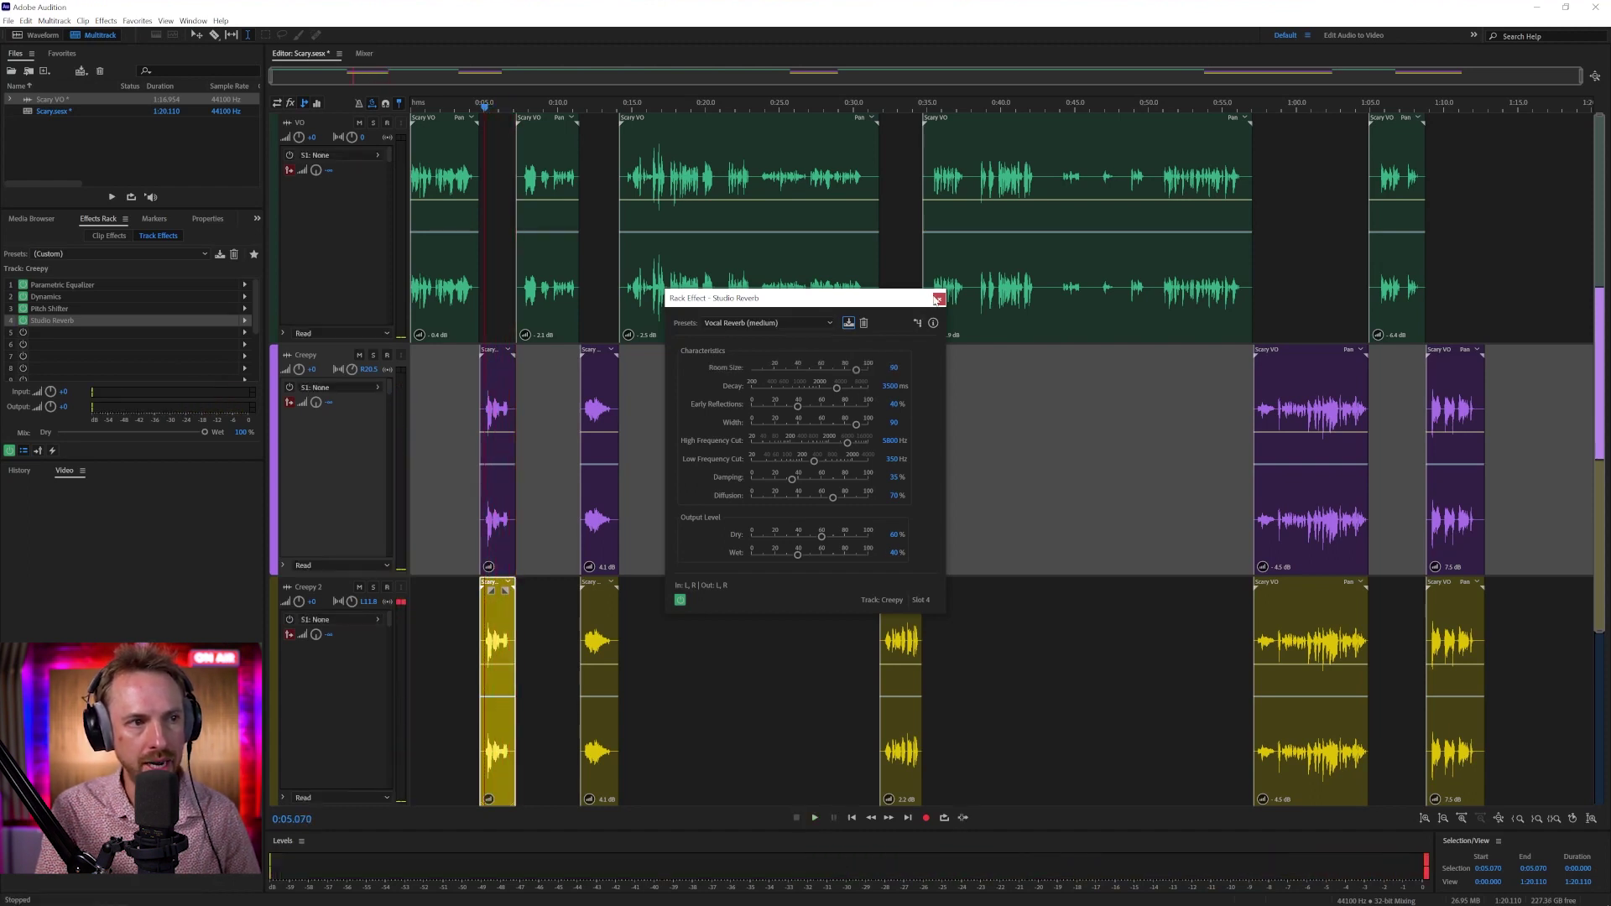
left_click(938, 299)
- Select all clips, stretch the Creepy and Creepy 2 clips to 101%, and preview the result
key("ctrl+a")
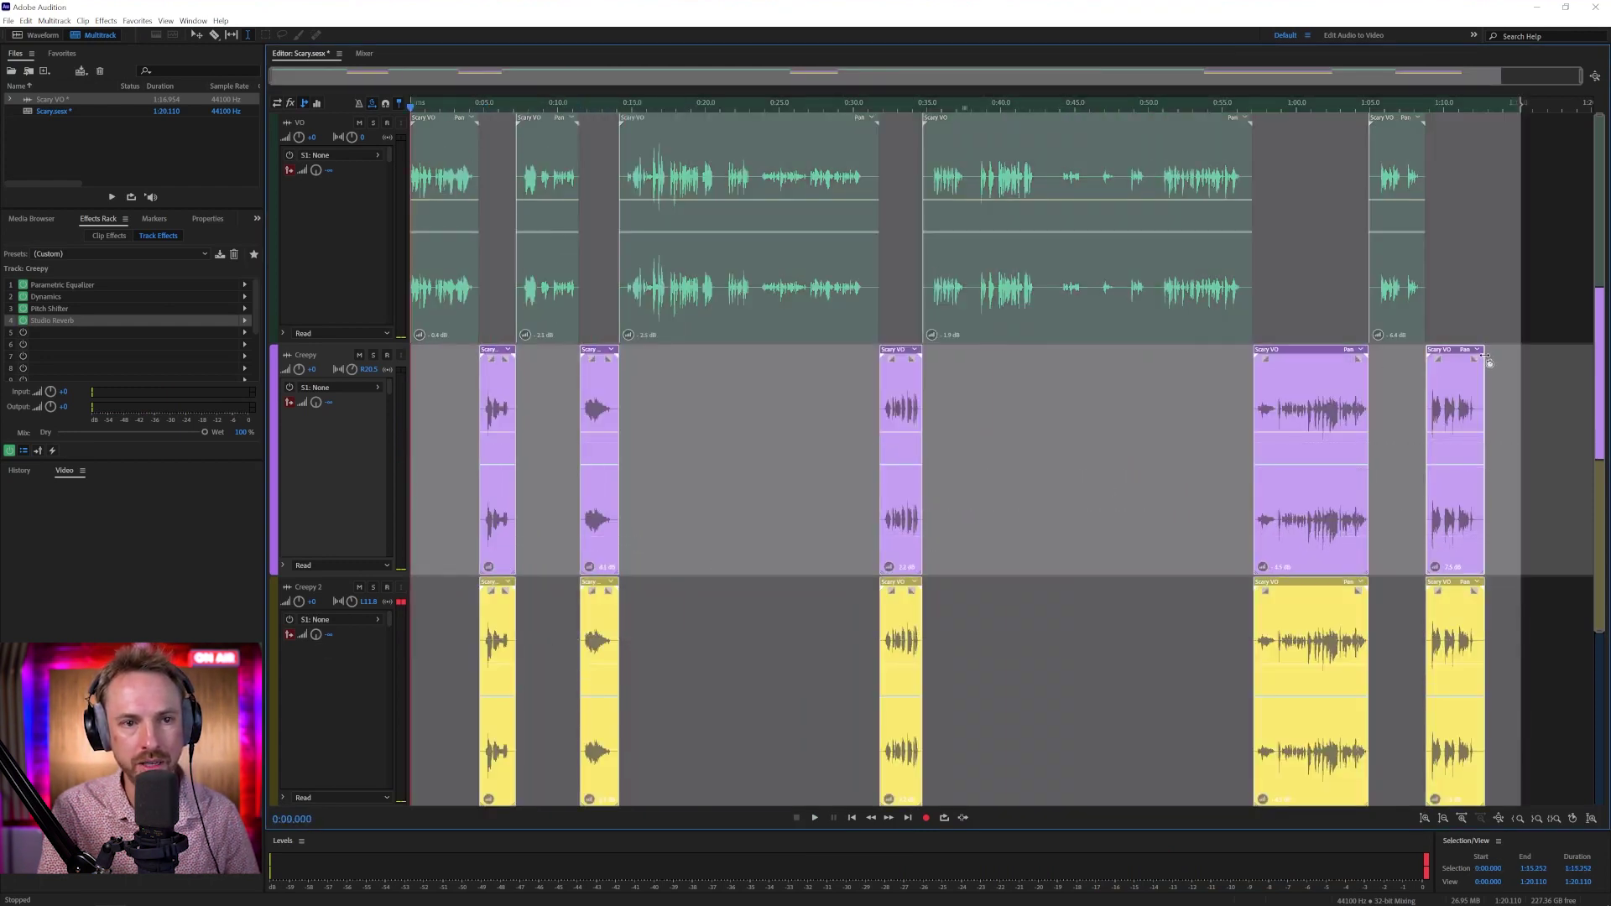
left_click_drag(1485, 356, 1491, 356)
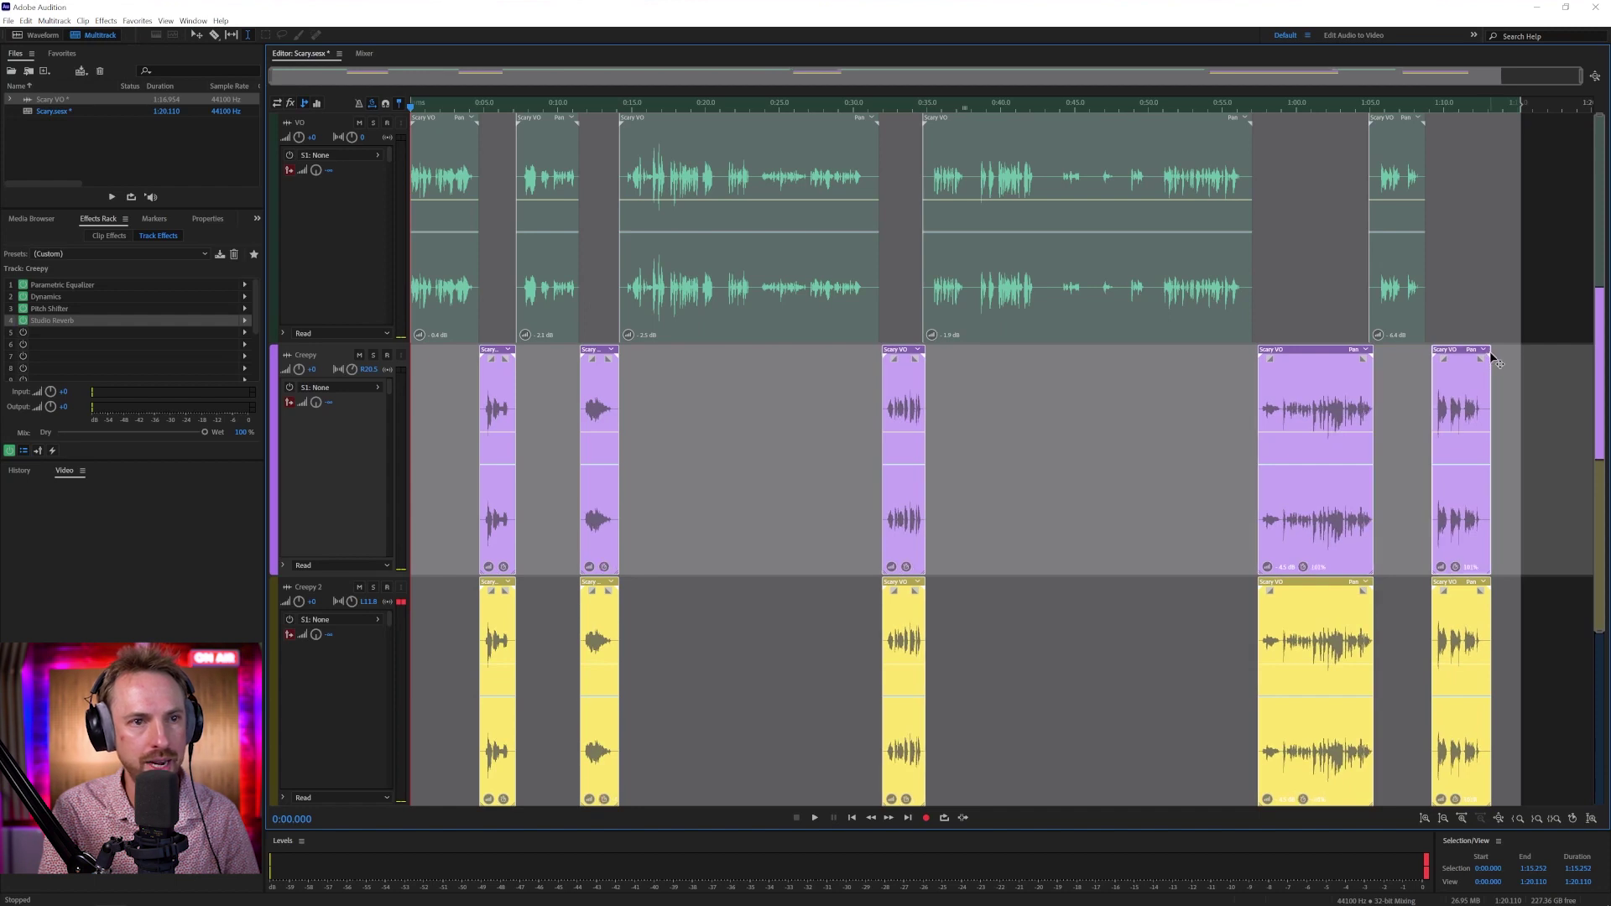
key("space")
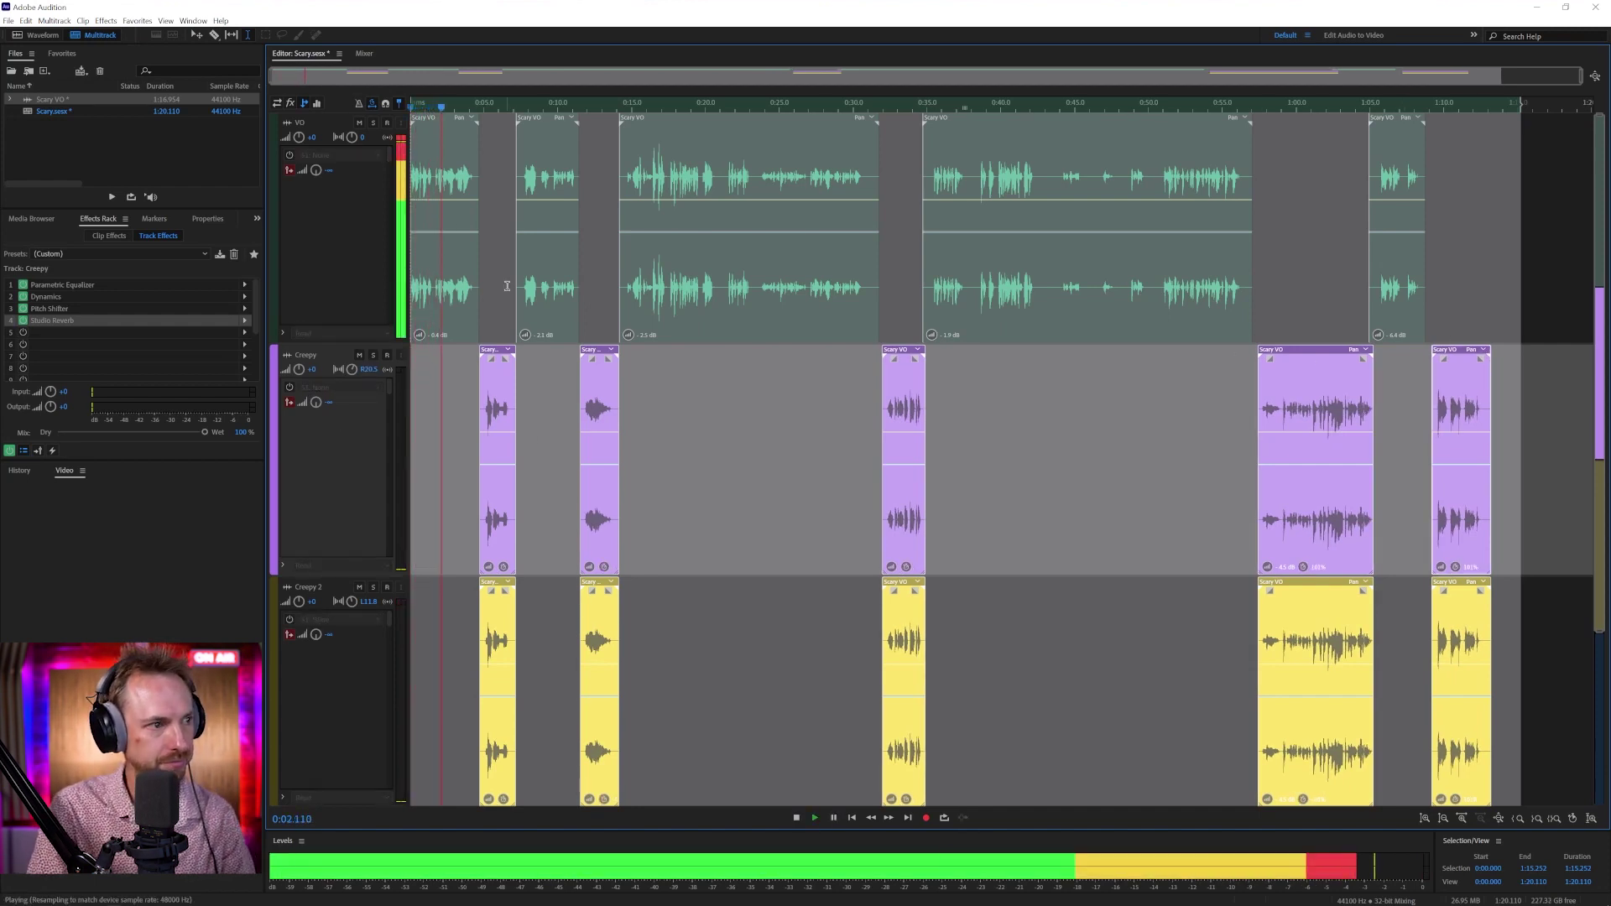
left_click(468, 372)
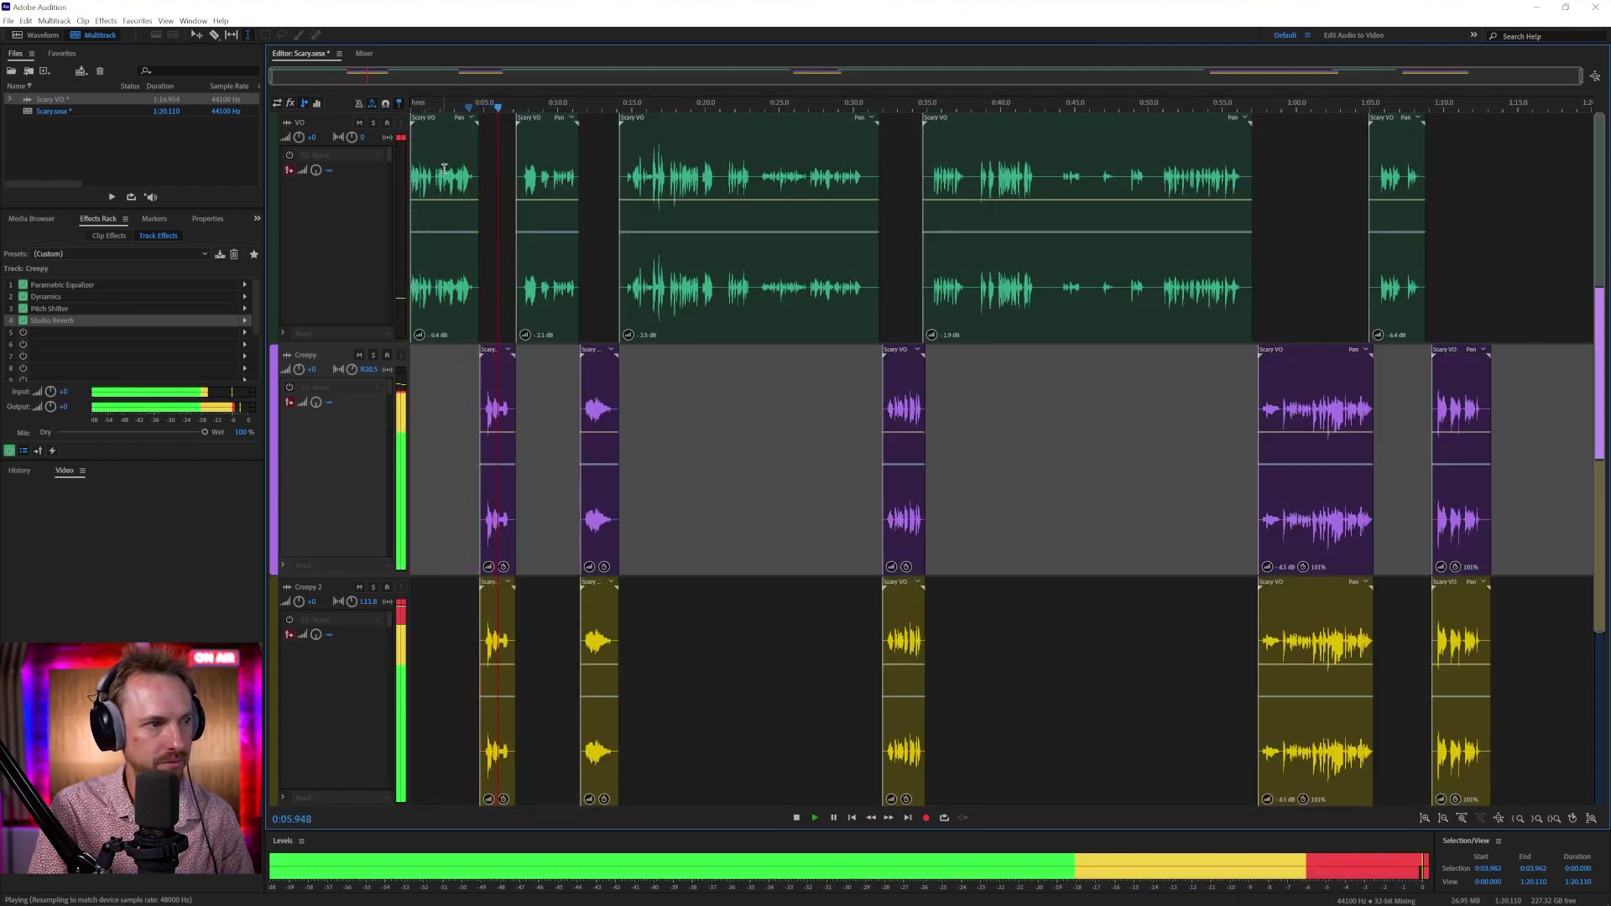
key("space")
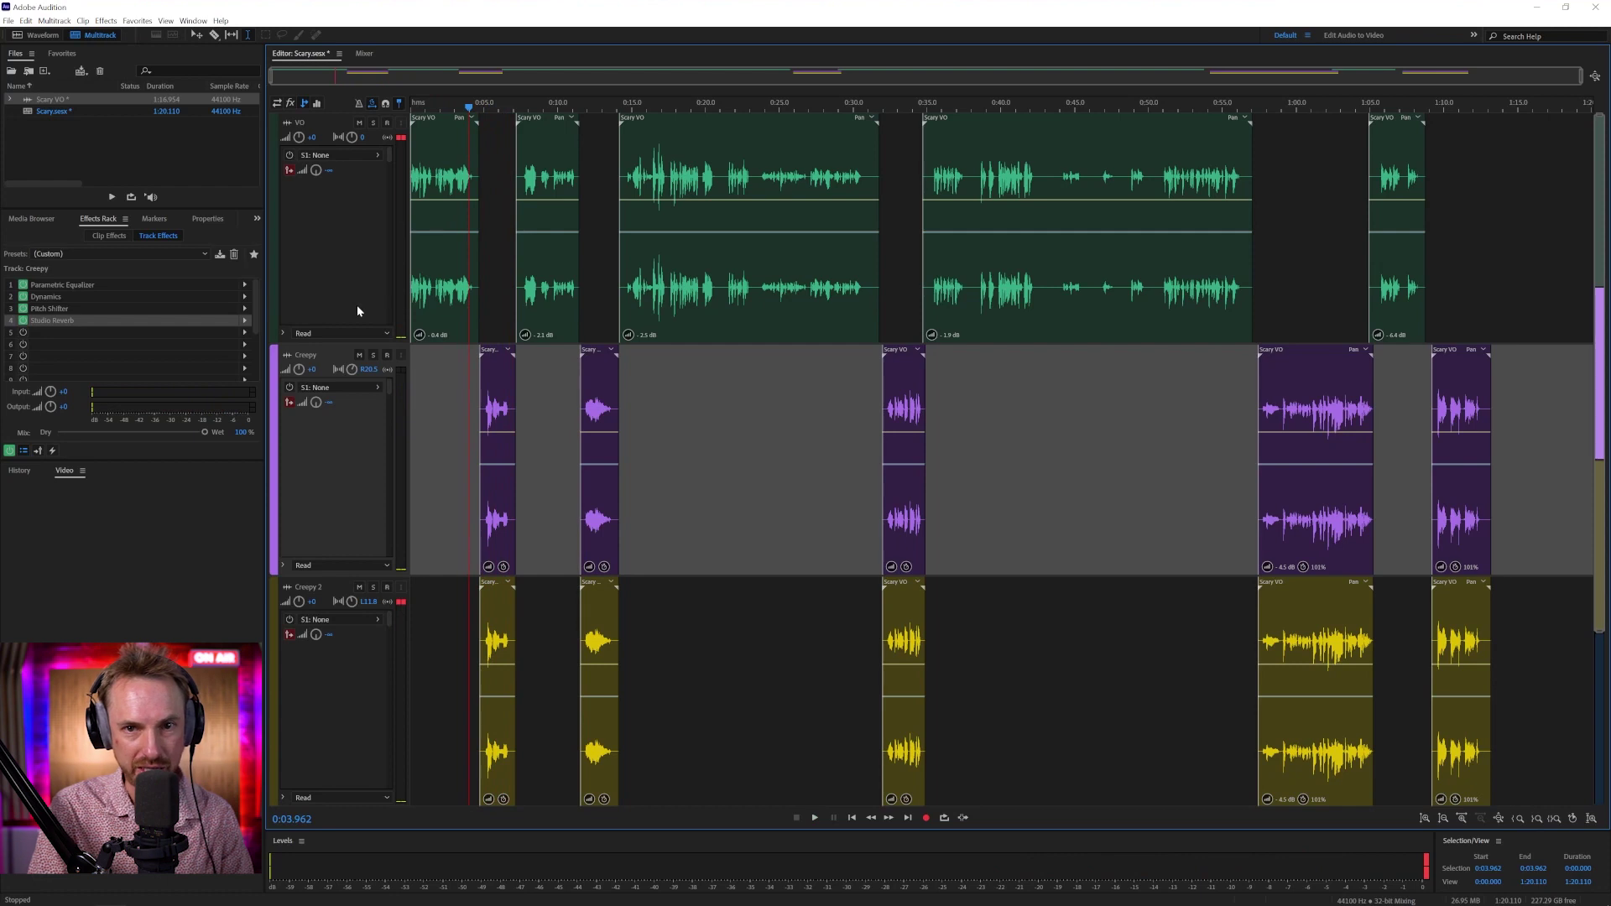
- Put a Chorus with the Project Nightmare preset in Creepy's fifth effect slot and play it
left_click(245, 333)
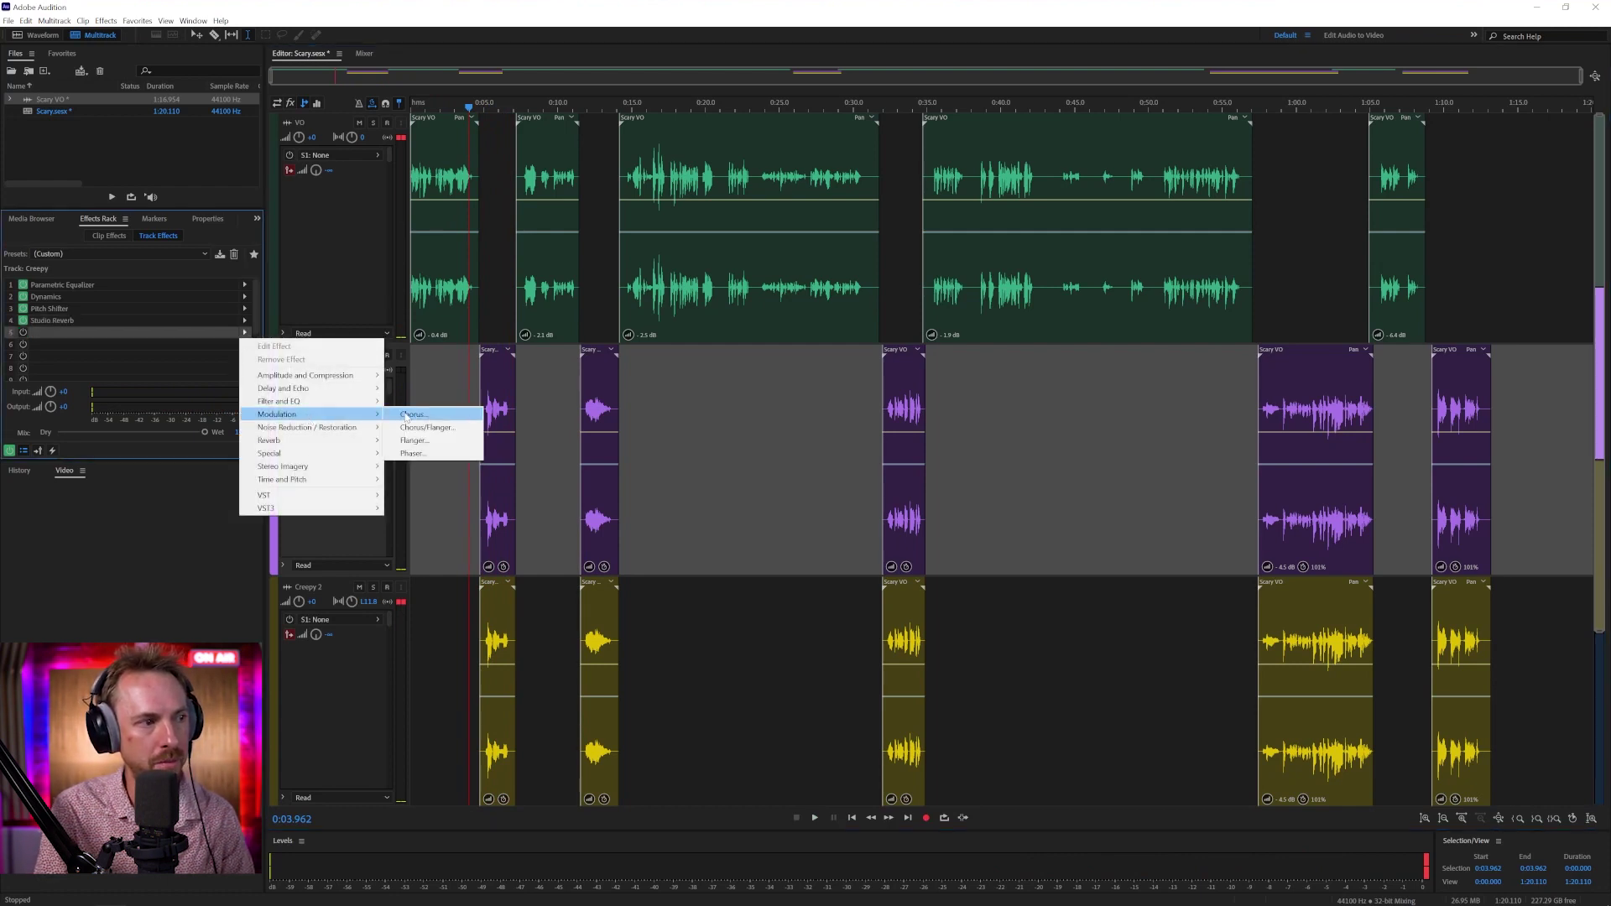
left_click(406, 414)
left_click(675, 349)
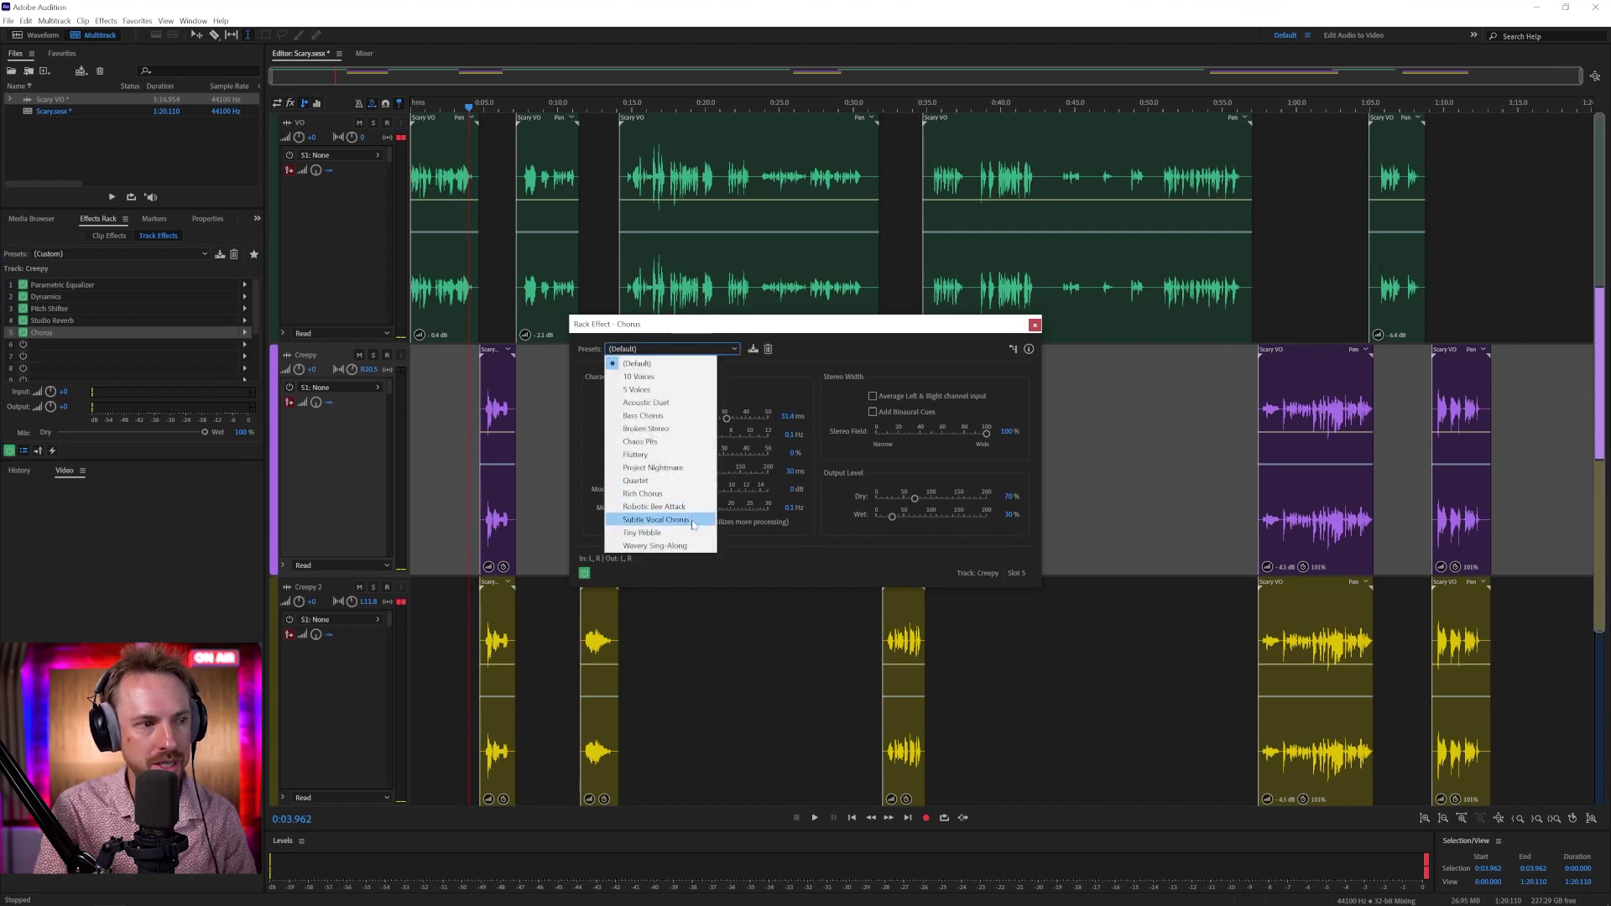
left_click(698, 468)
key("space")
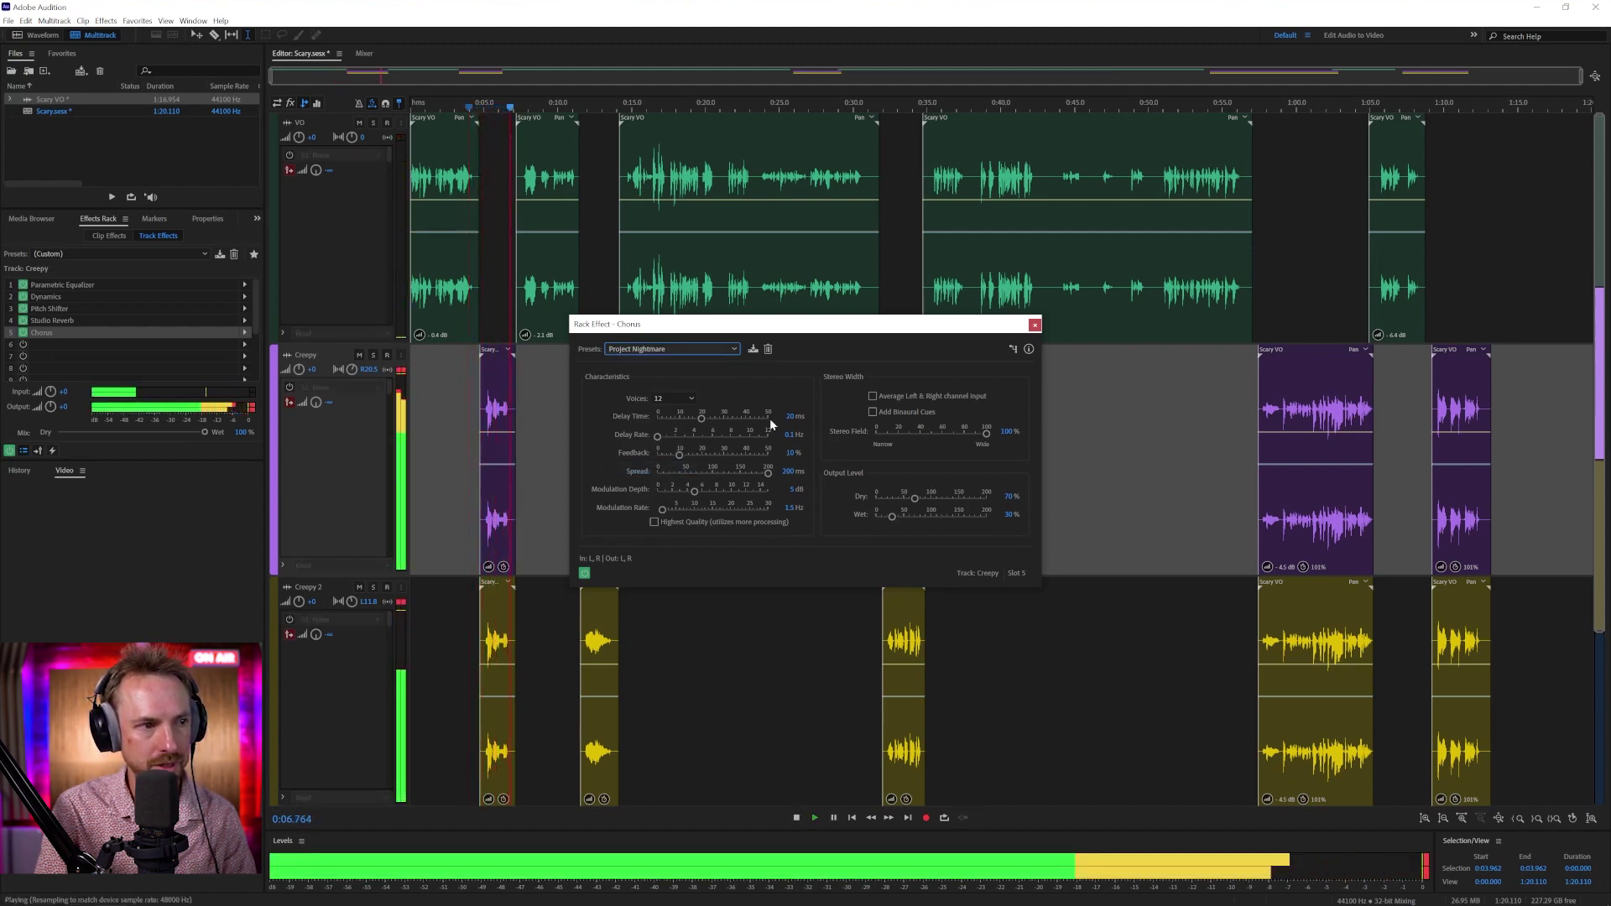
- Close the Chorus window, then add a MegaPlexzor-preset Phaser to Creepy 2's fourth slot and preview it
key("space")
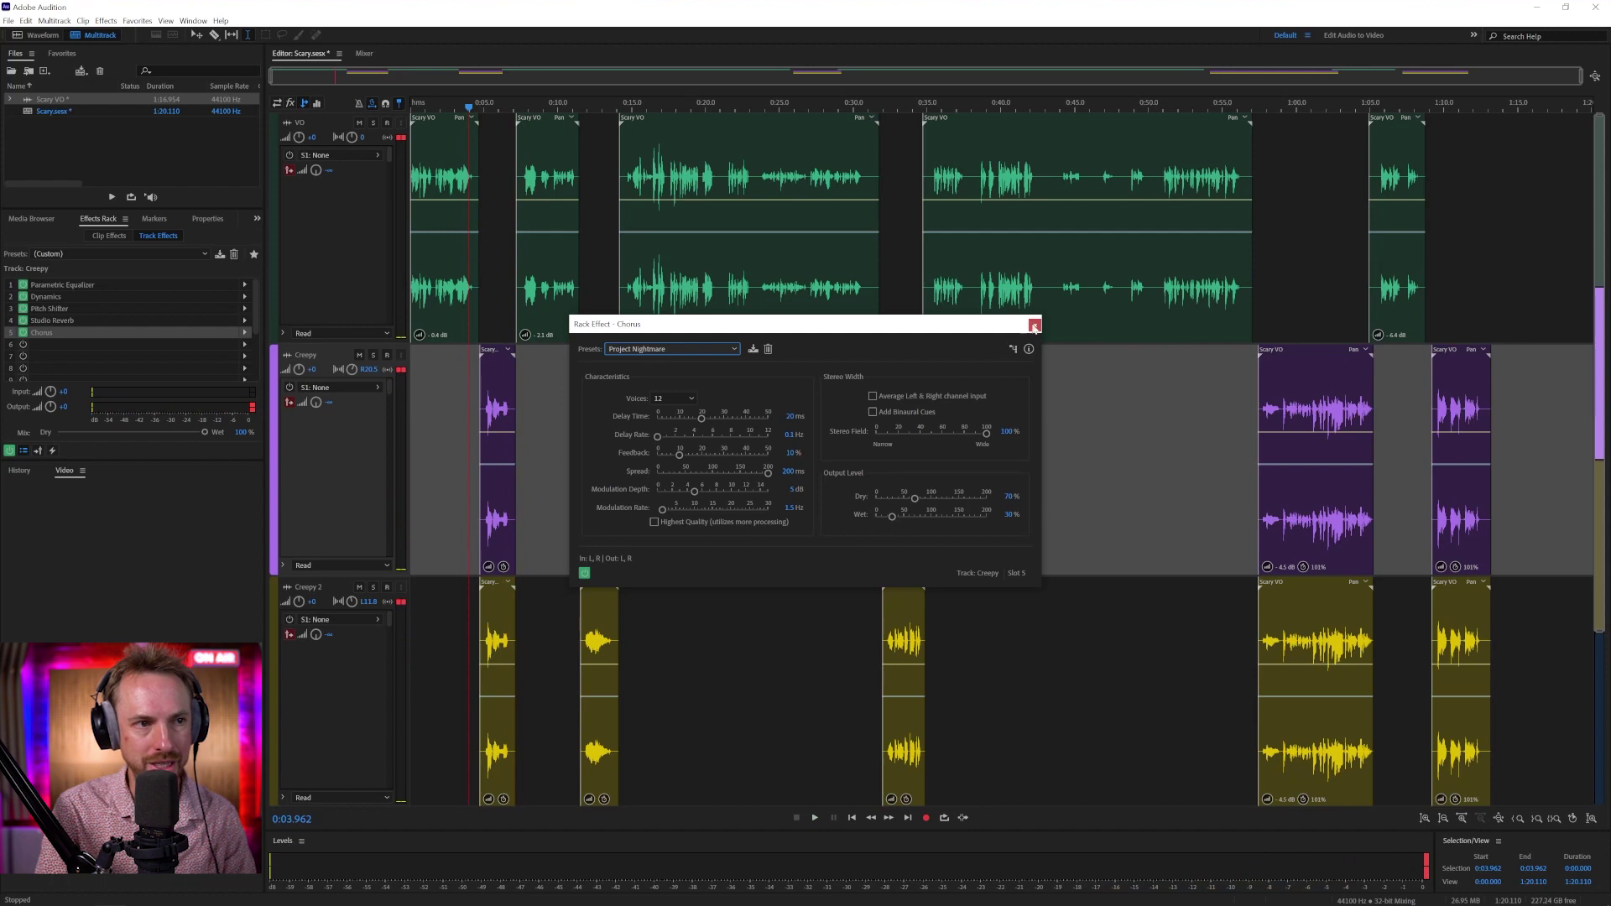
left_click(1034, 325)
left_click(464, 632)
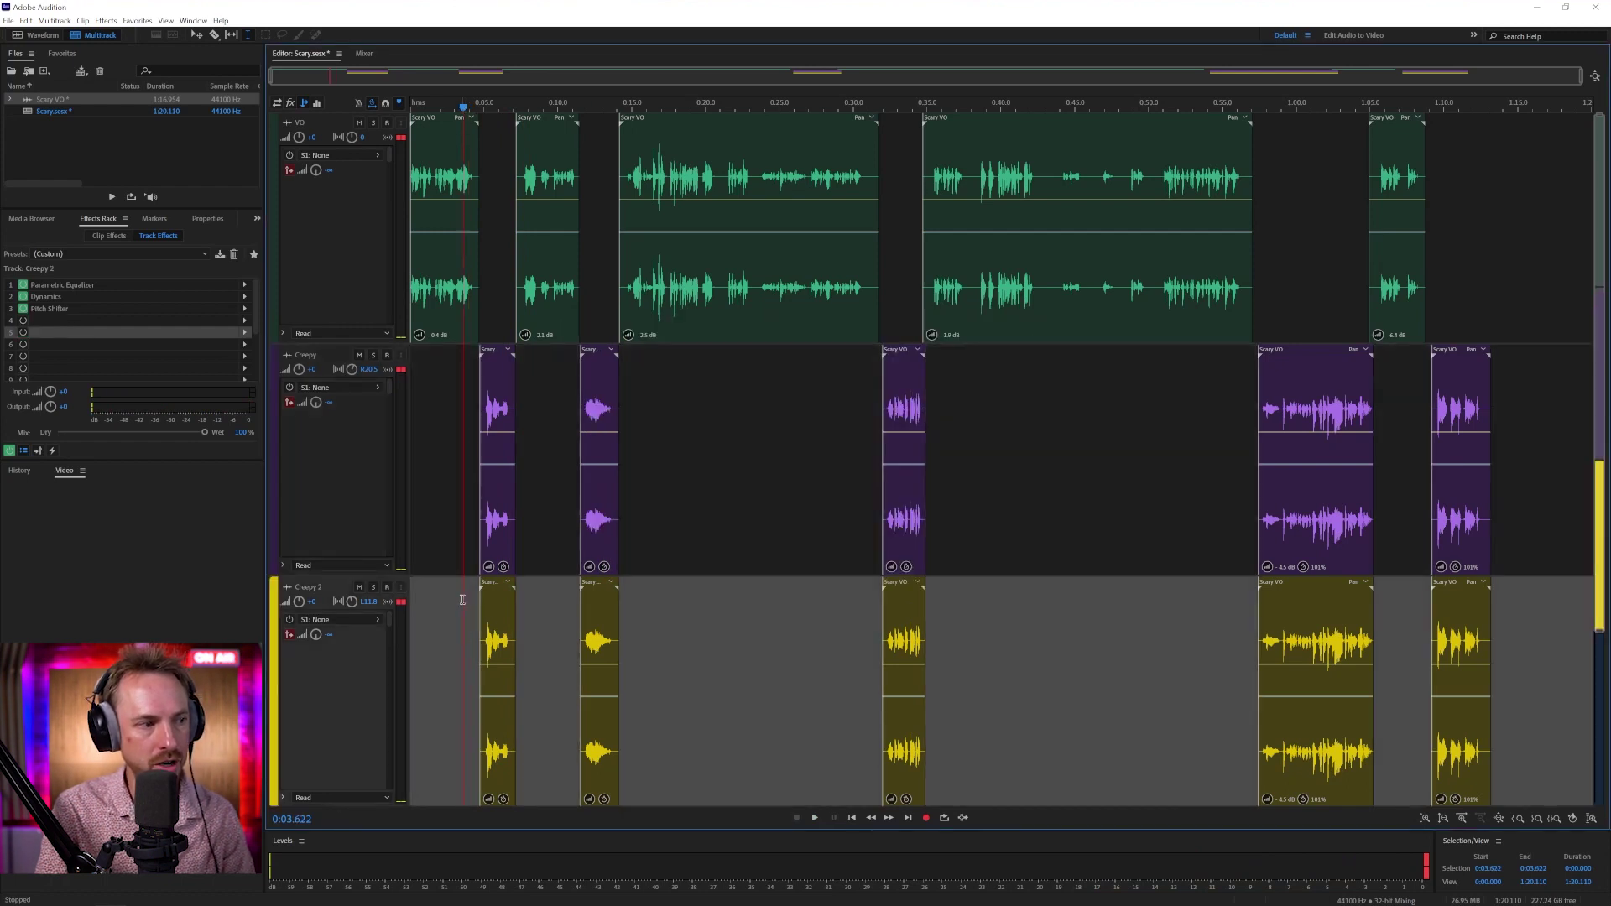
left_click(244, 322)
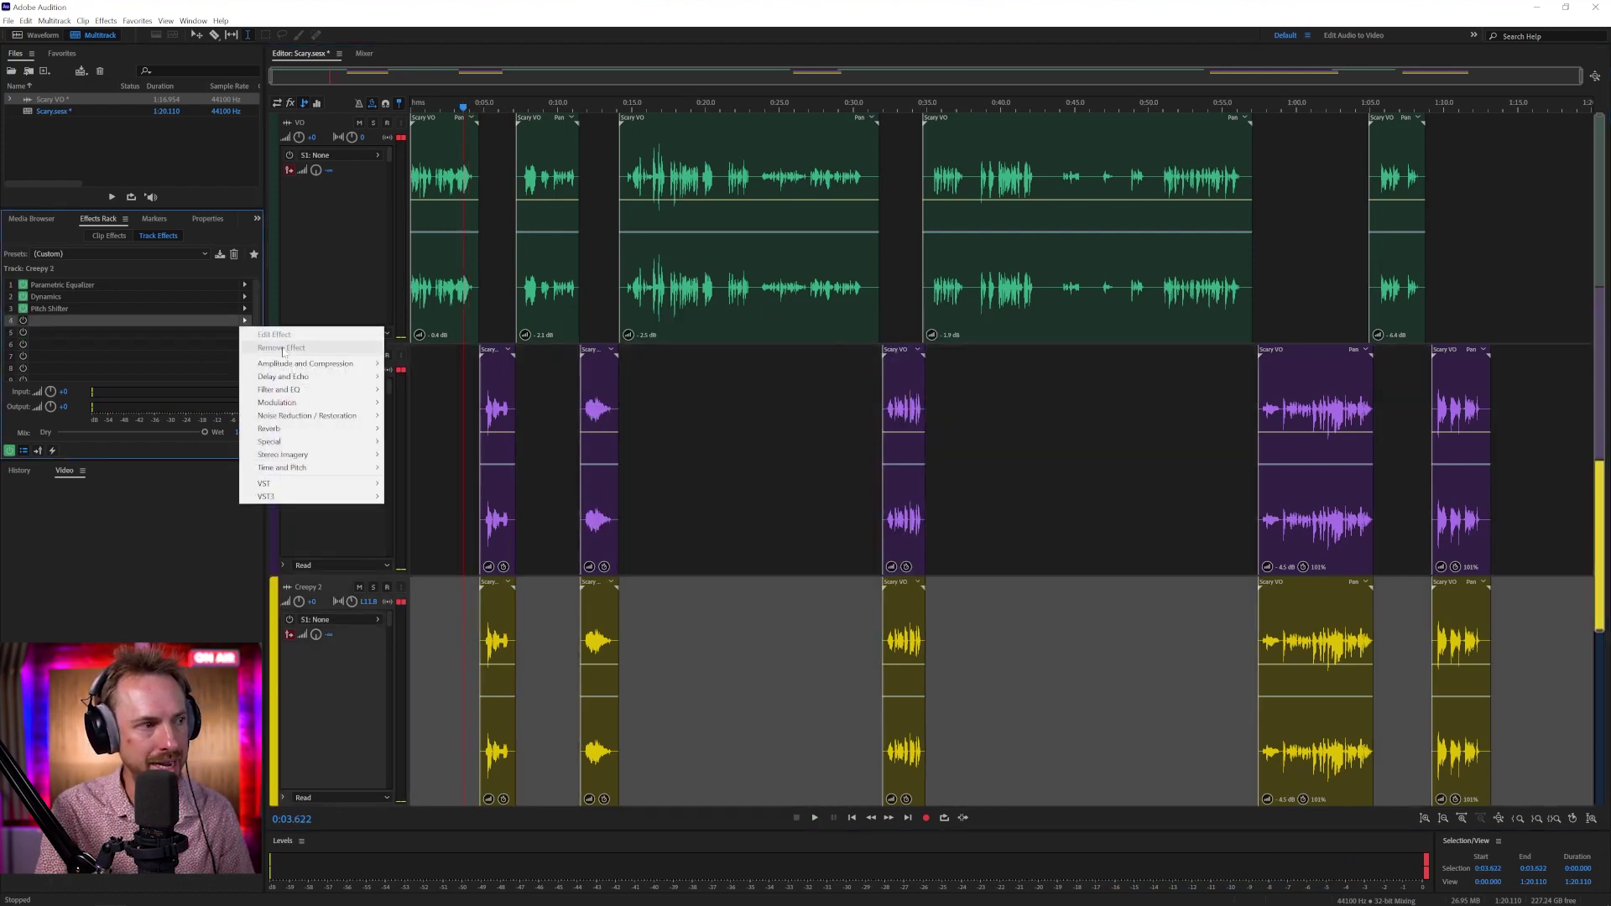
mouse_move(353, 402)
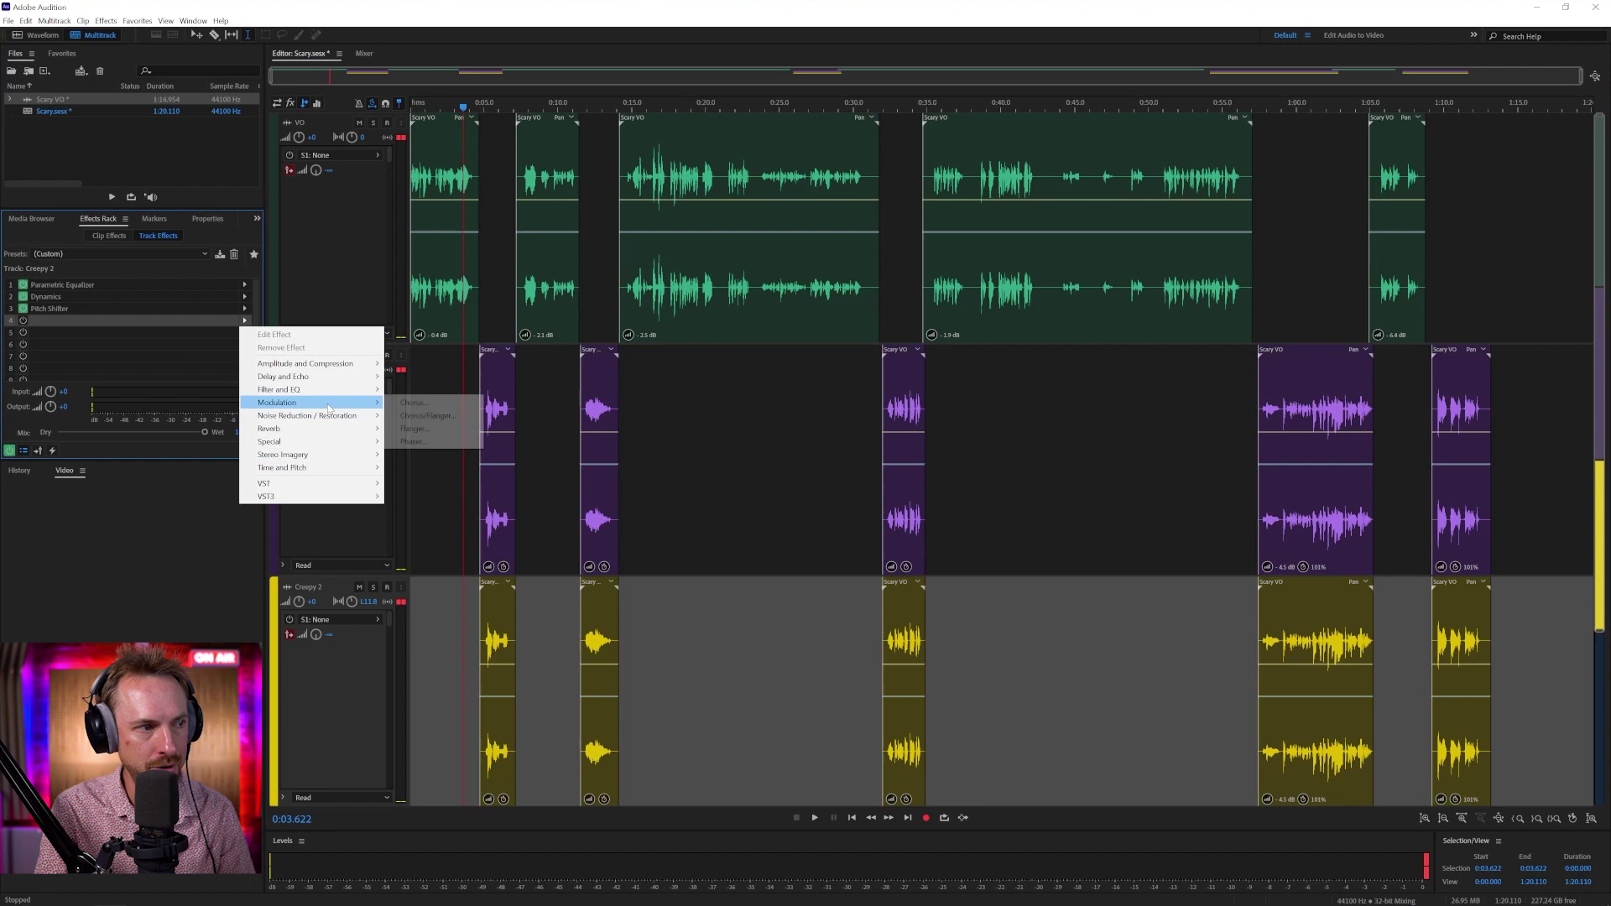
left_click(427, 442)
left_click(768, 339)
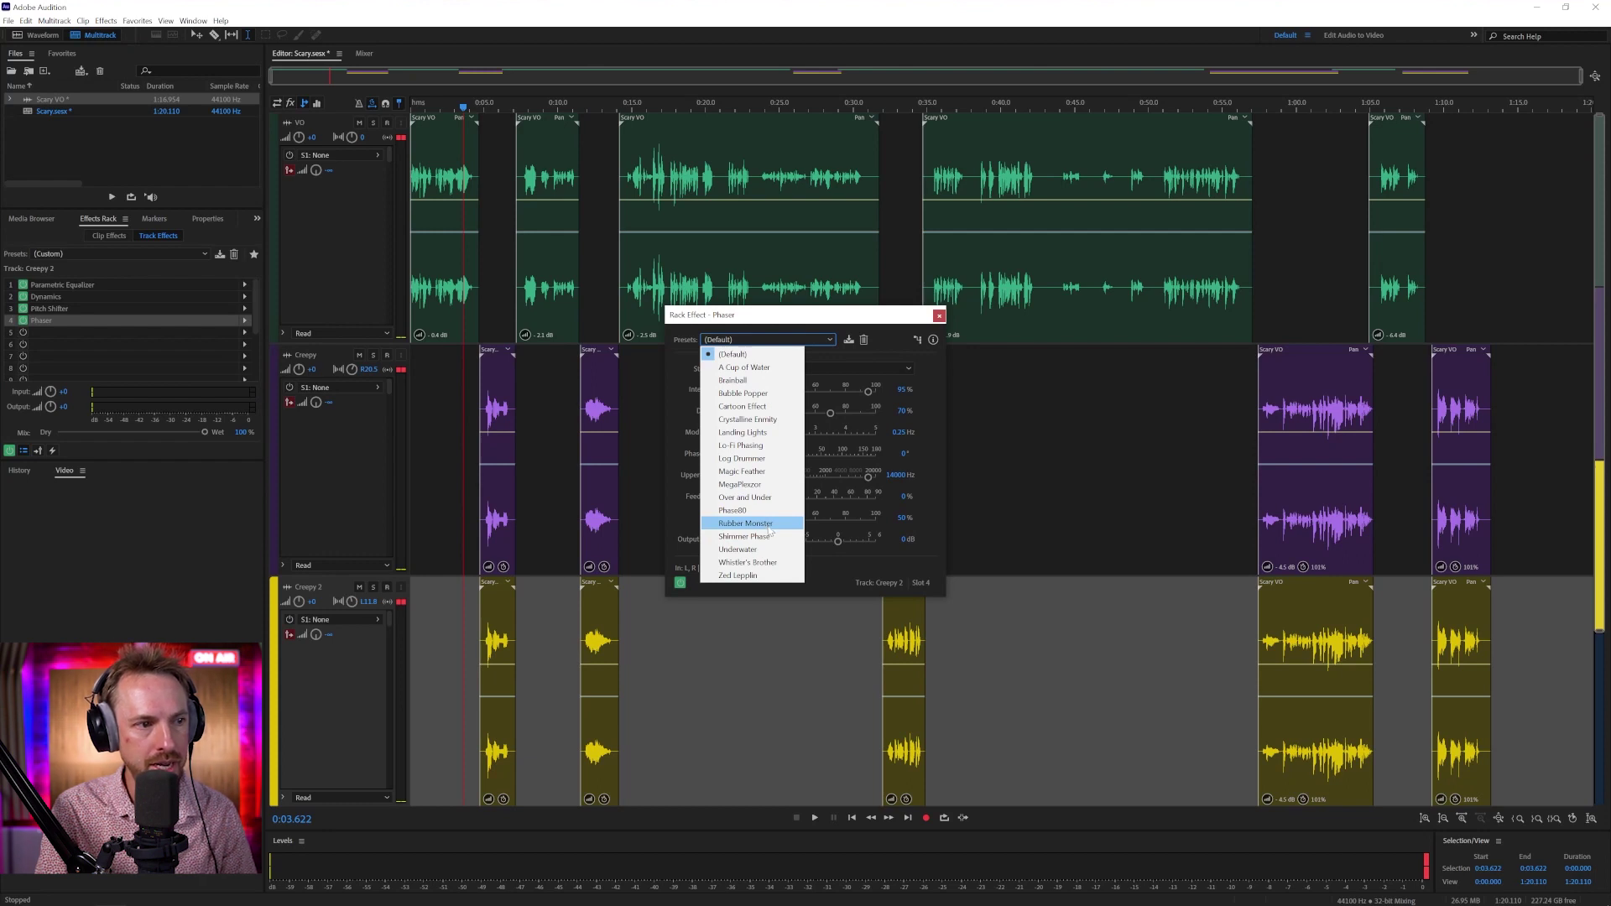
left_click(740, 484)
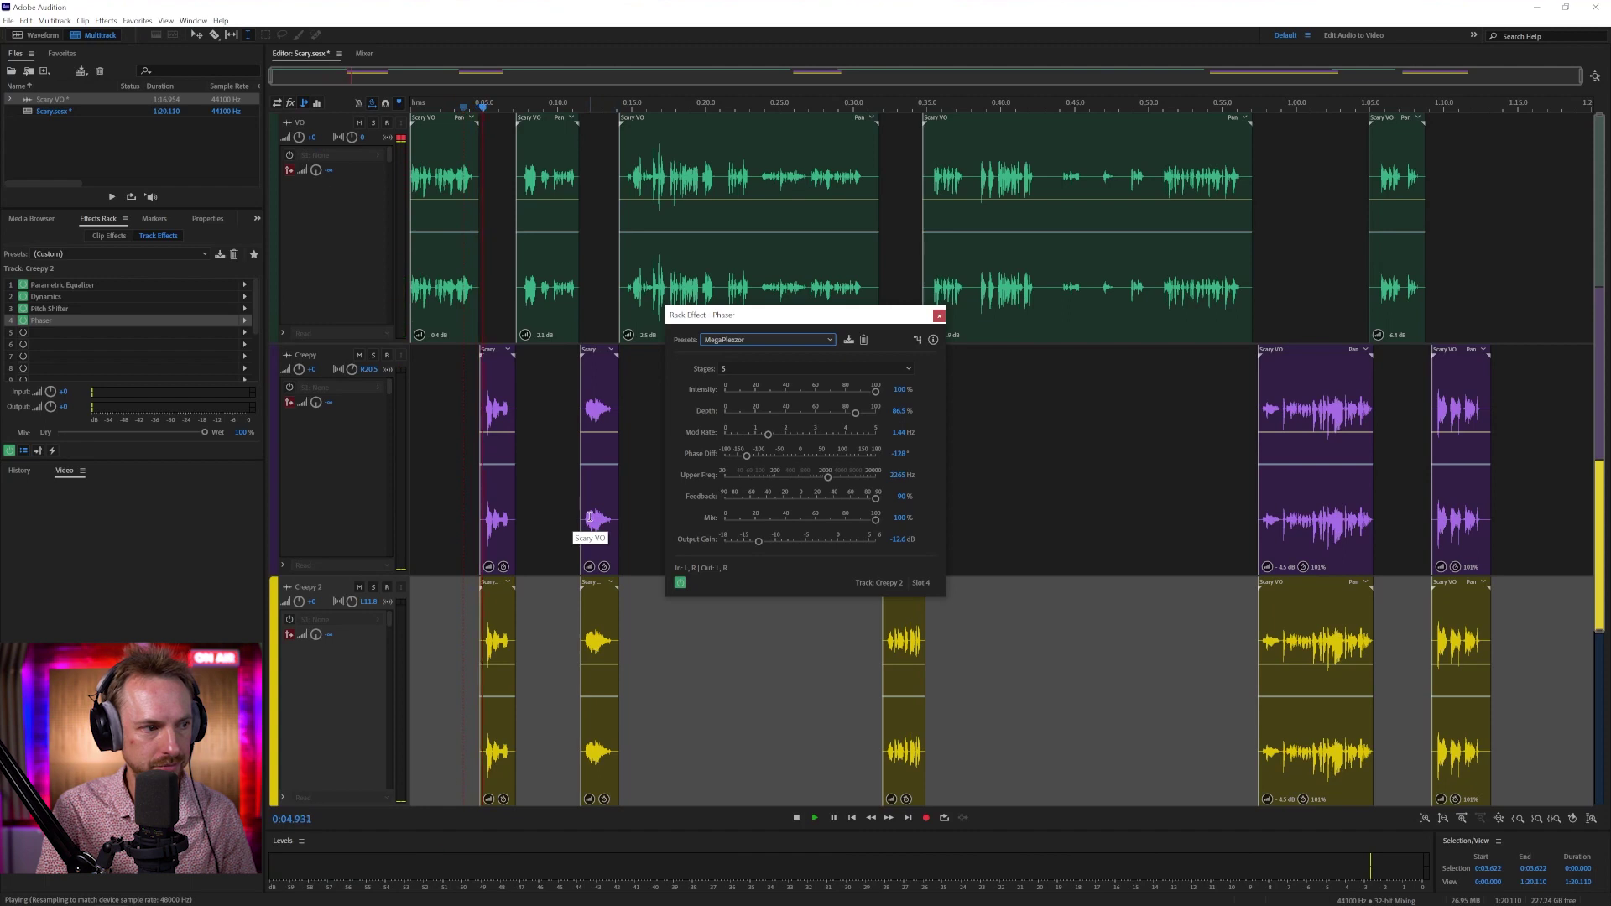
key("space")
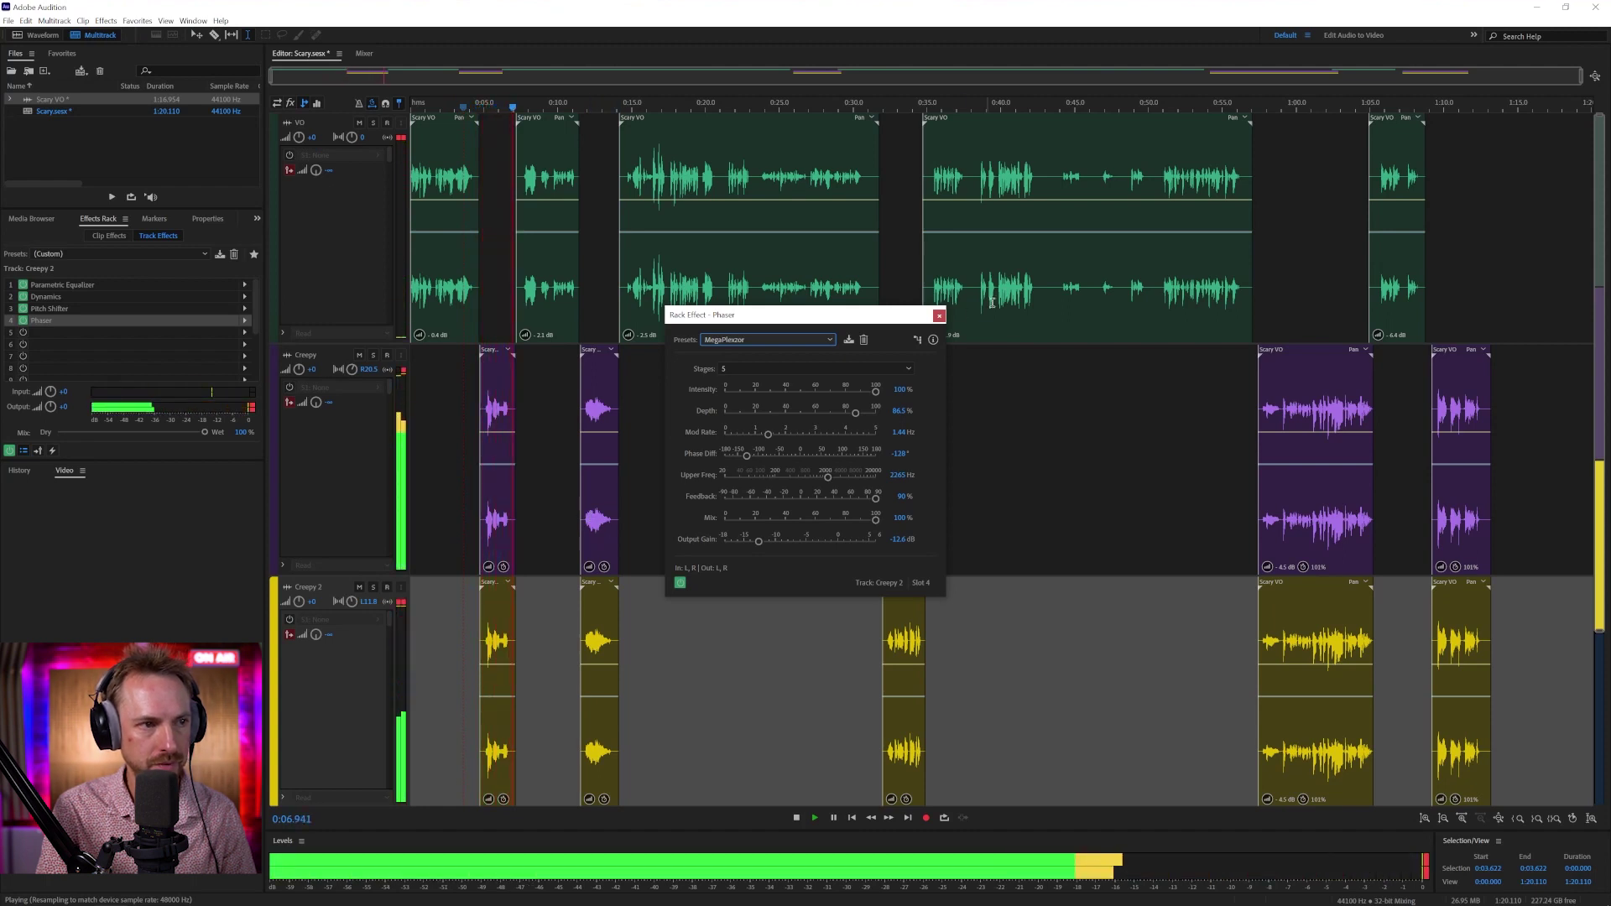
left_click(940, 316)
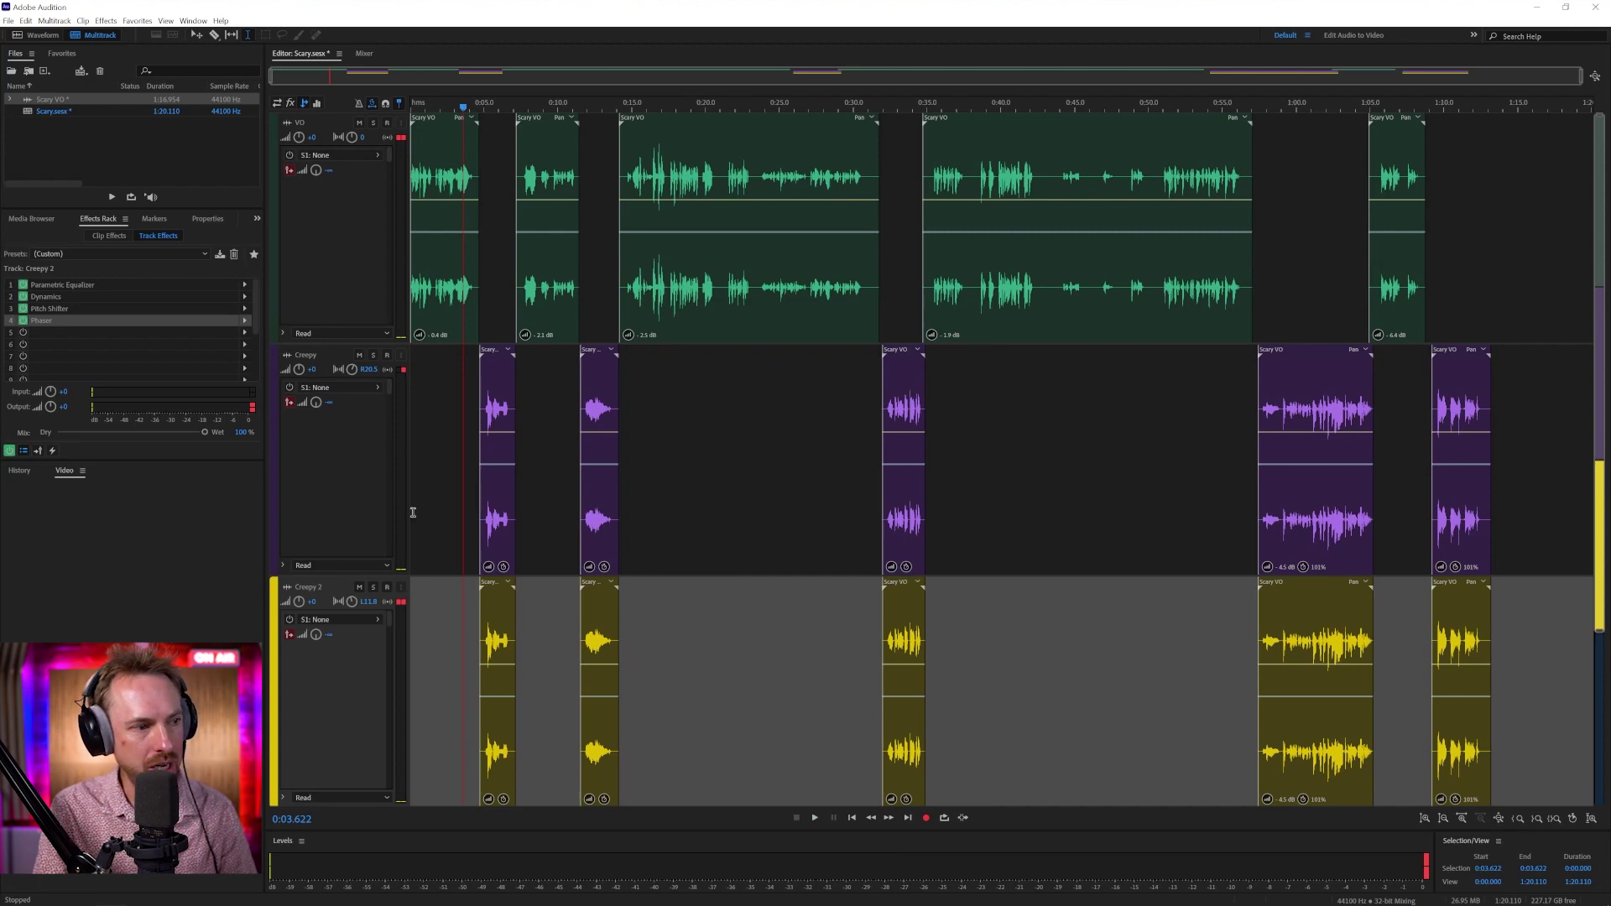
- Lower Creepy 2's Pitch Shifter to -7 semitones (ratio 0.6674)
left_click(460, 640)
double_click(82, 307)
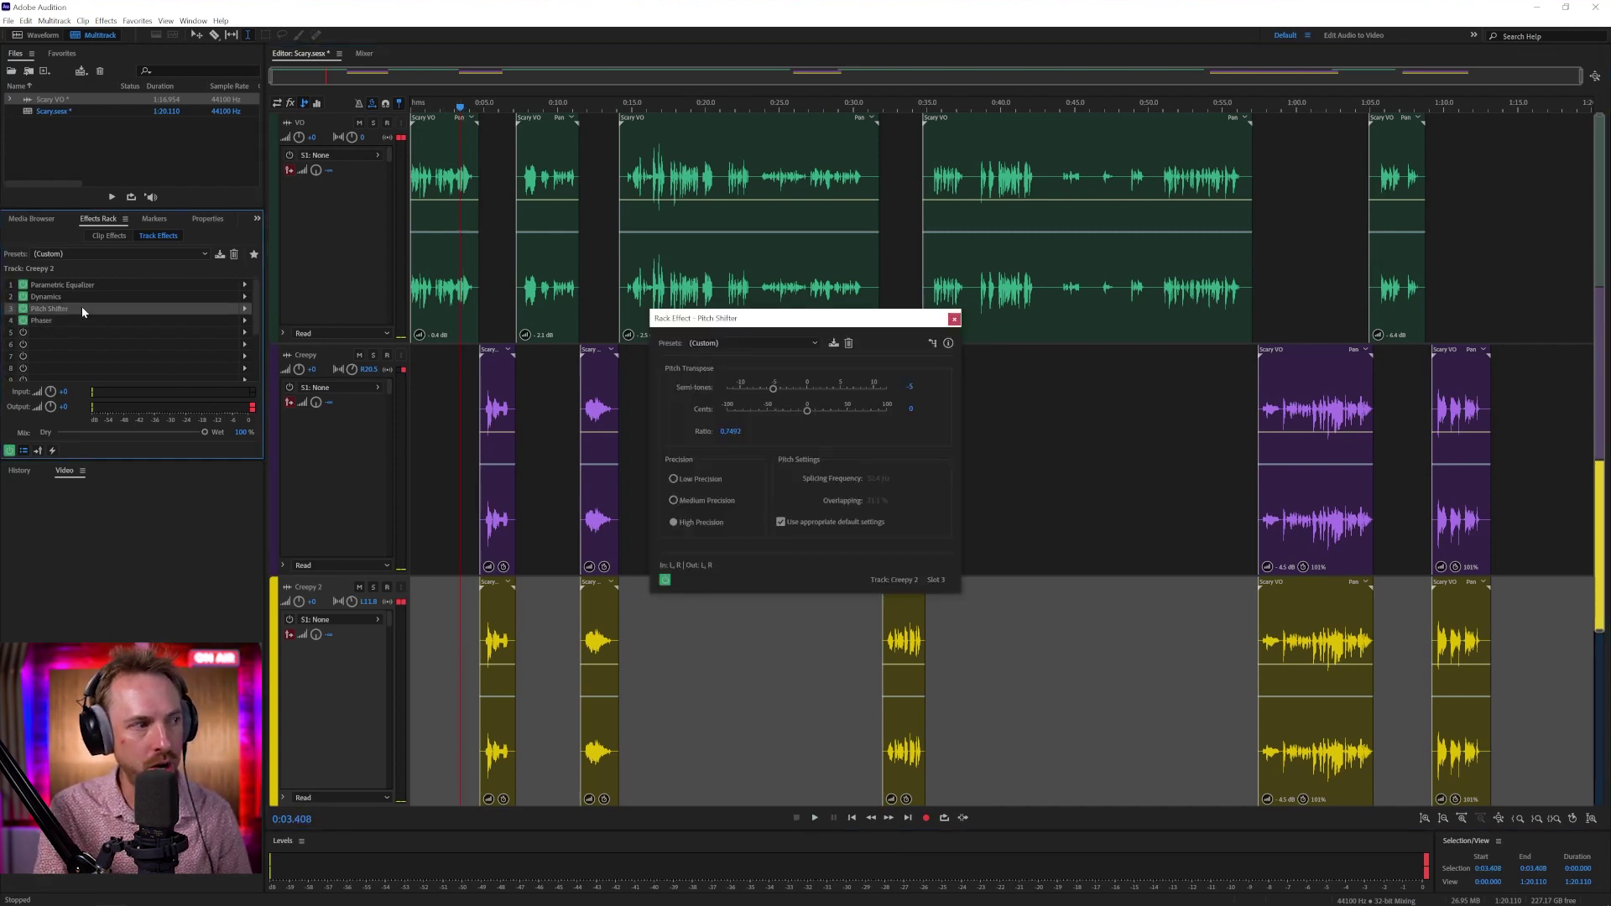
left_click(759, 388)
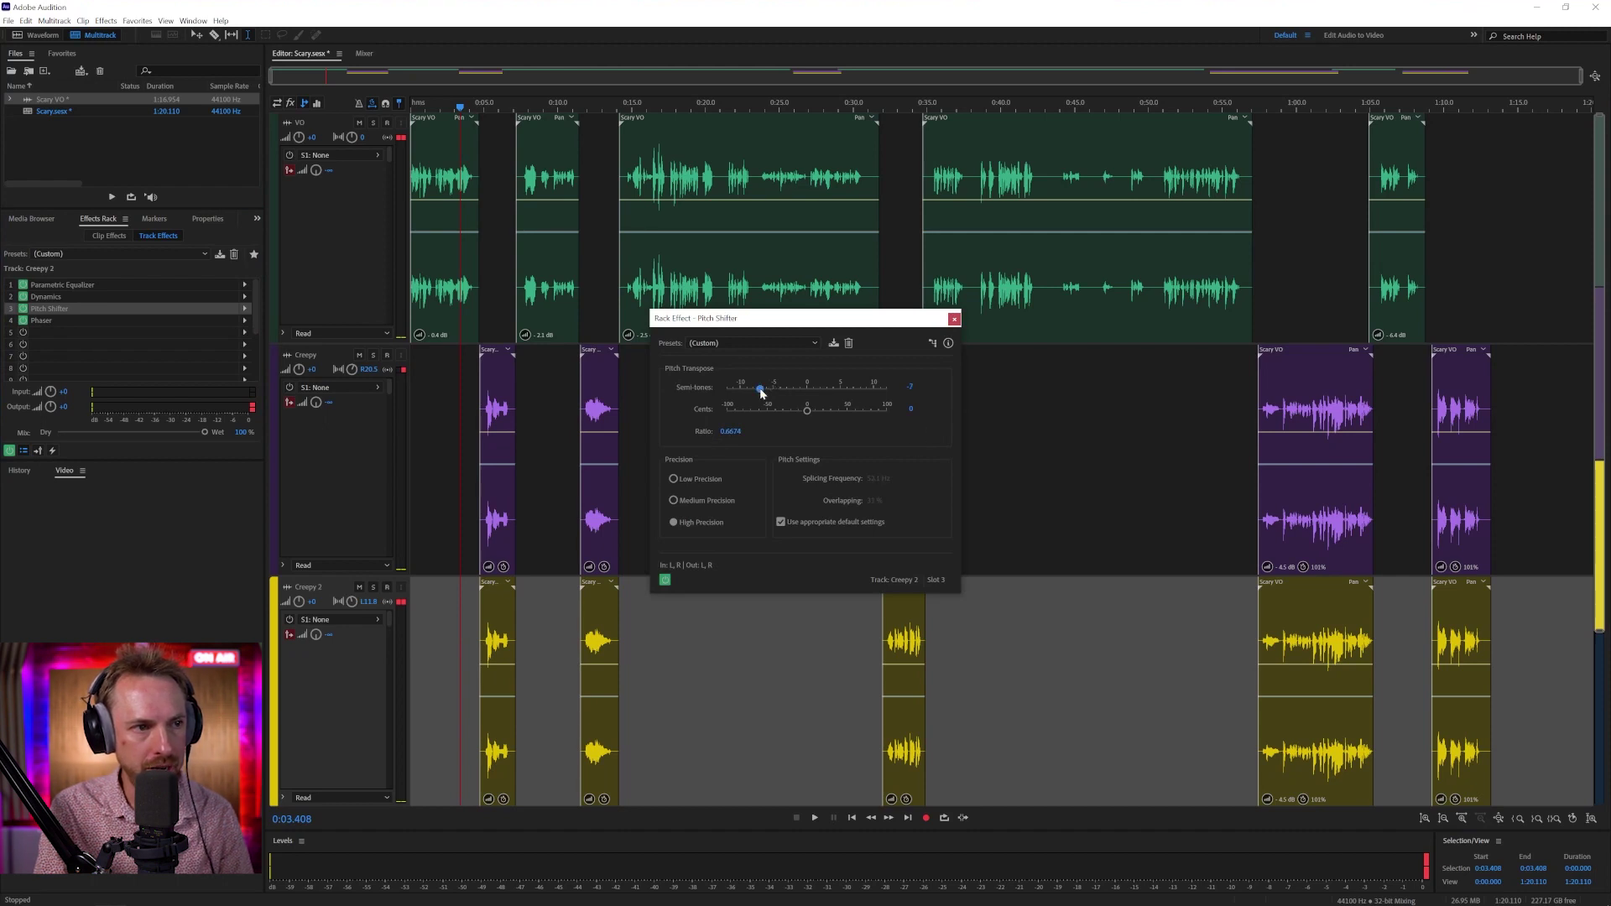
- Preview the Creepy track's Pitch Shifter at -8 semitones, then close its window
left_click(470, 469)
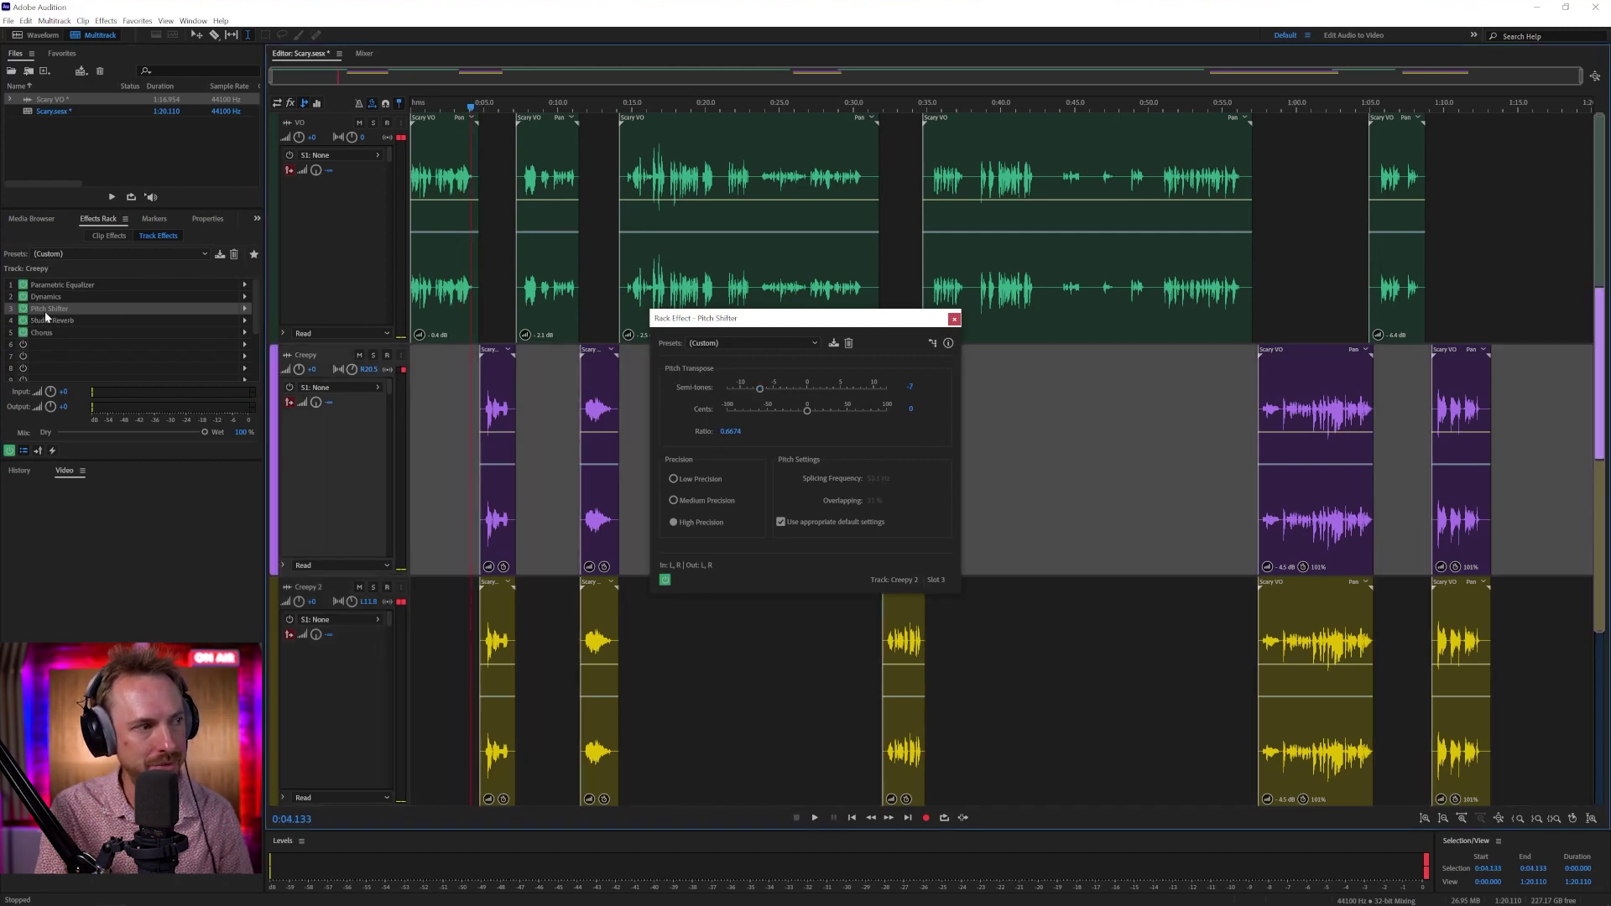
double_click(52, 304)
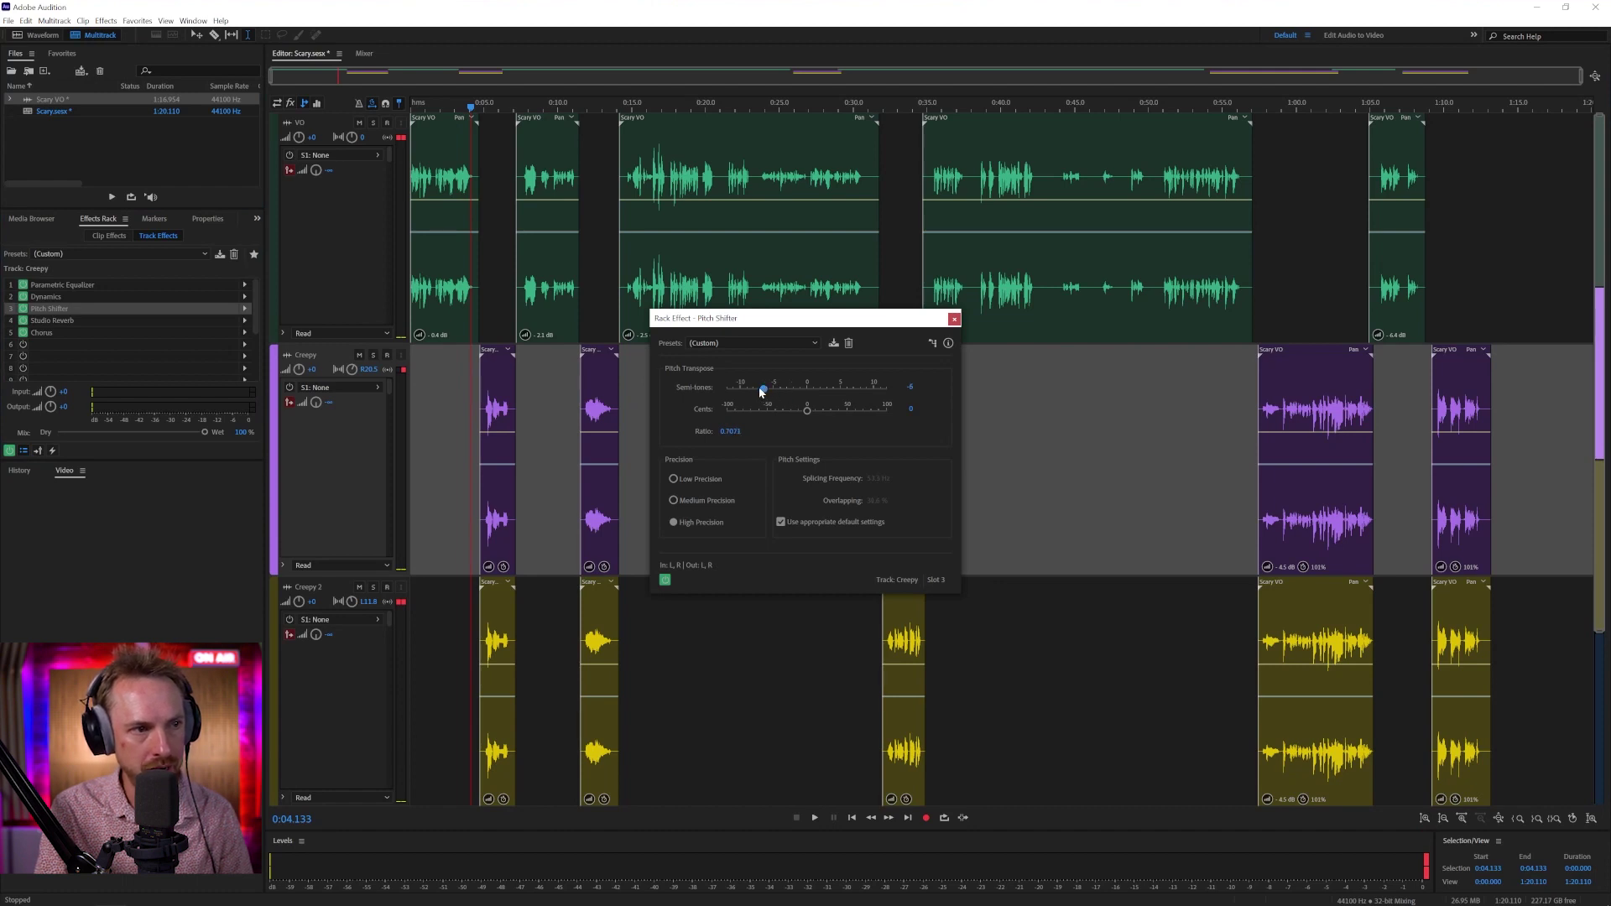
key("space")
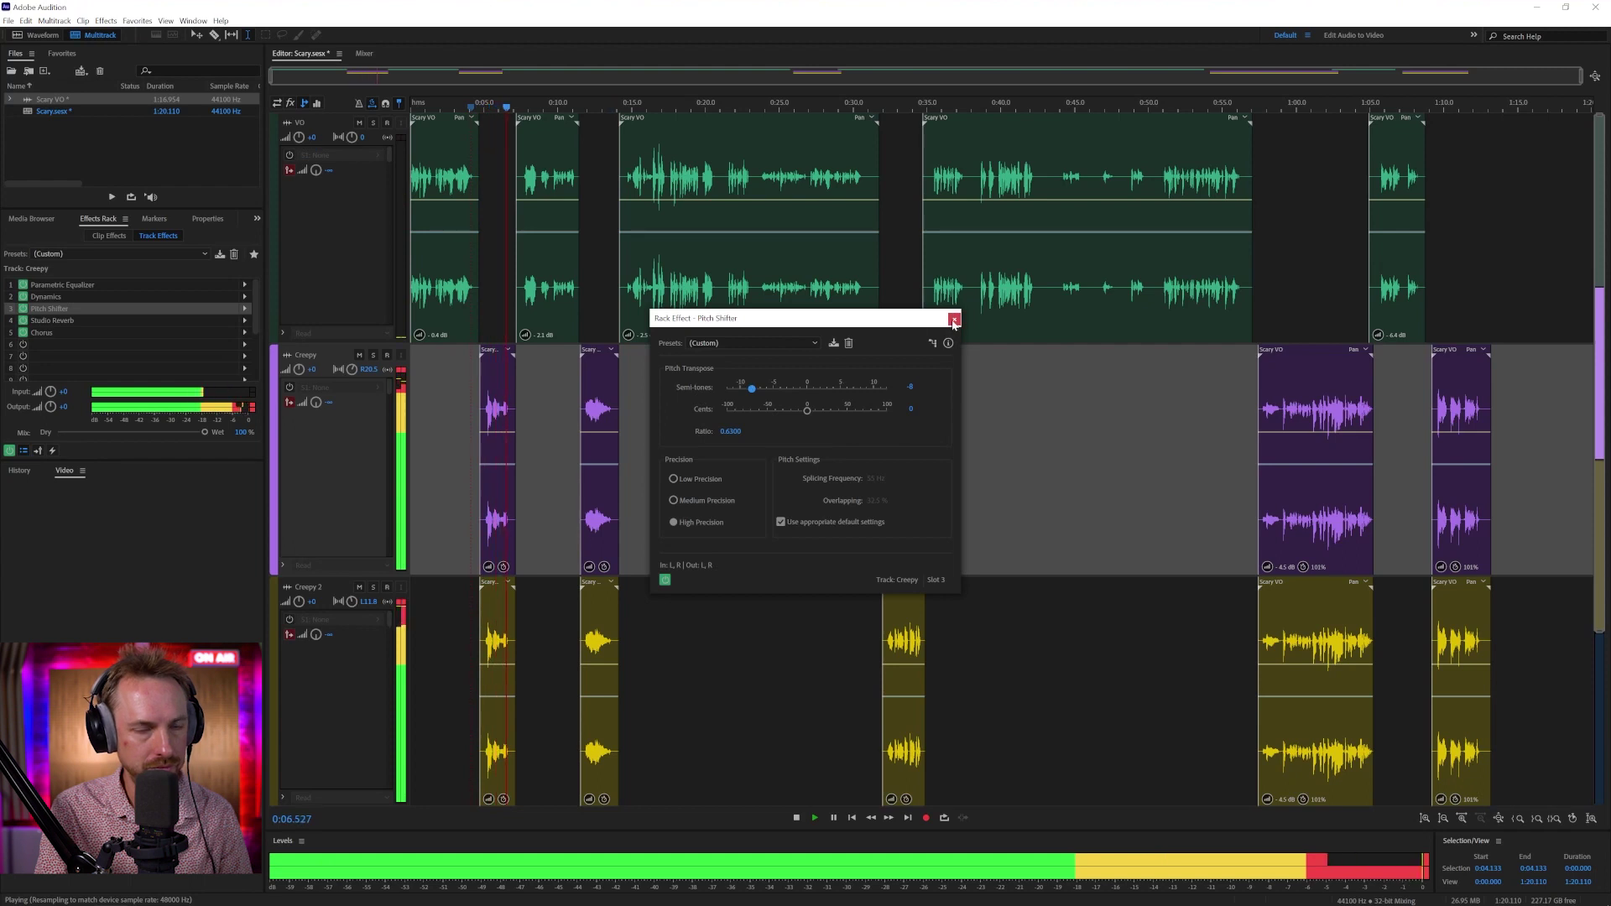
key("space")
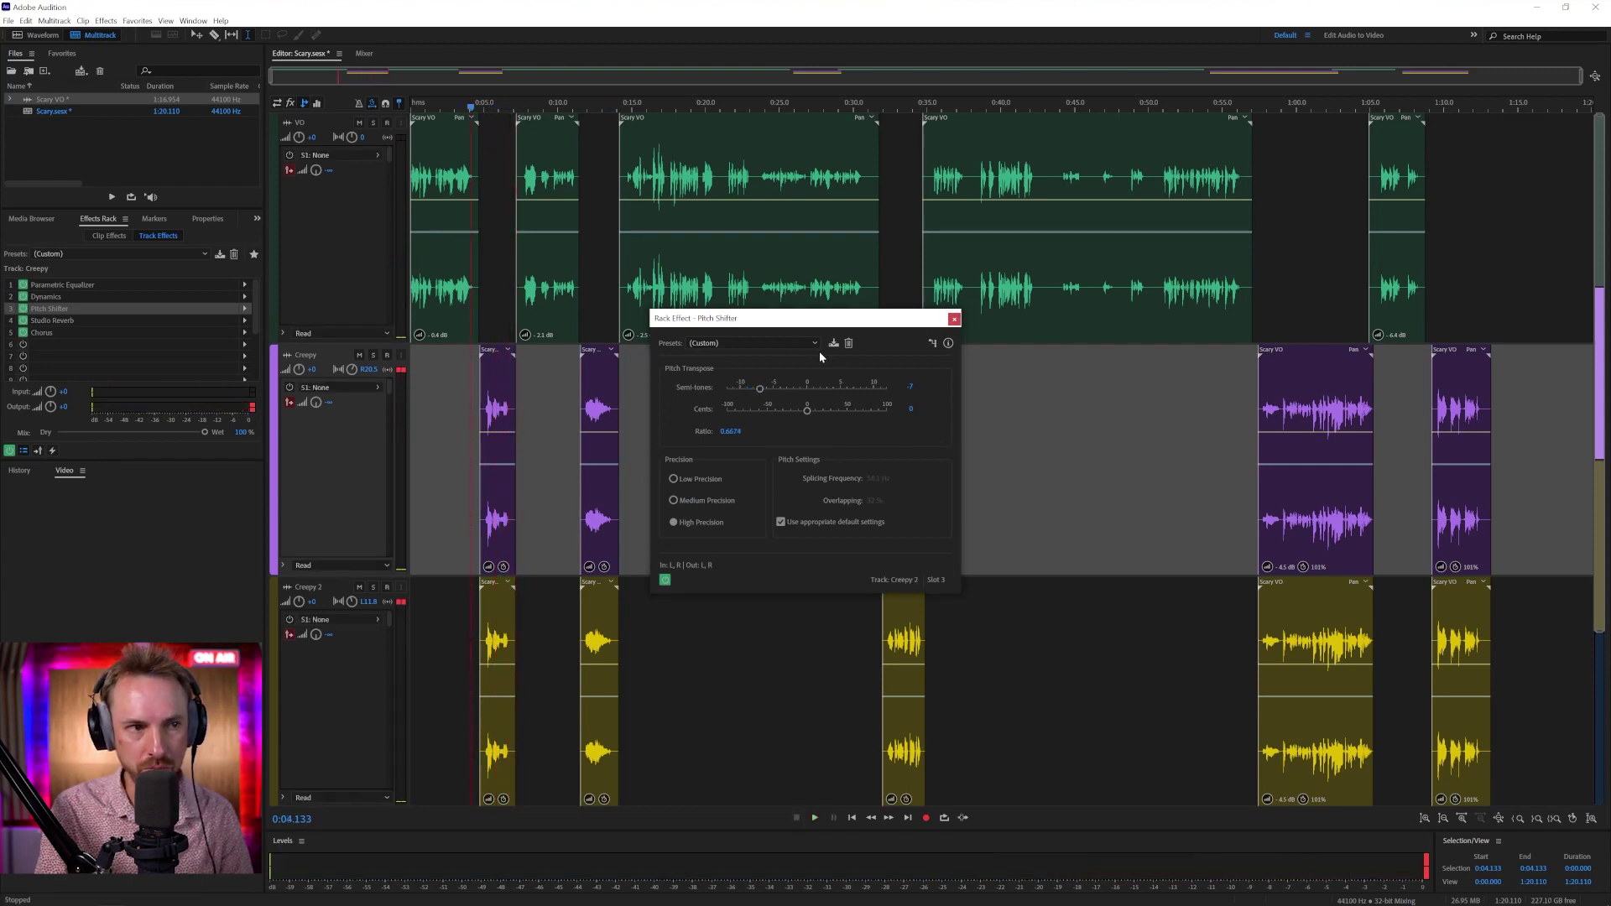
left_click(954, 320)
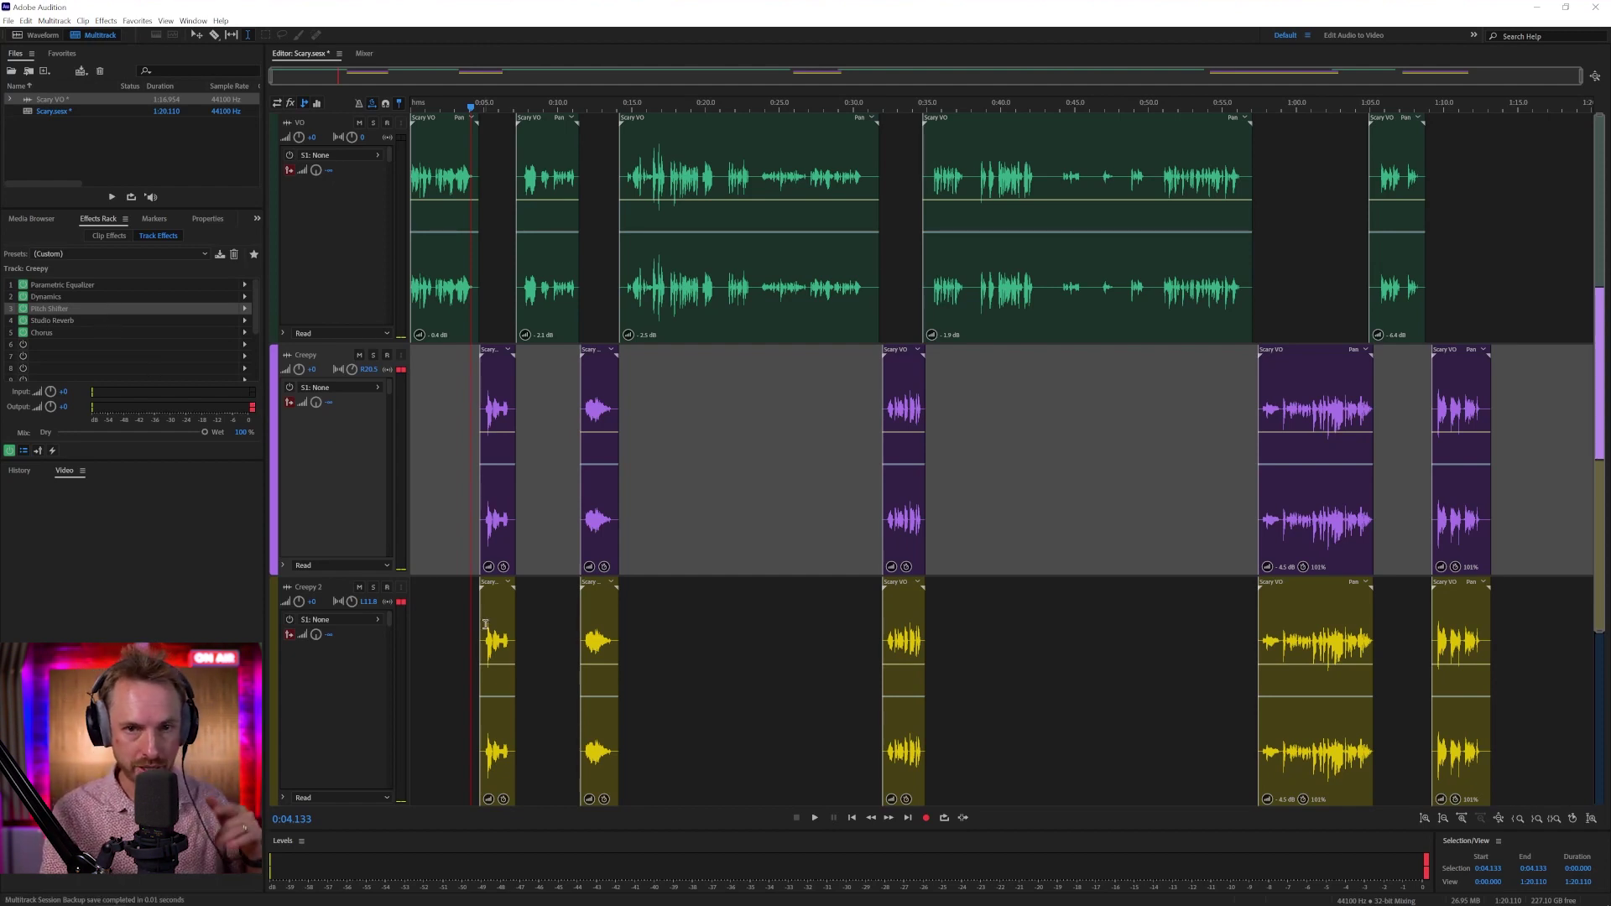
double_click(81, 310)
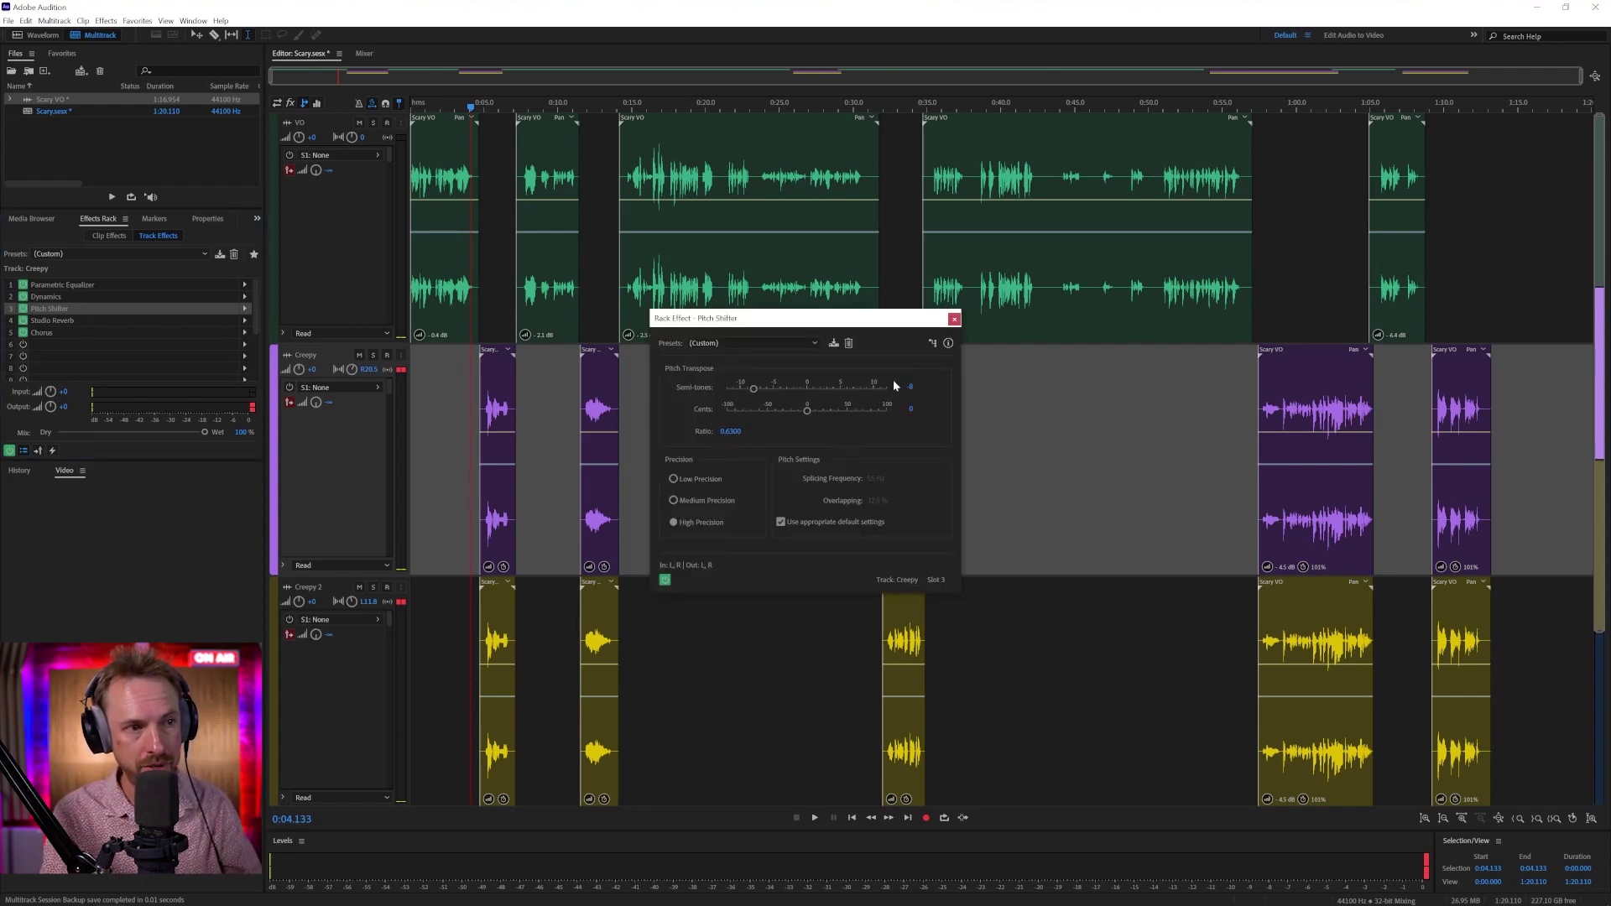
left_click(954, 319)
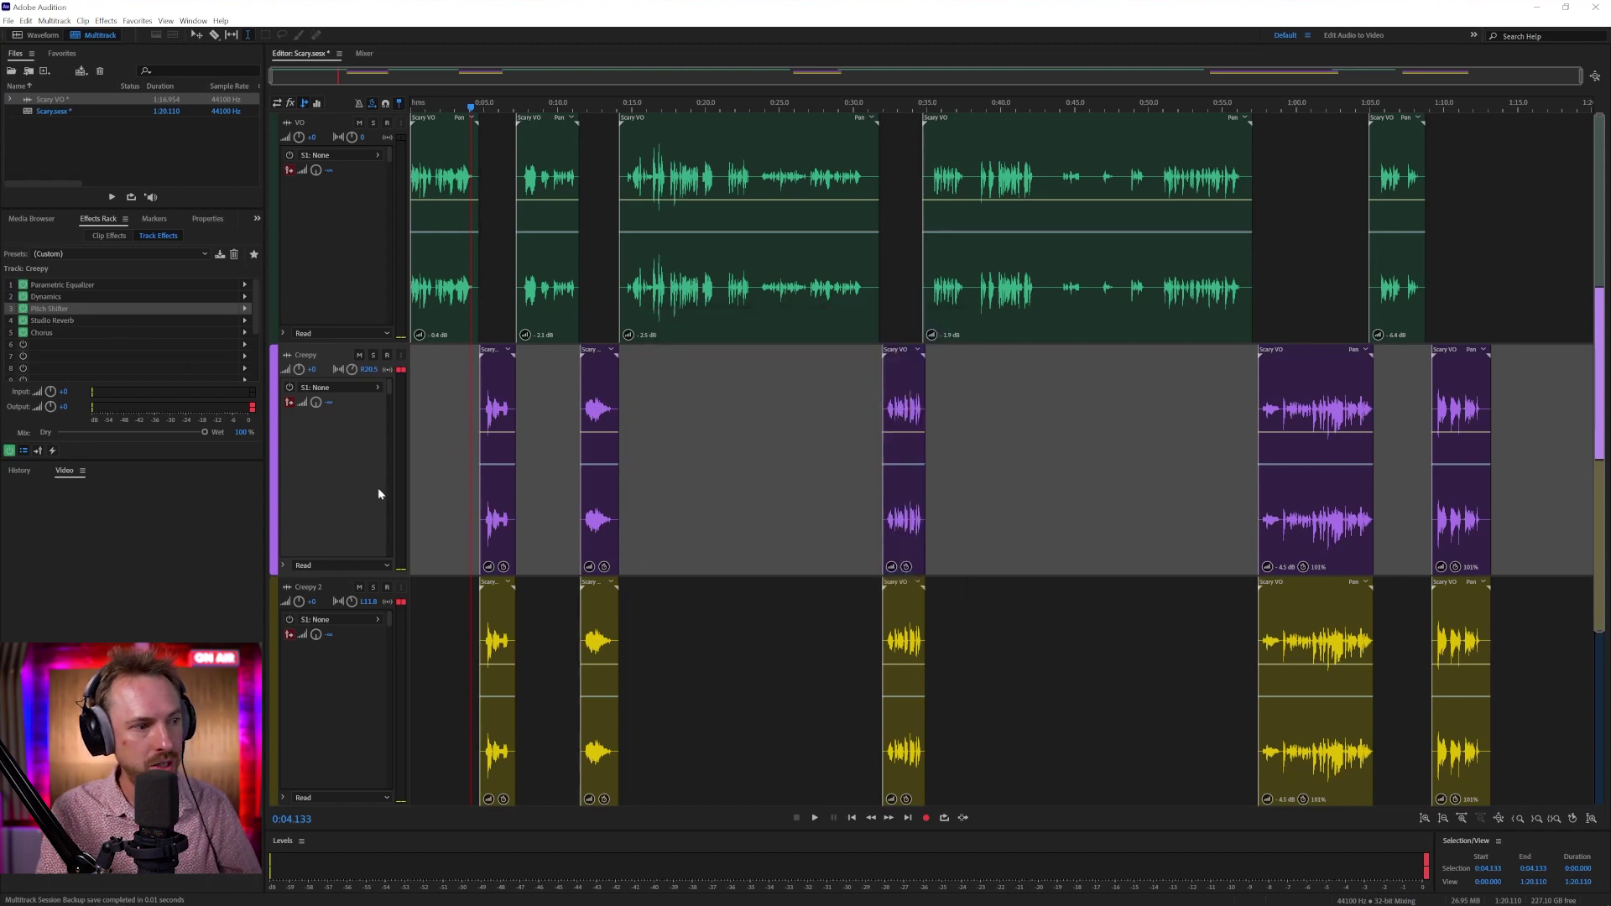
left_click(424, 604)
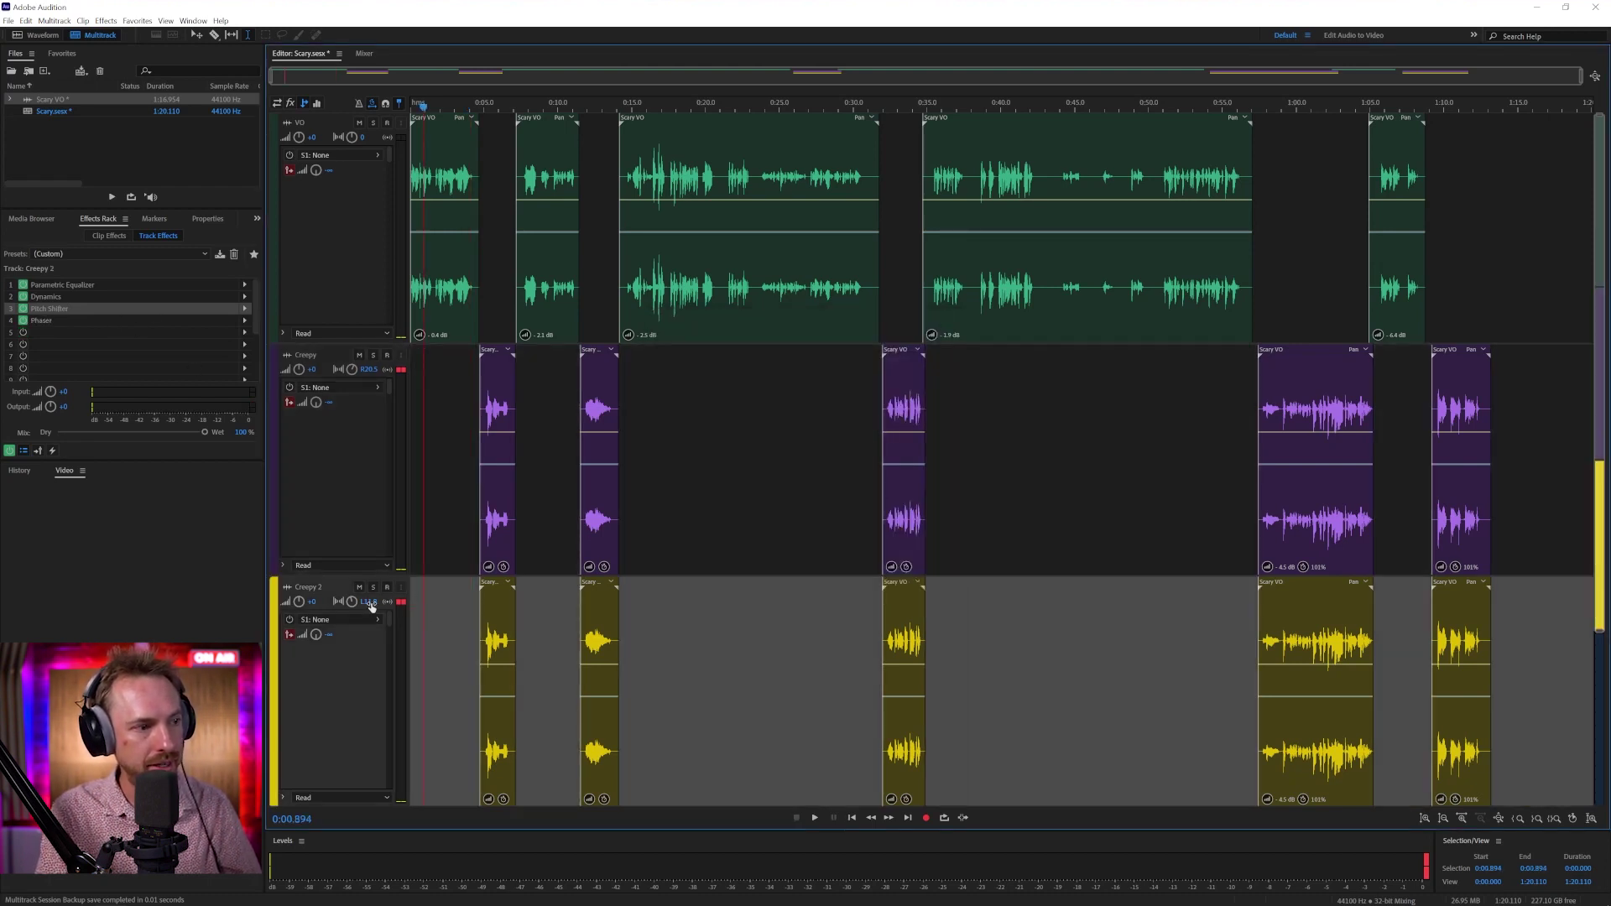
double_click(68, 309)
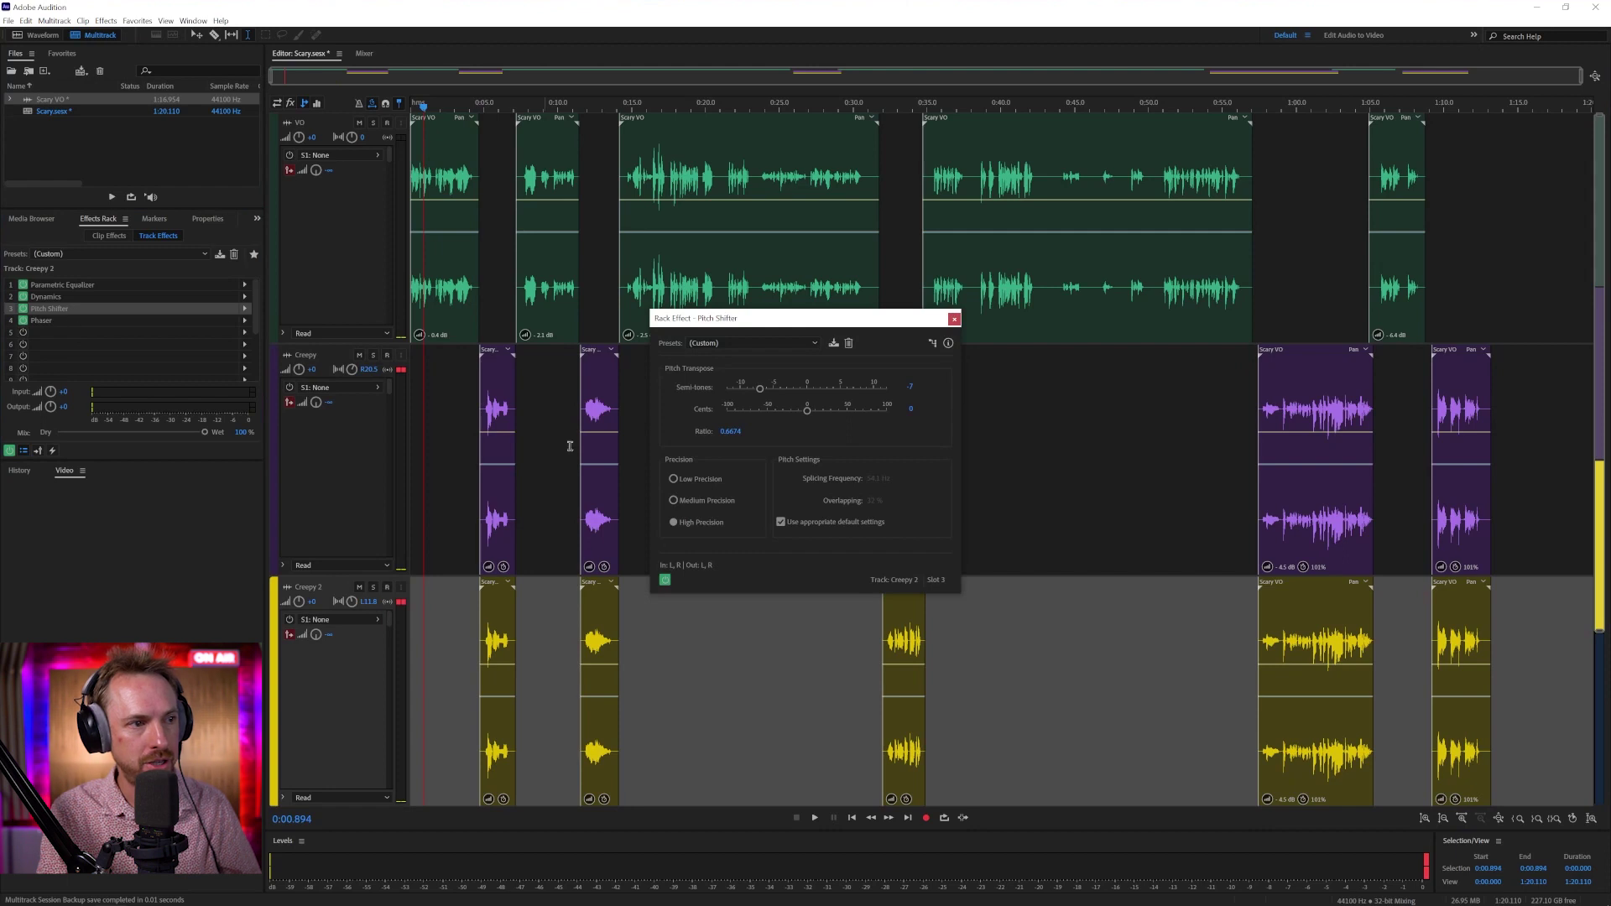
left_click(953, 320)
left_click(554, 467)
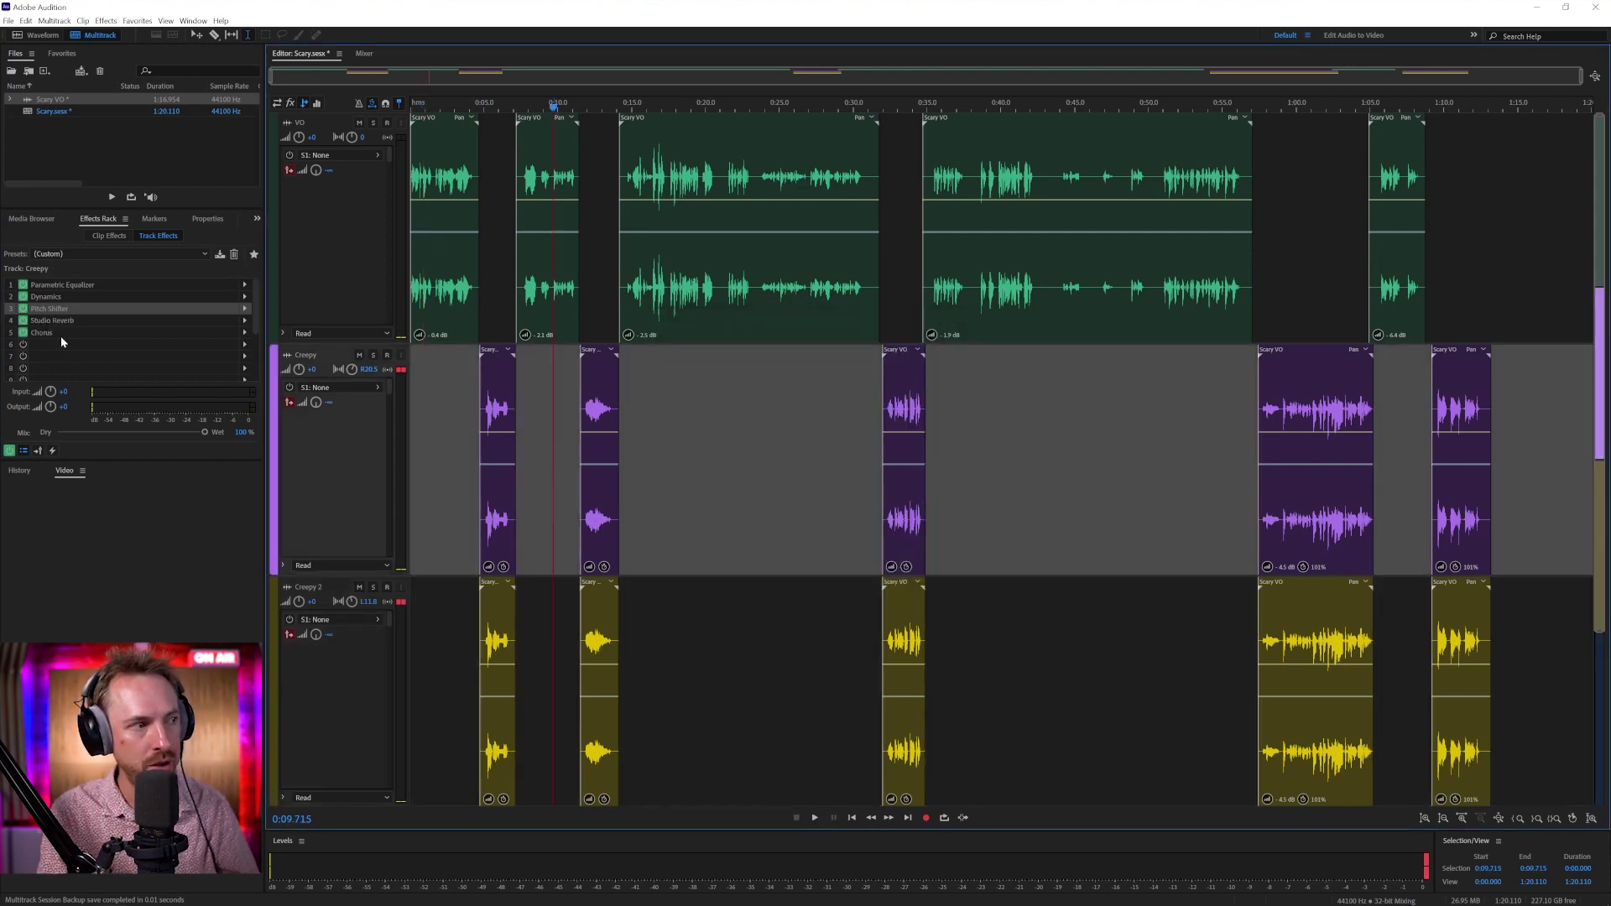
left_click(441, 628)
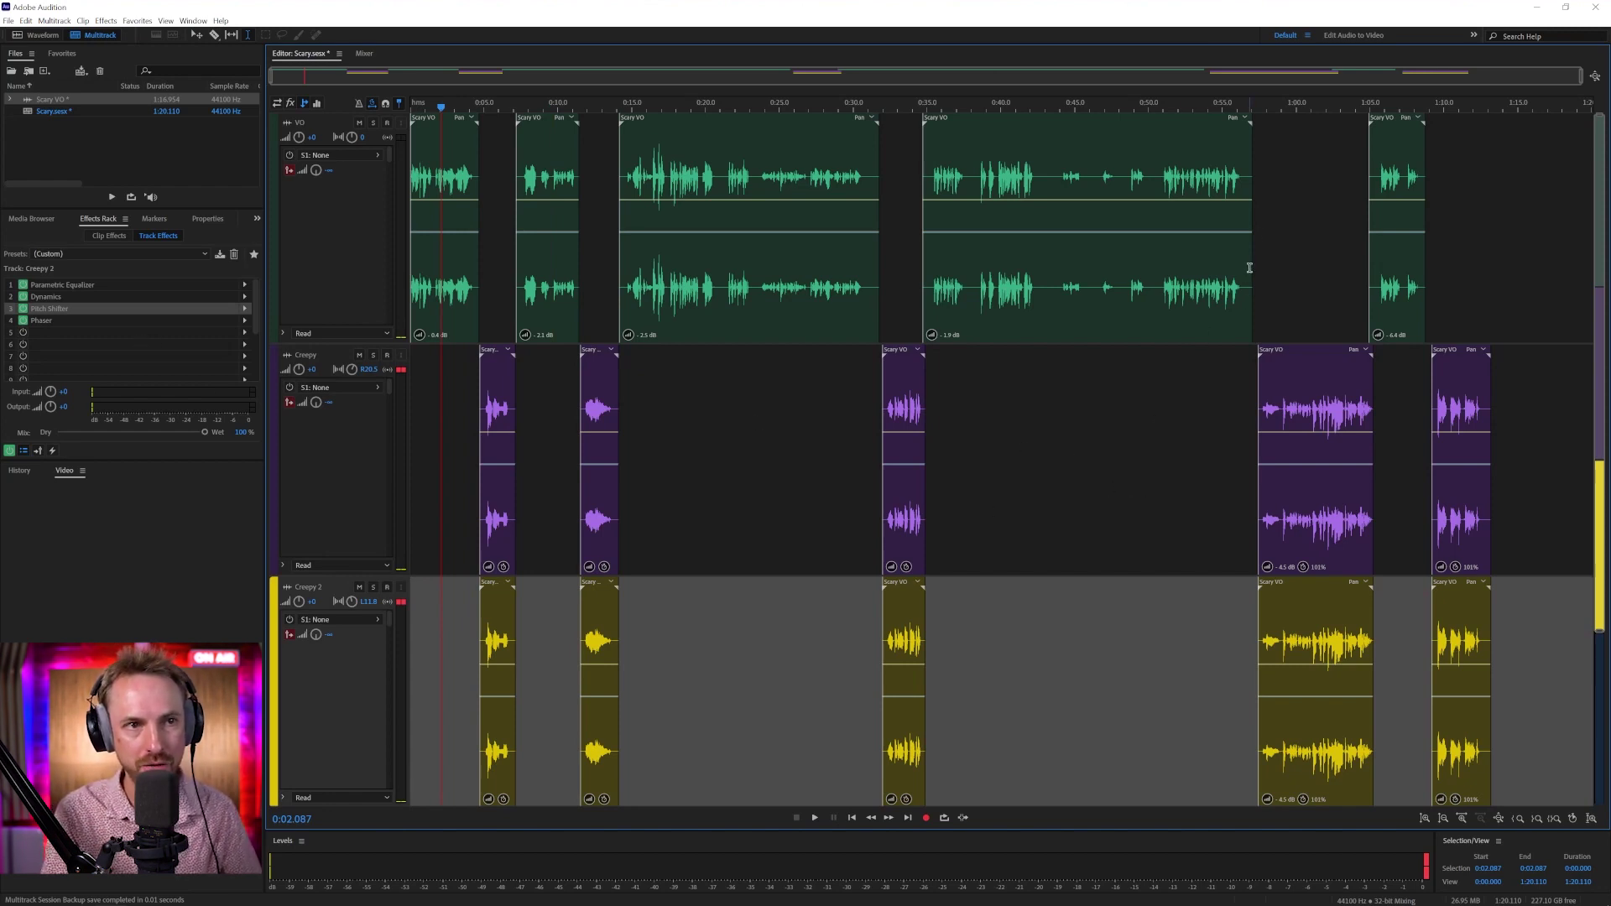
left_click(1260, 209)
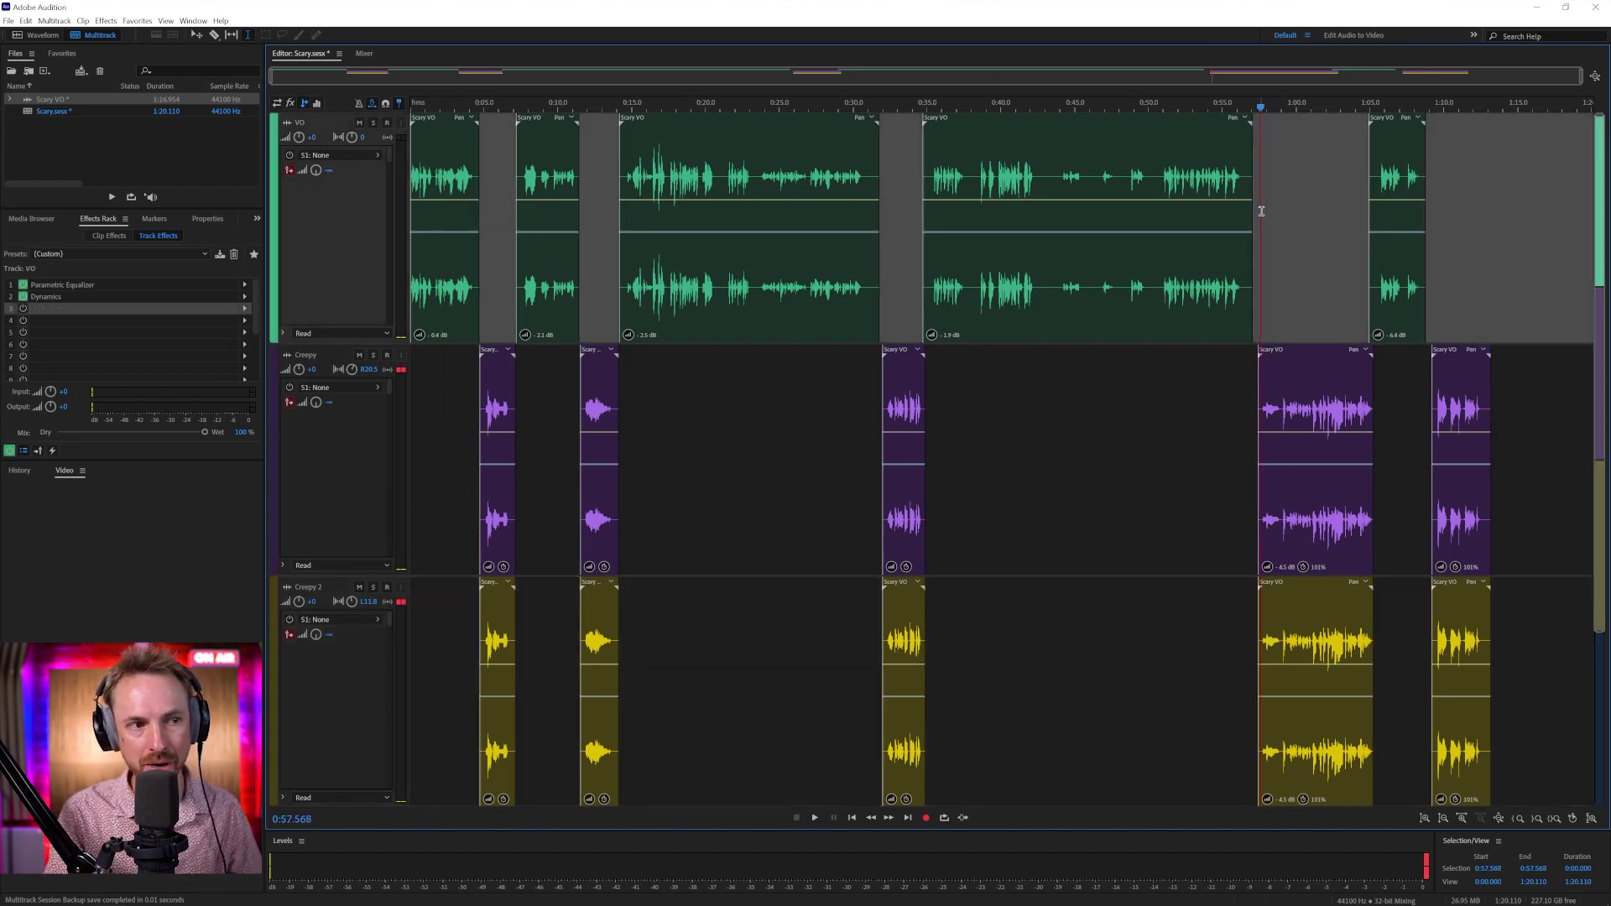
key("space")
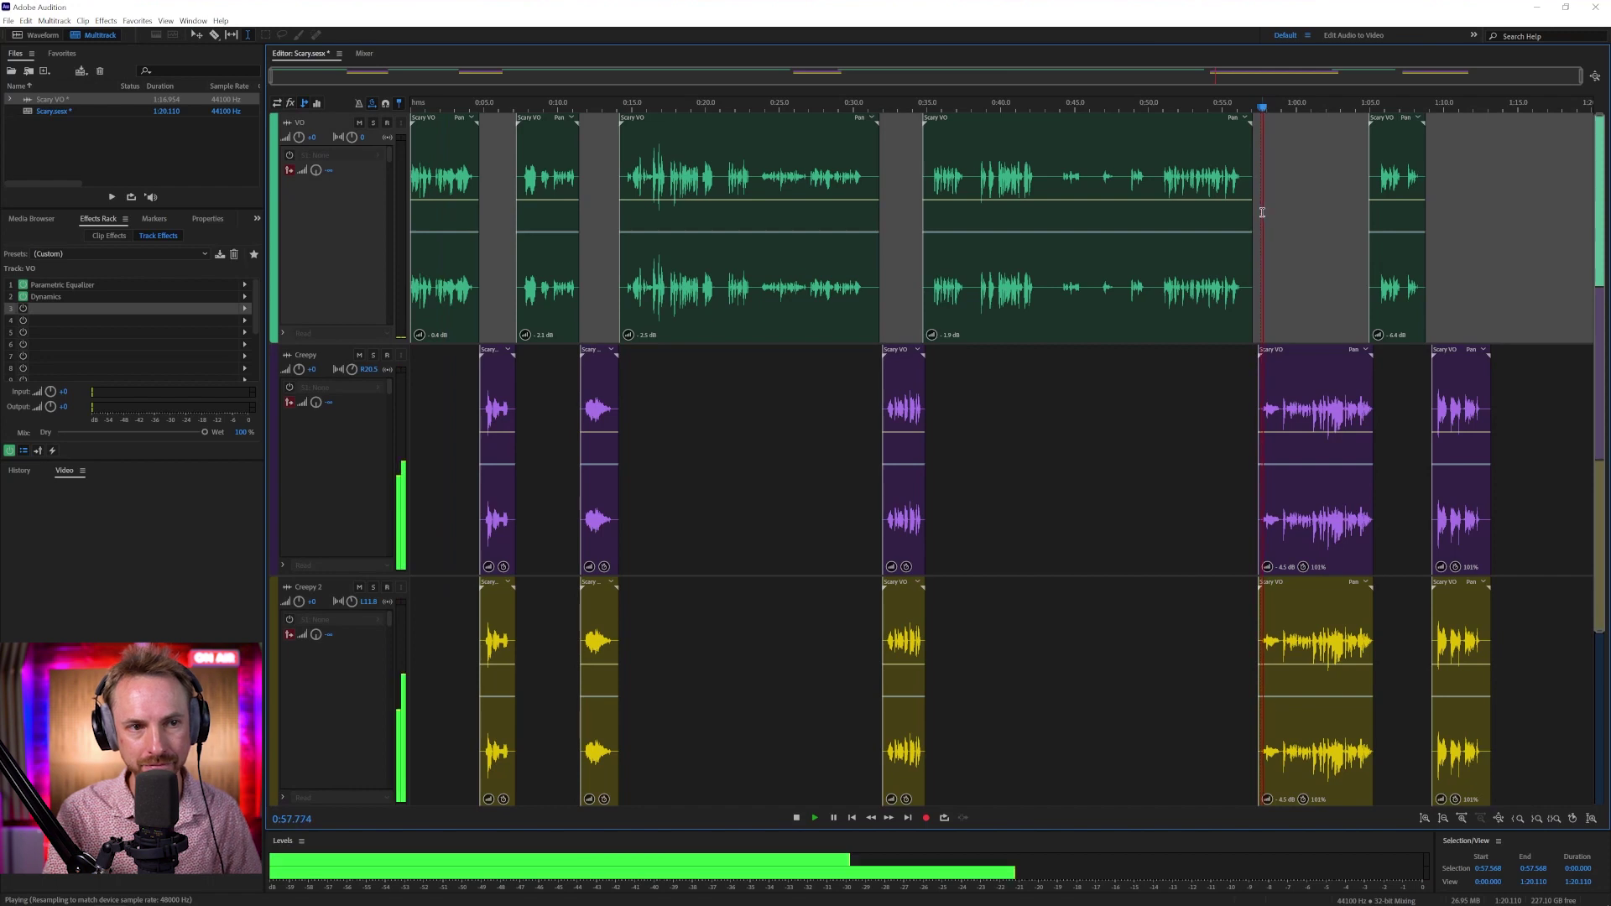
- Change Creepy's Pitch Shifter to -5 semitones (ratio 0.7492) during playback, then switch to the Soft Wind page
left_click(1255, 537)
double_click(67, 310)
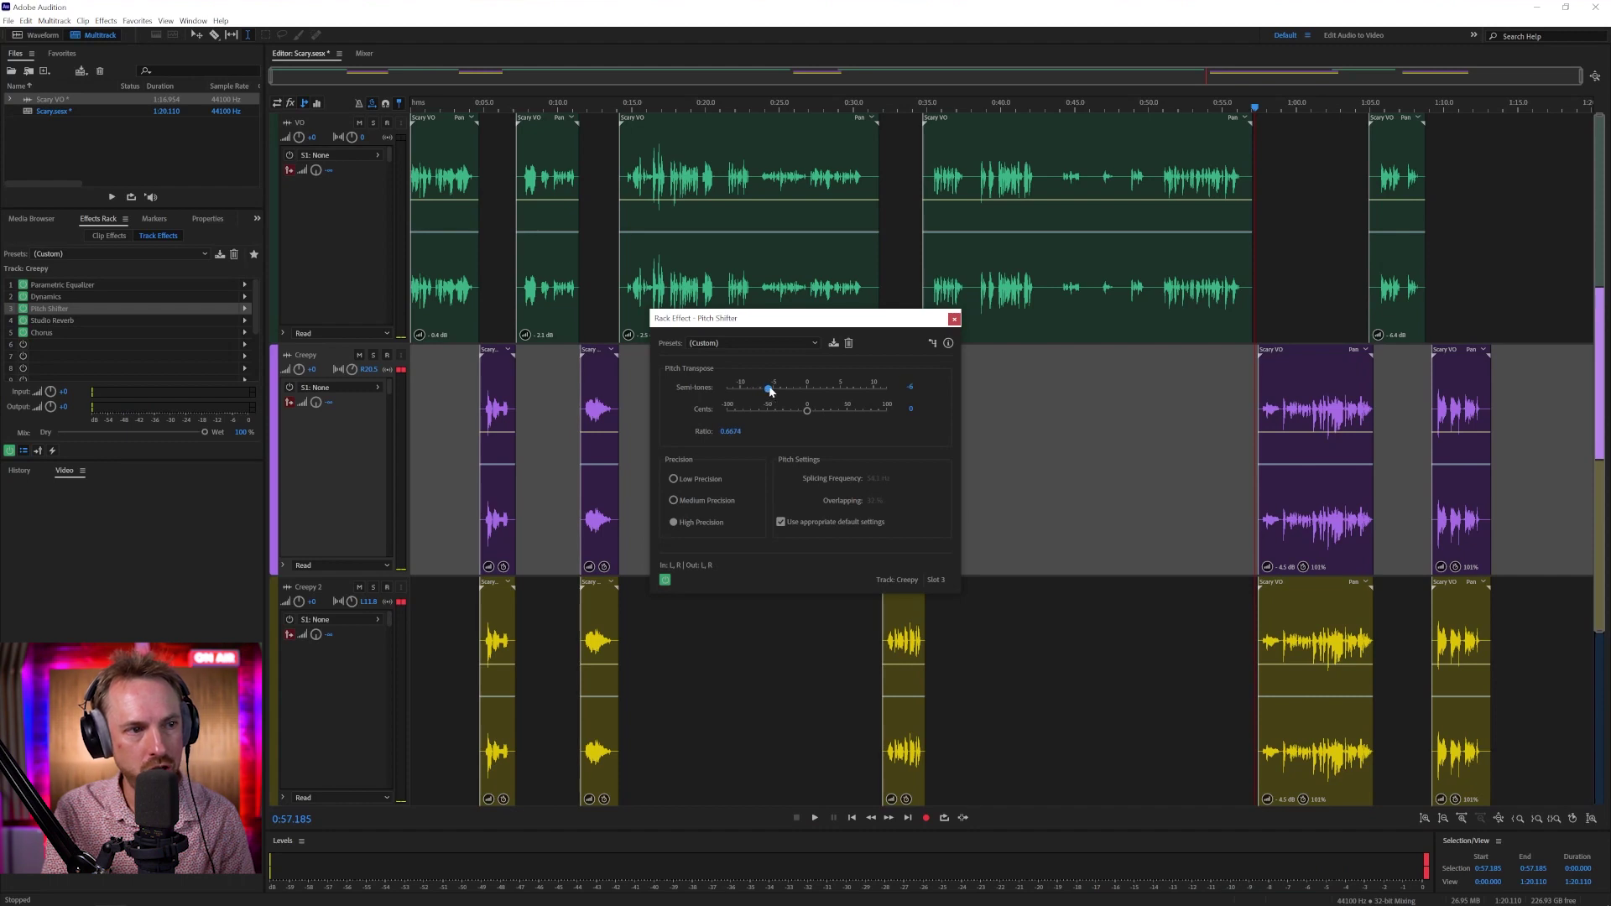
key("space")
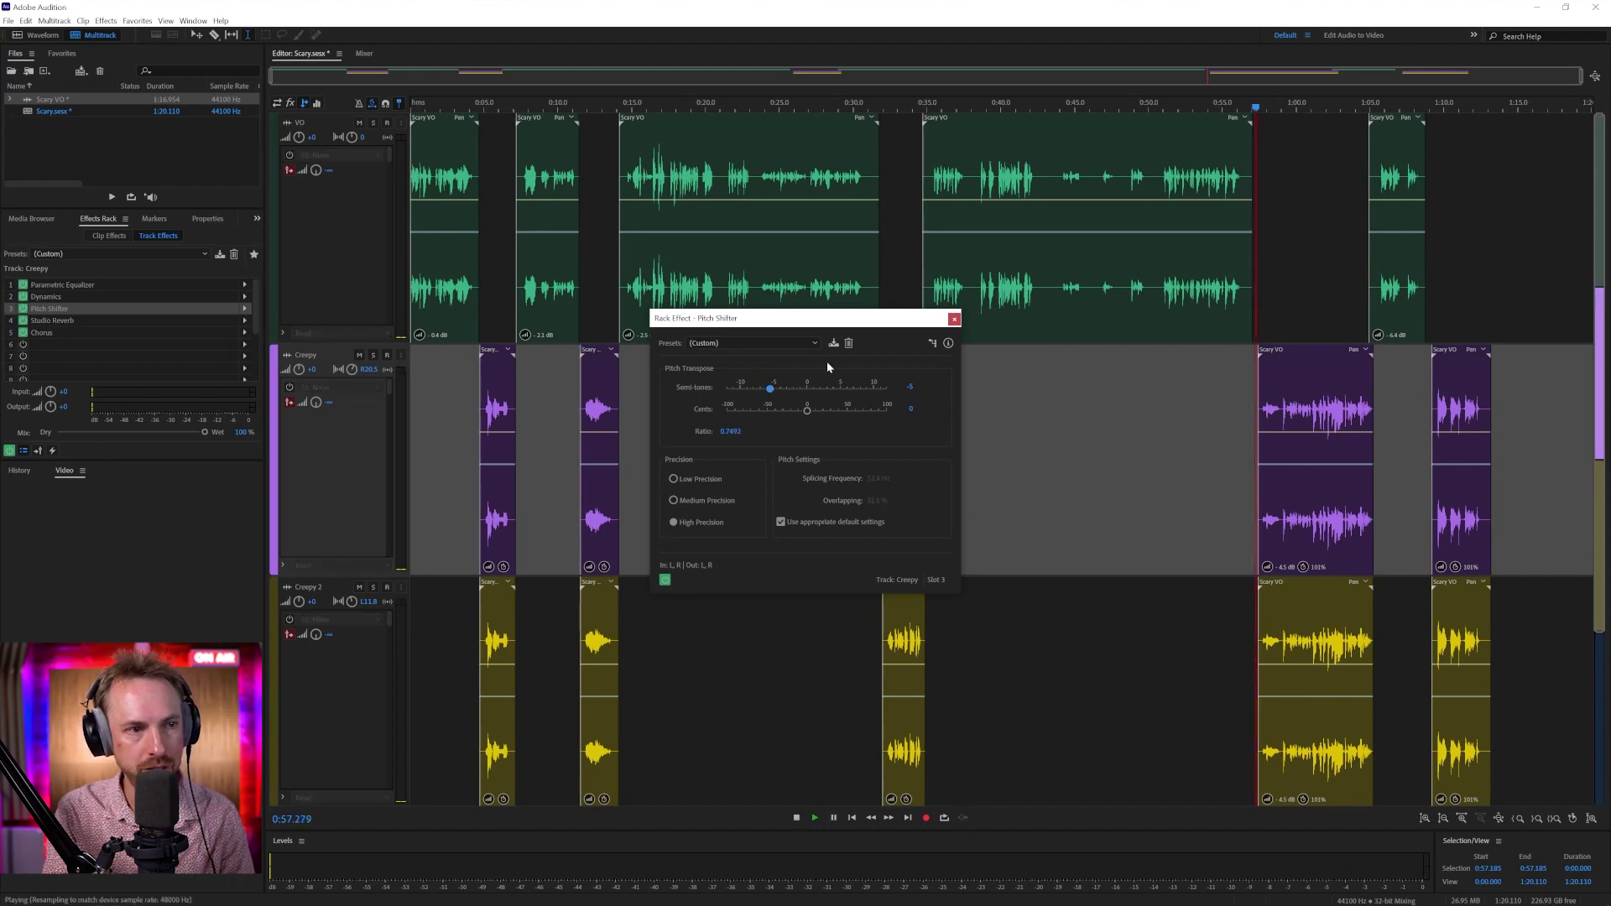
left_click(955, 318)
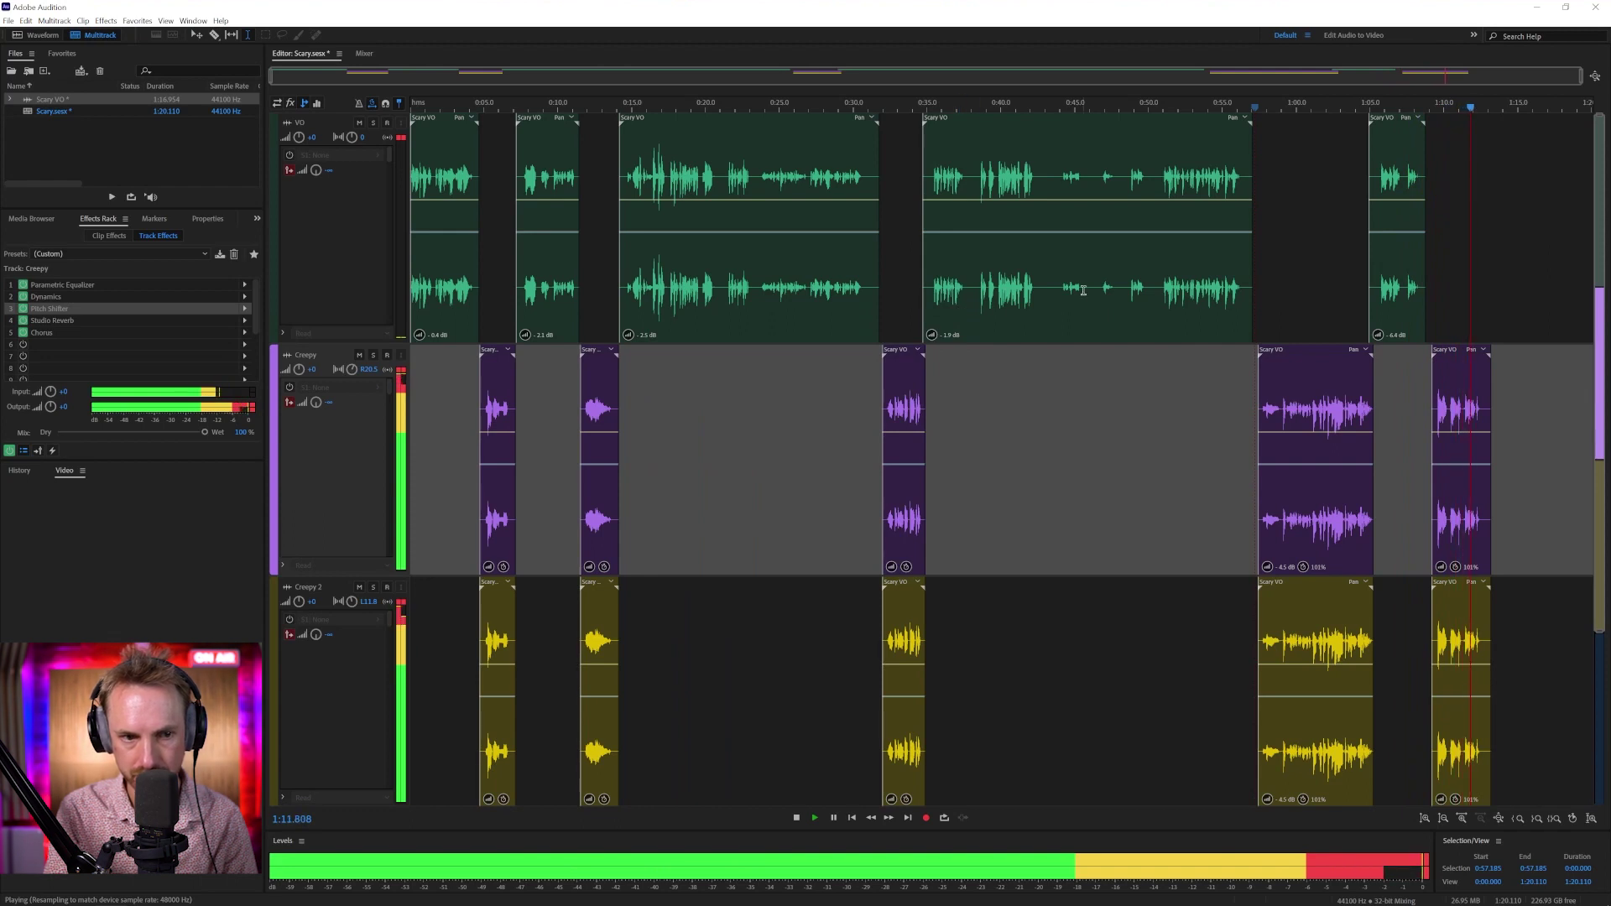
key("space")
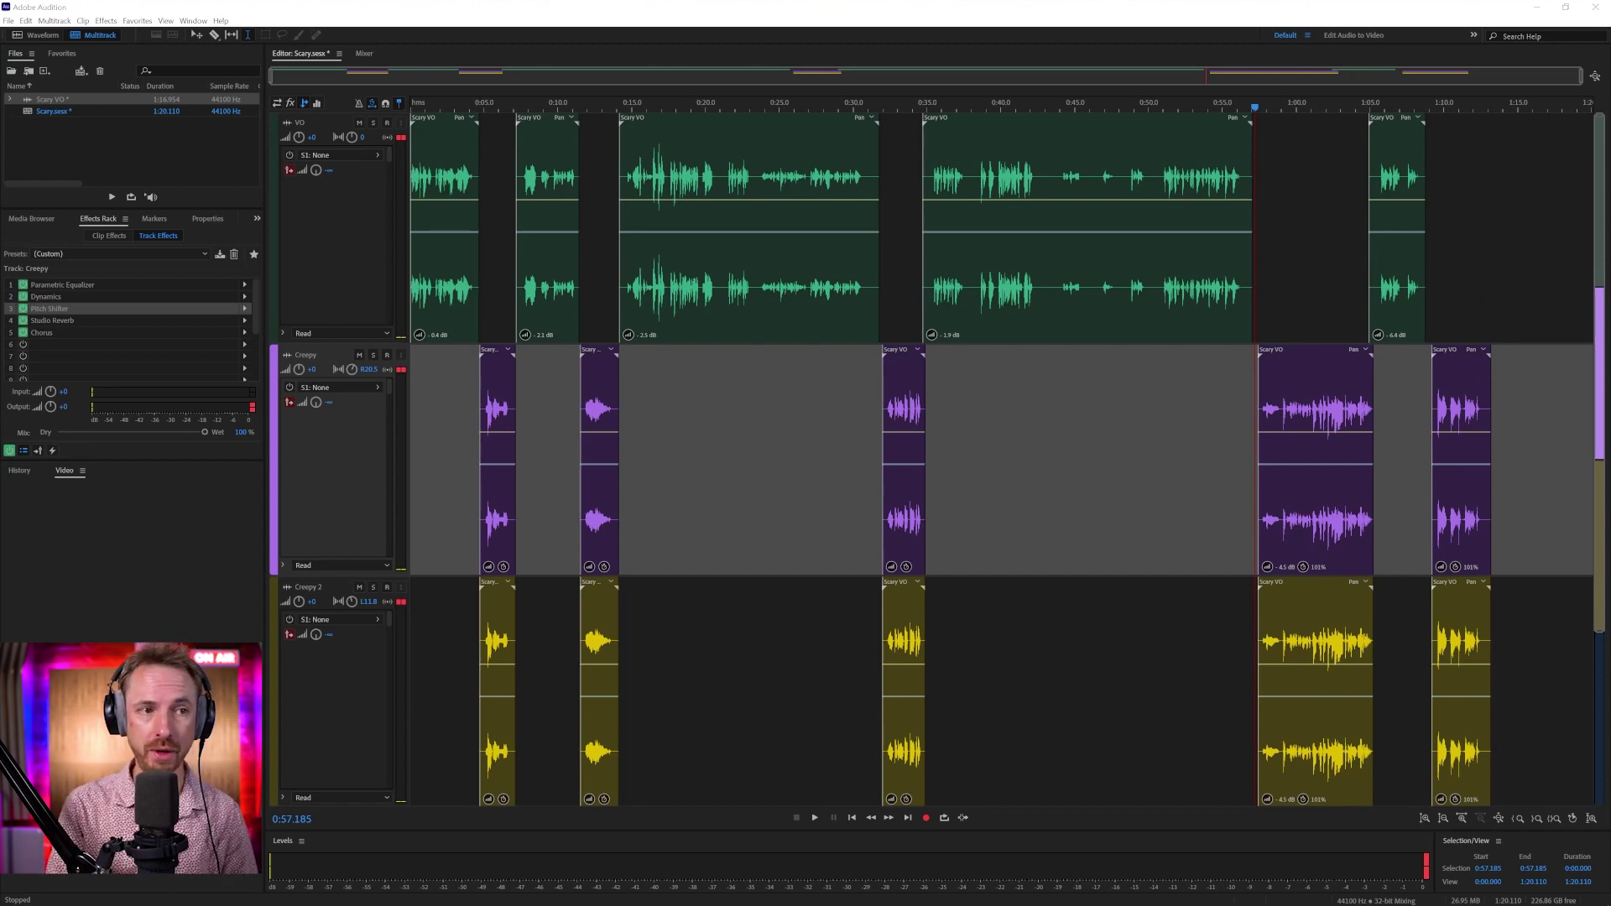
key("alt+Tab")
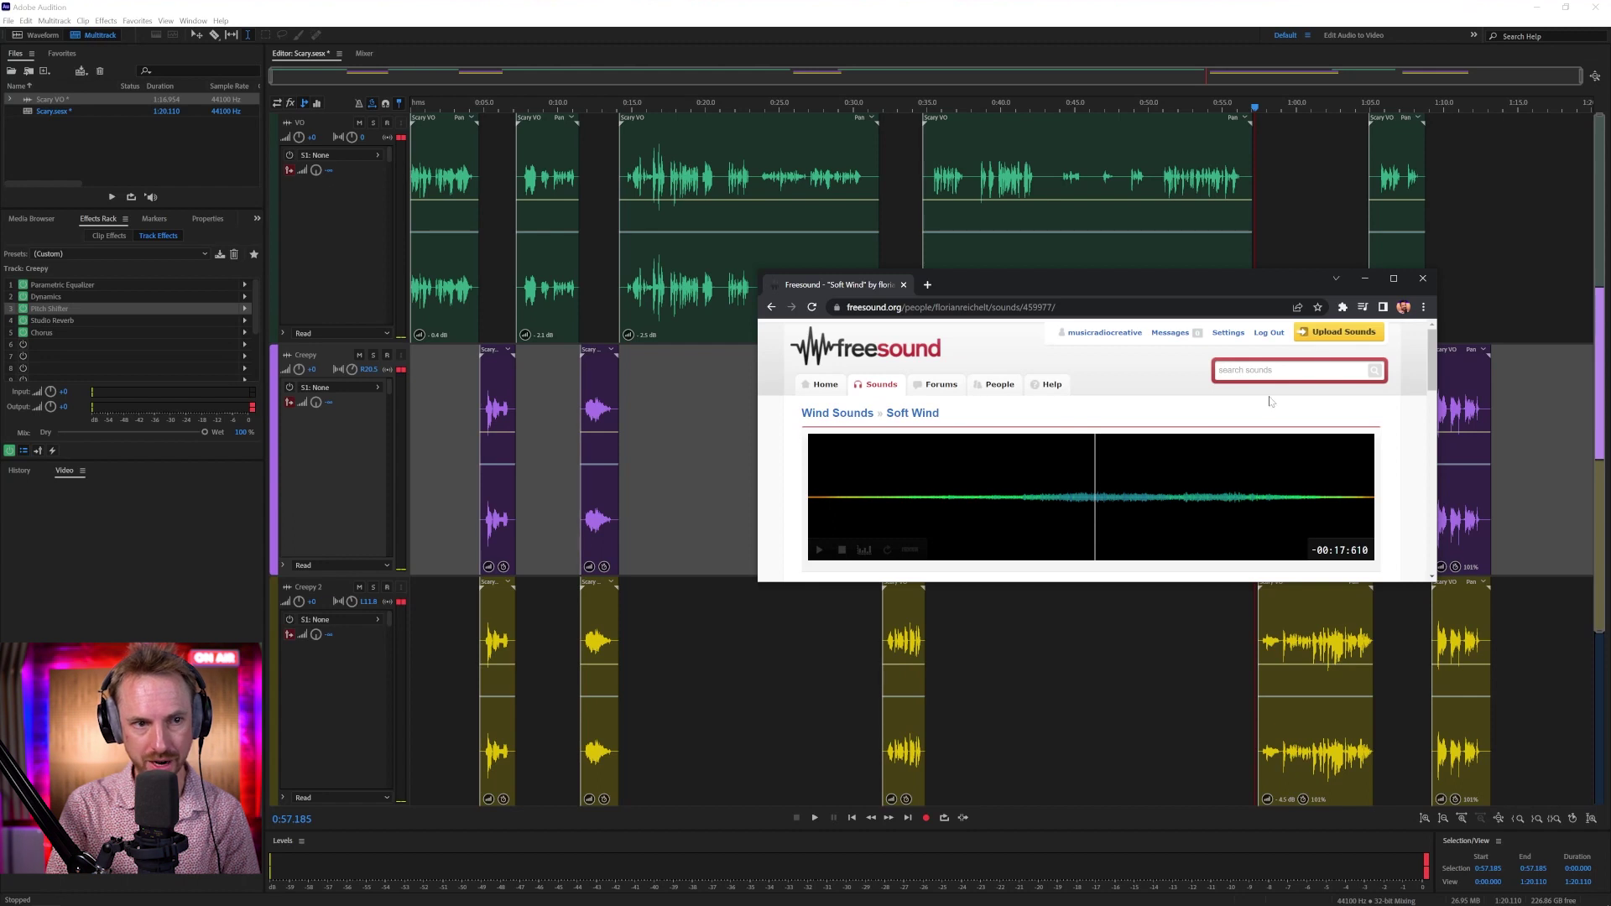
- Check the Freesound Soft Wind page's details and license, then close the browser
scroll(1268, 399, "down", 1)
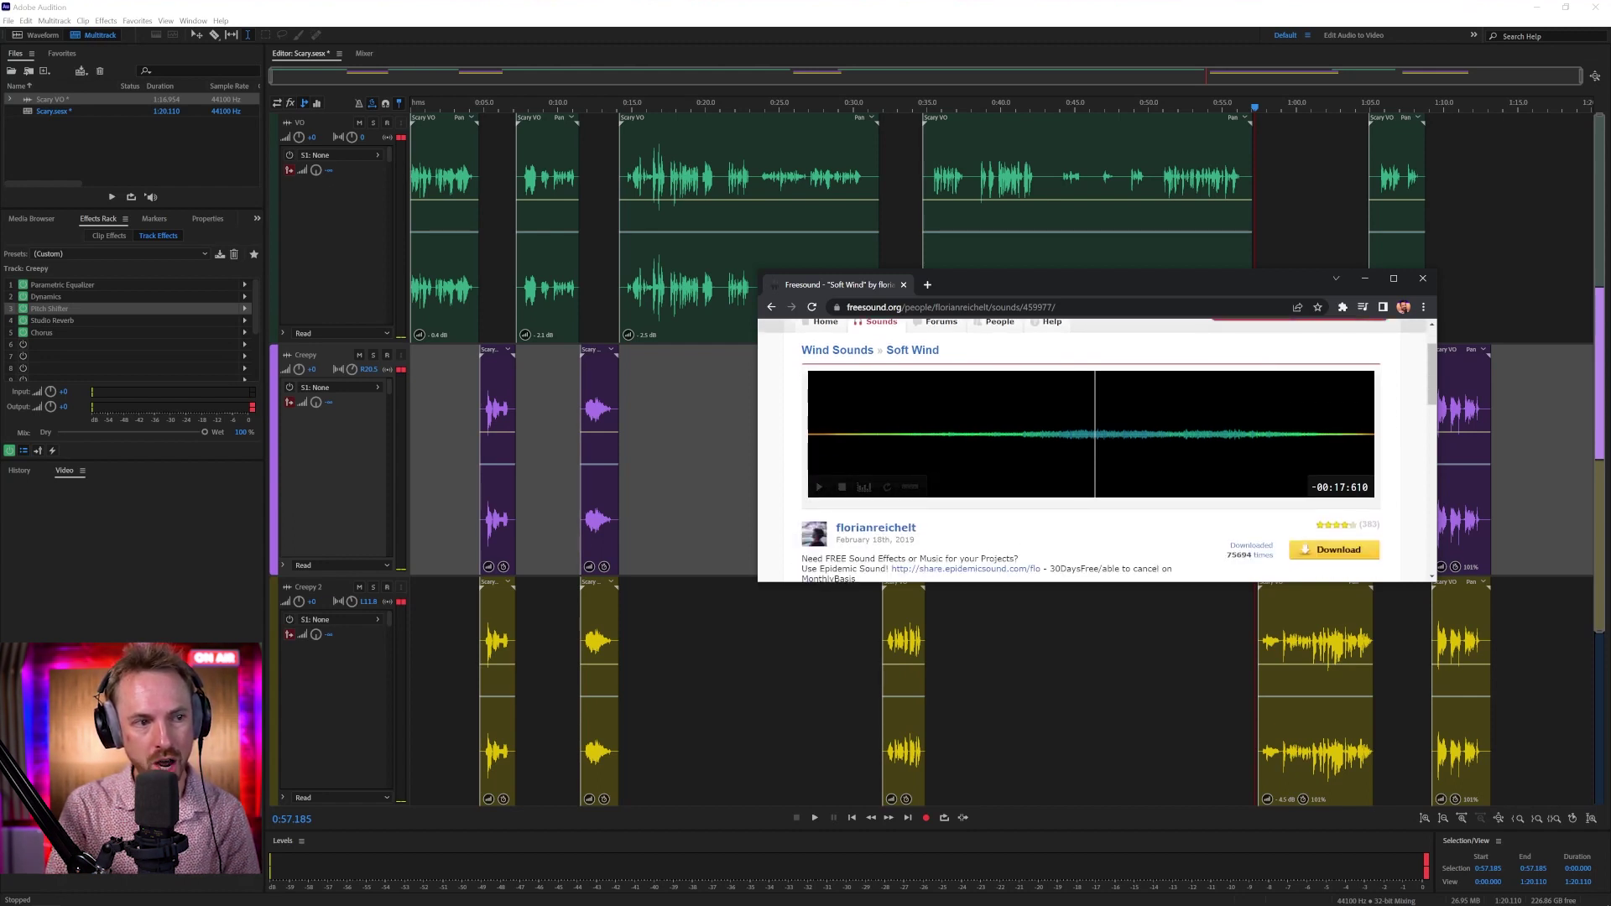
scroll(937, 532, "down", 3)
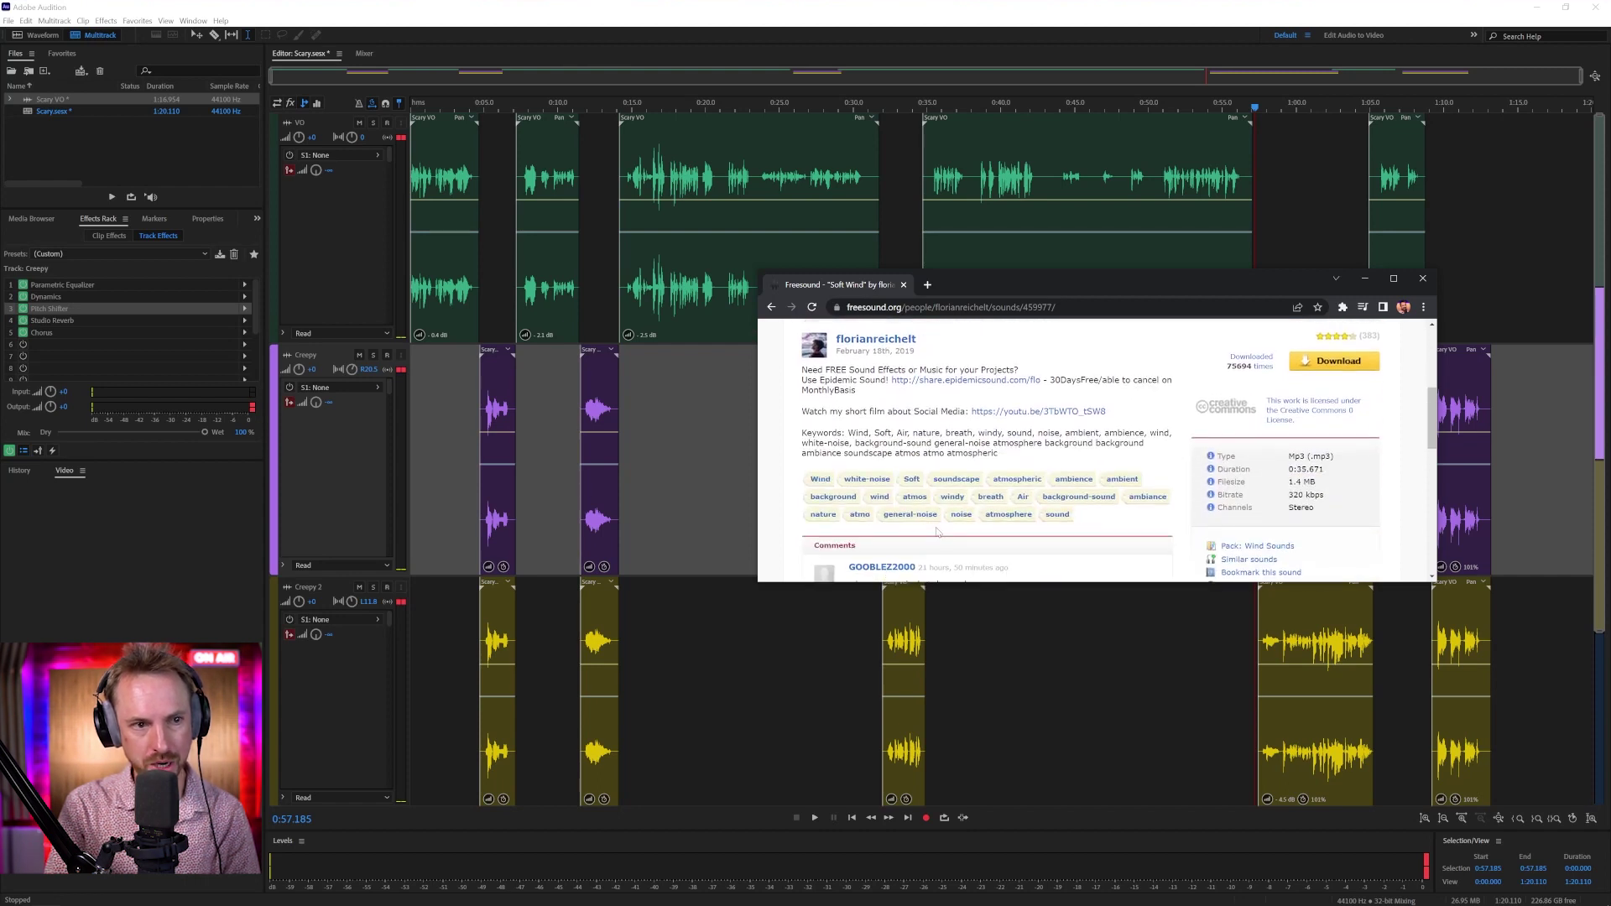
scroll(1159, 523, "down", 2)
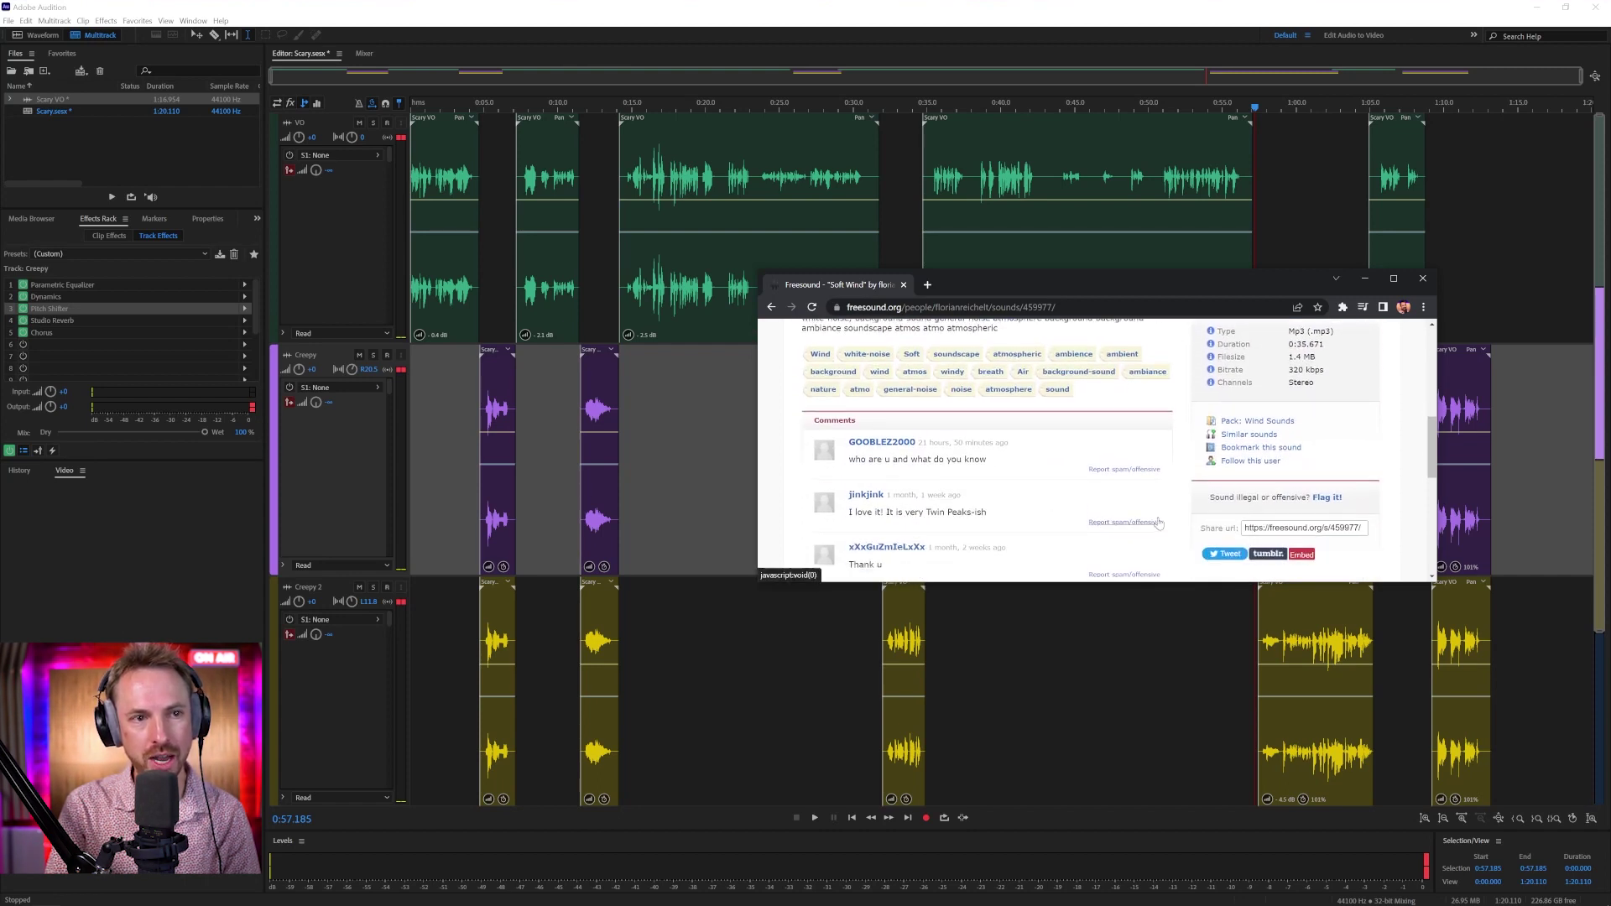
scroll(1159, 523, "up", 2)
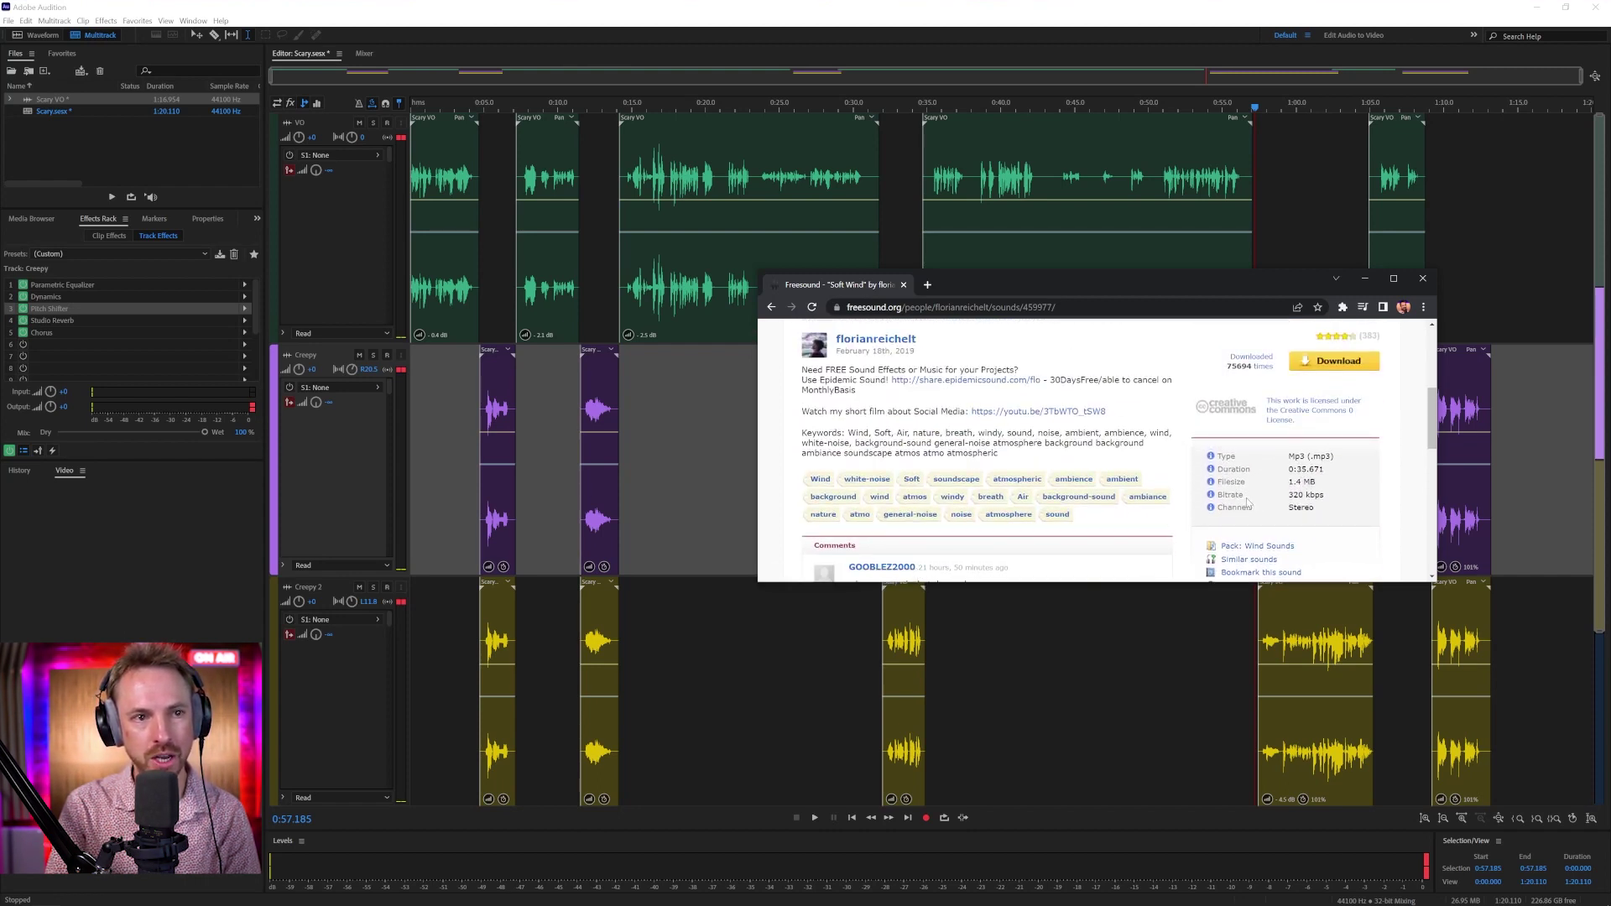
scroll(1247, 502, "up", 1)
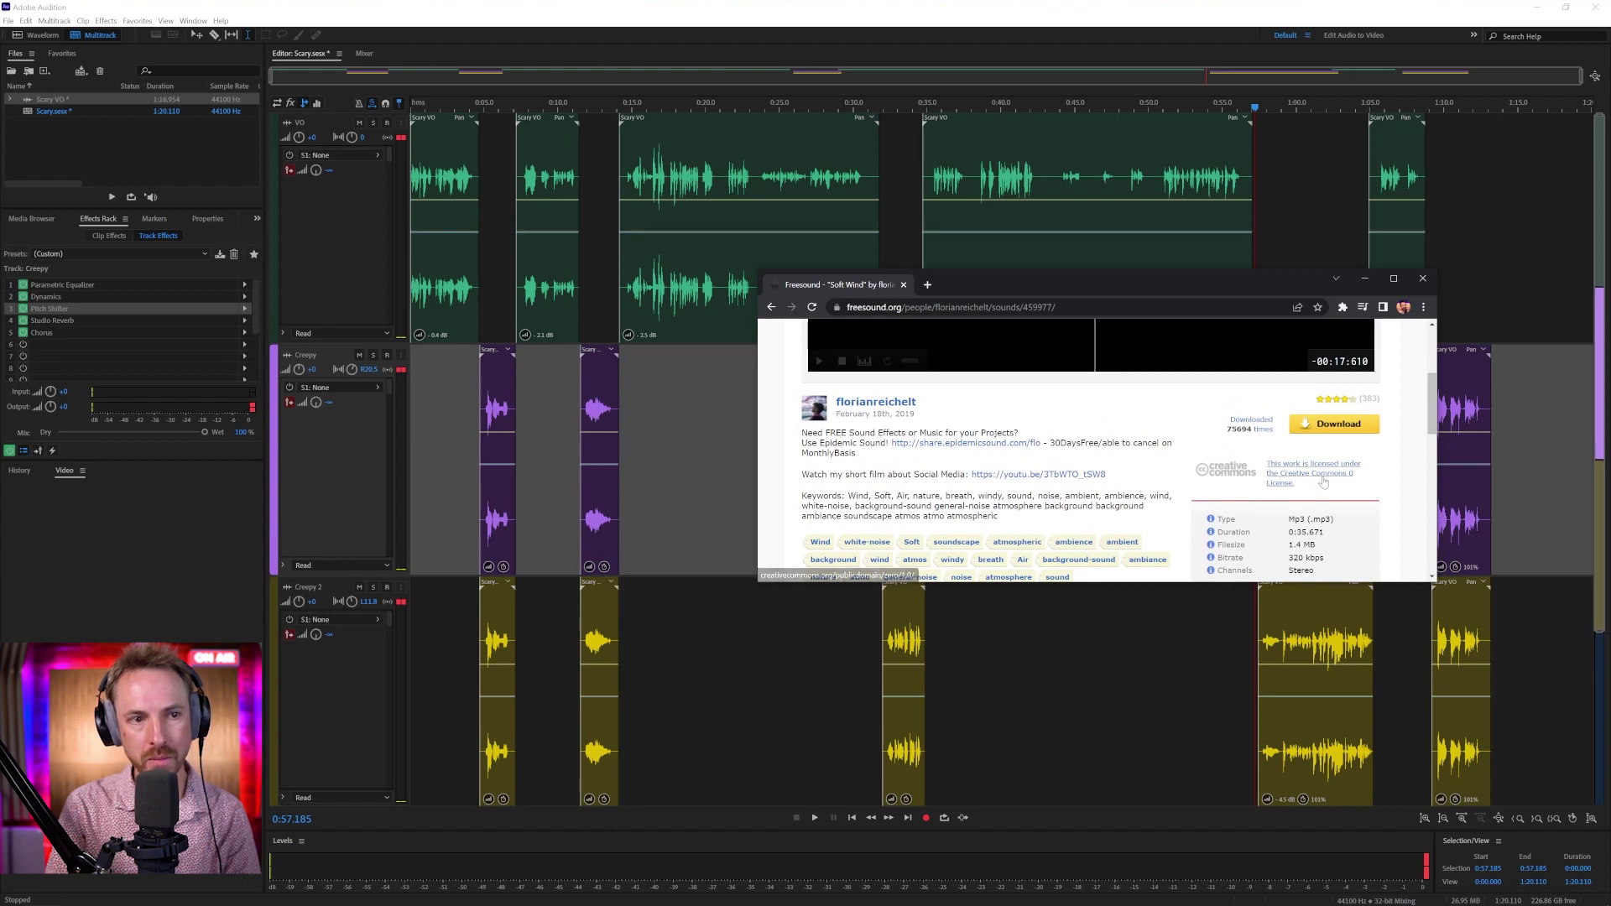
left_click(1422, 278)
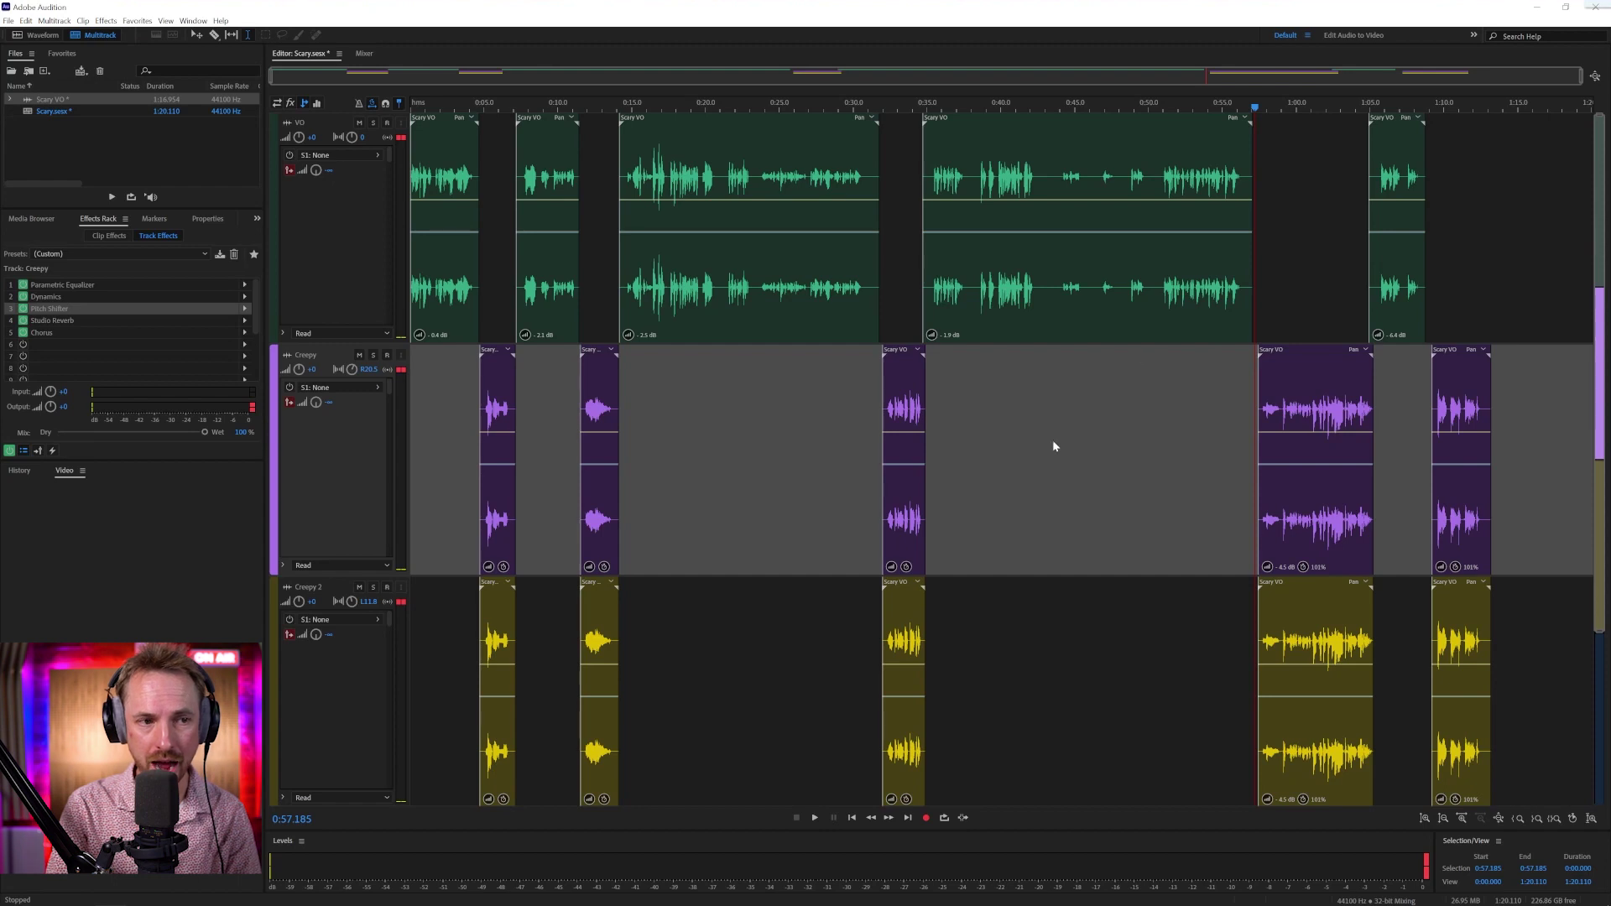
- Import the soft-wind recording onto a new track at 0 and repeat it with overlapping crossfades
left_click_drag(1127, 483, 1052, 652)
scroll(1023, 576, "down", 3)
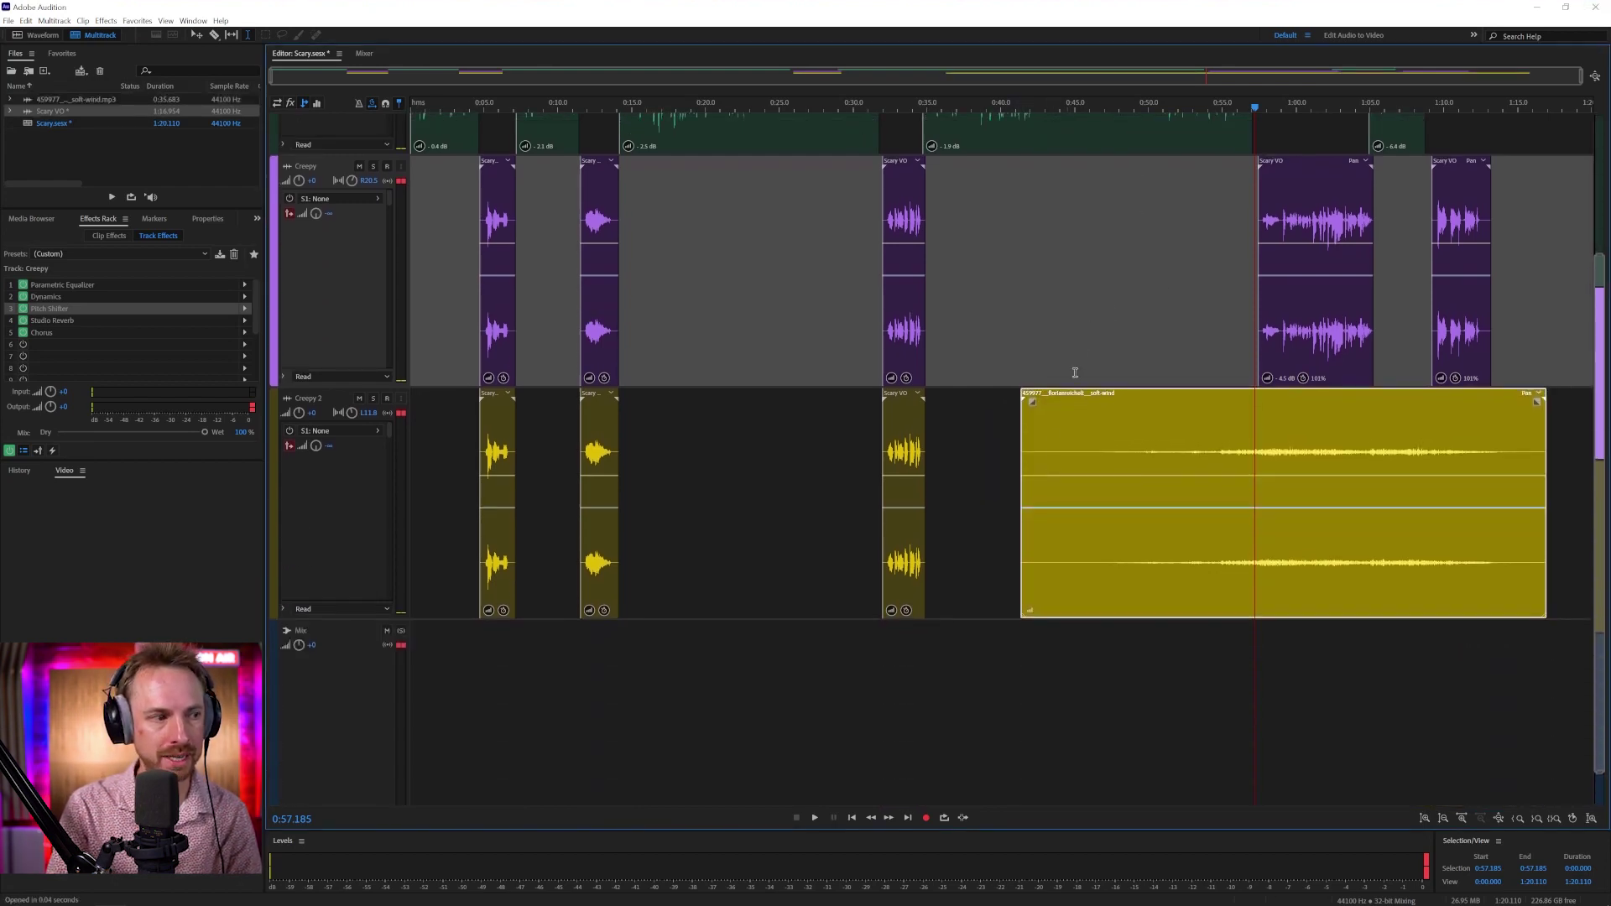
left_click_drag(797, 539, 437, 662)
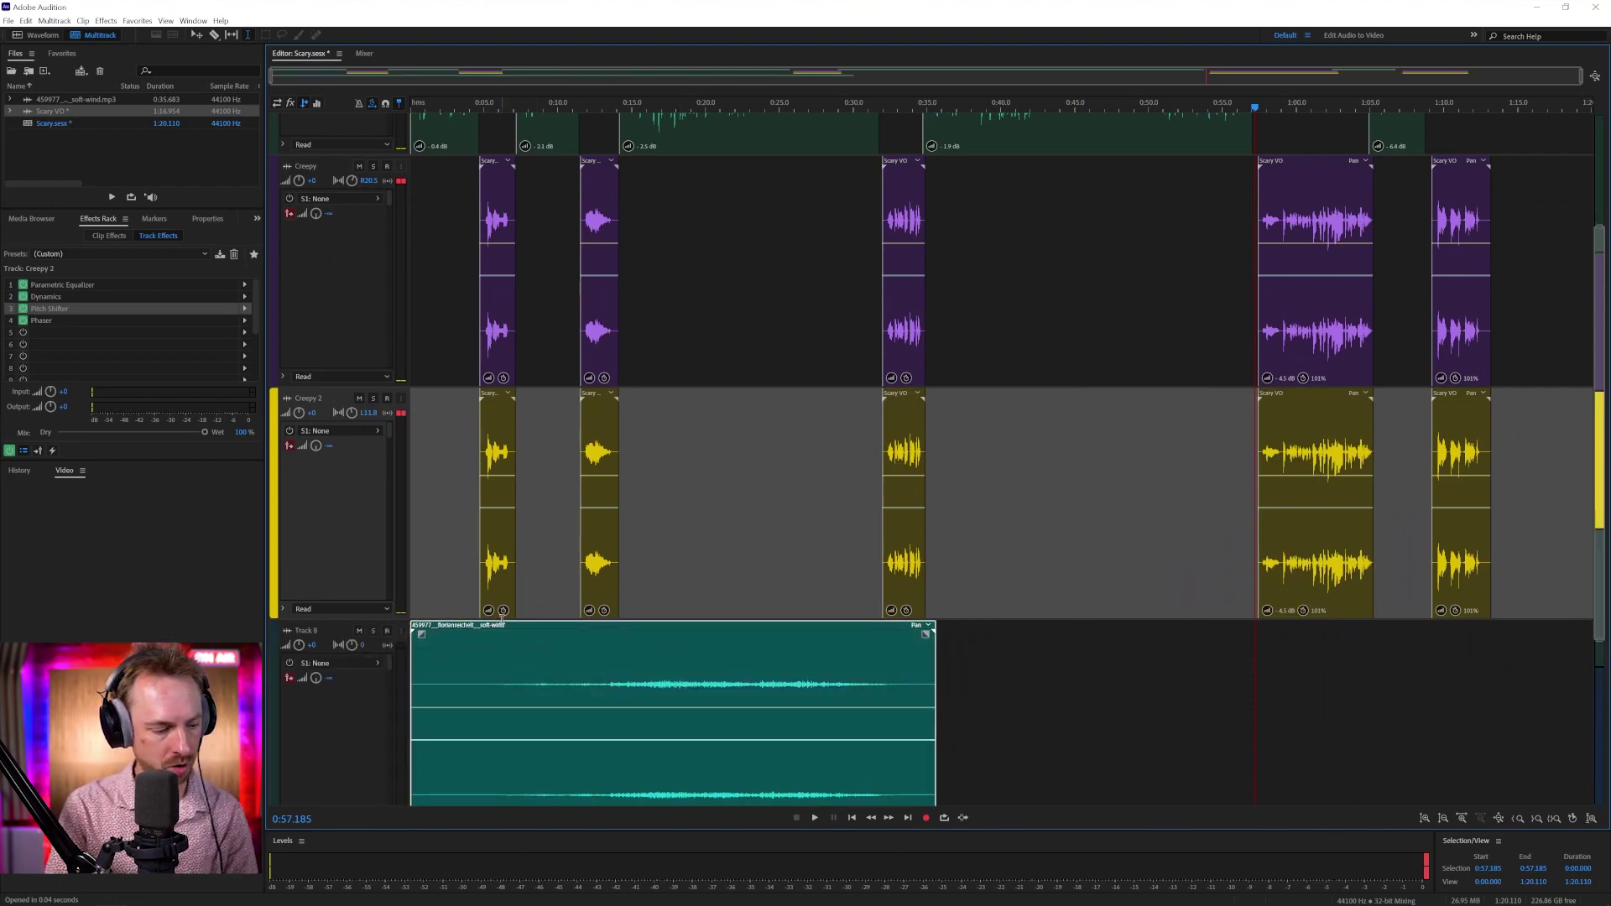
left_click_drag(513, 629, 1186, 630)
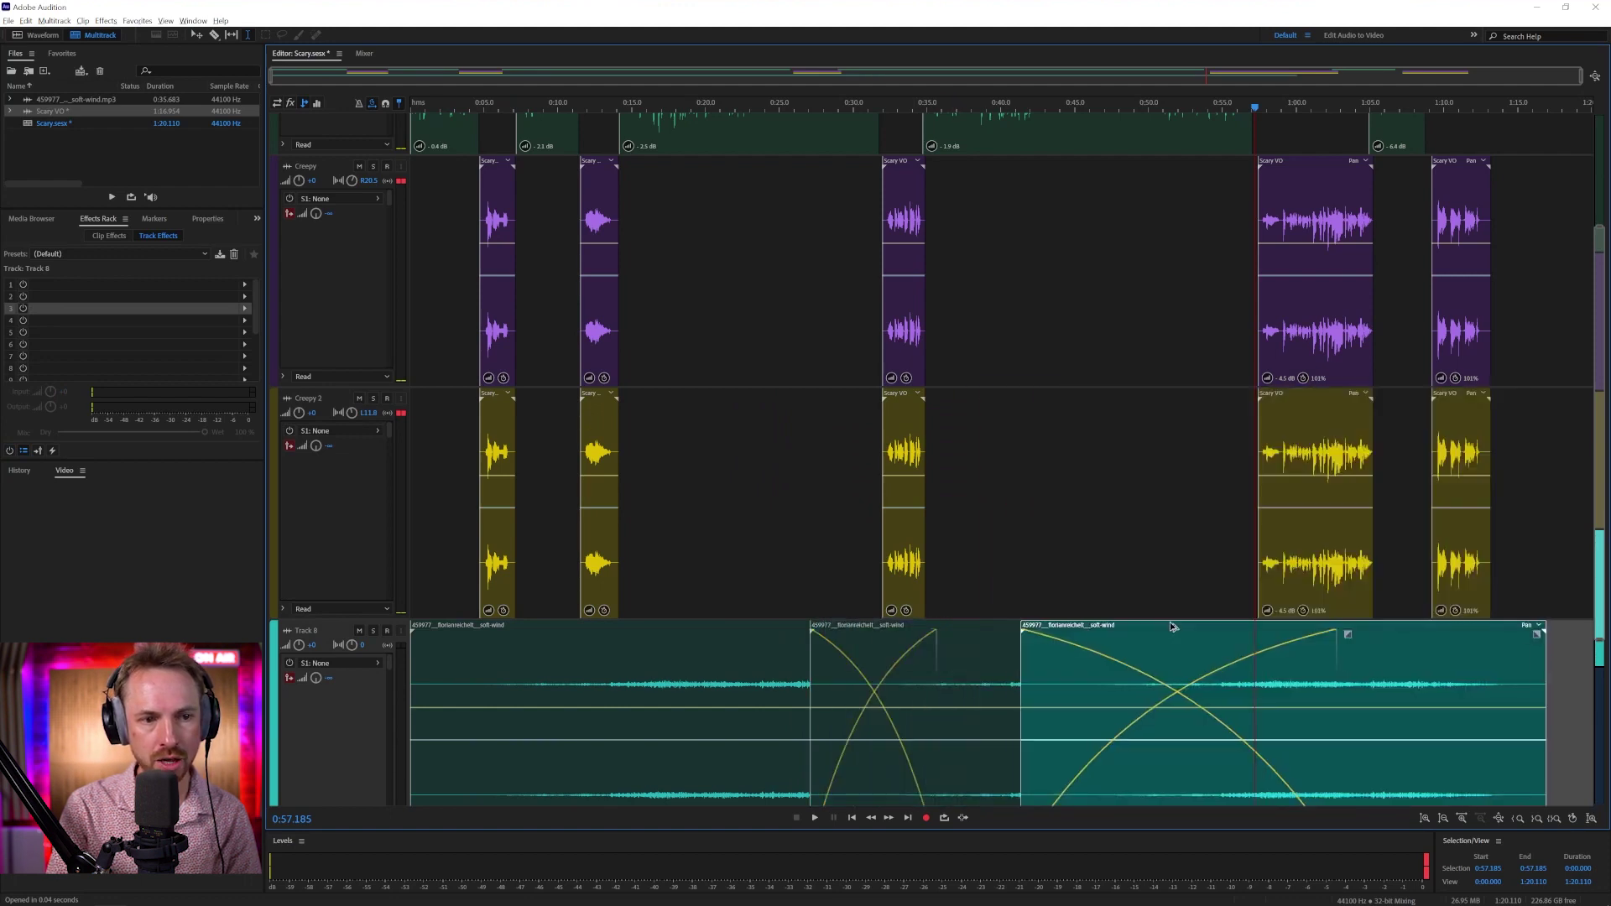
mouse_move(1416, 614)
left_mouse_down()
mouse_move(1443, 625)
mouse_move(1386, 616)
left_mouse_up()
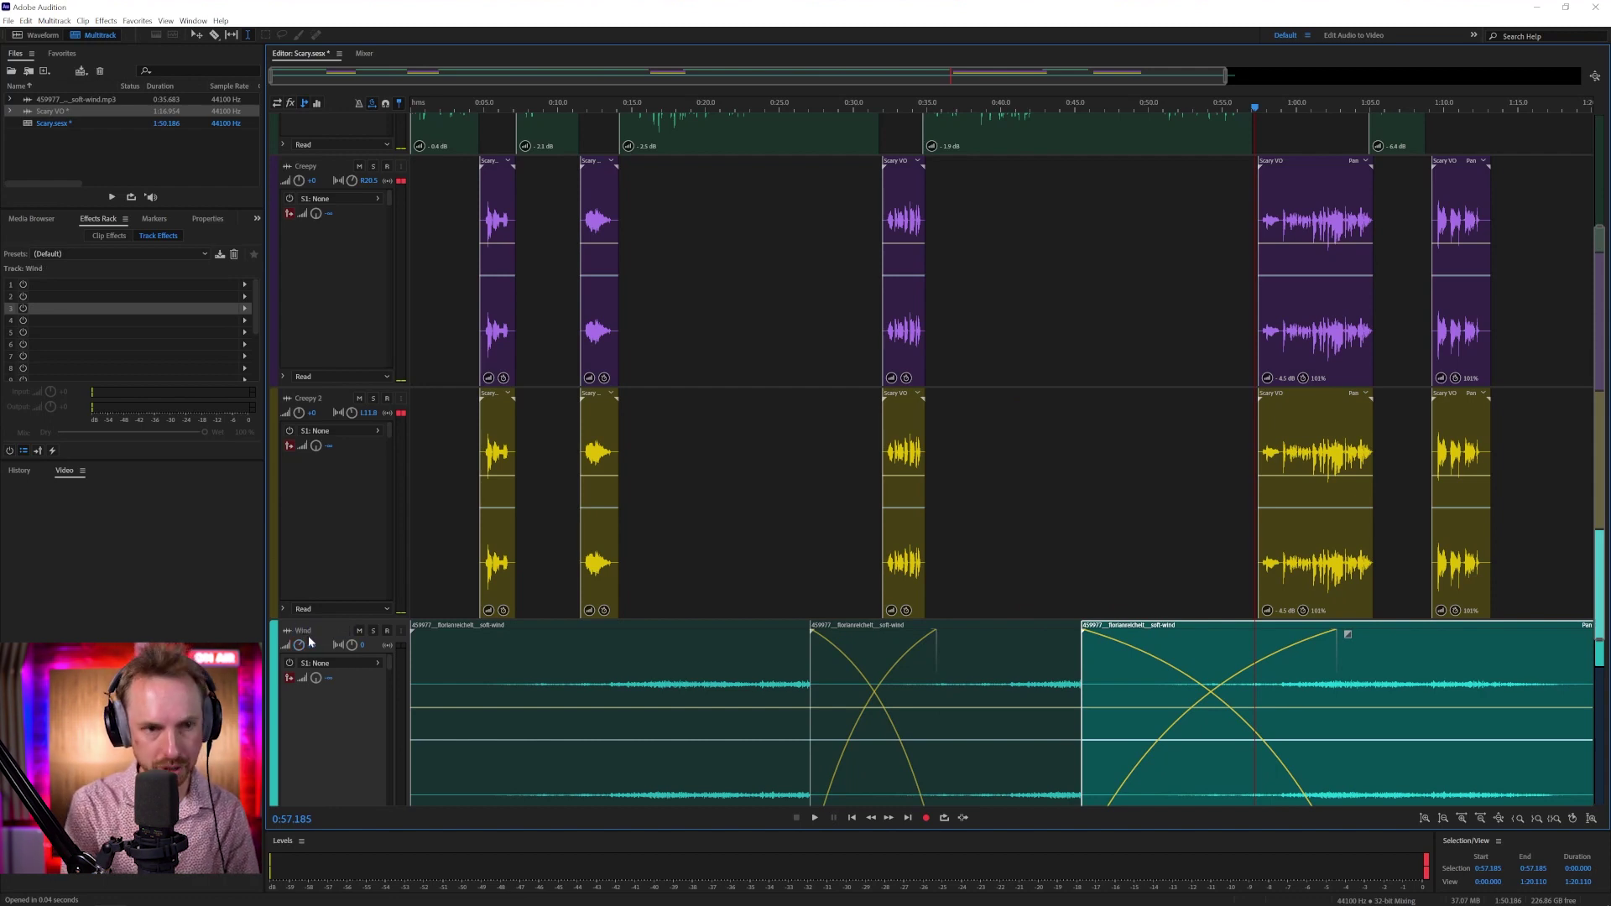
- Play the mix from 1:06.730 while raising the Wind track's volume above 0 dB
left_click(1396, 571)
key("space")
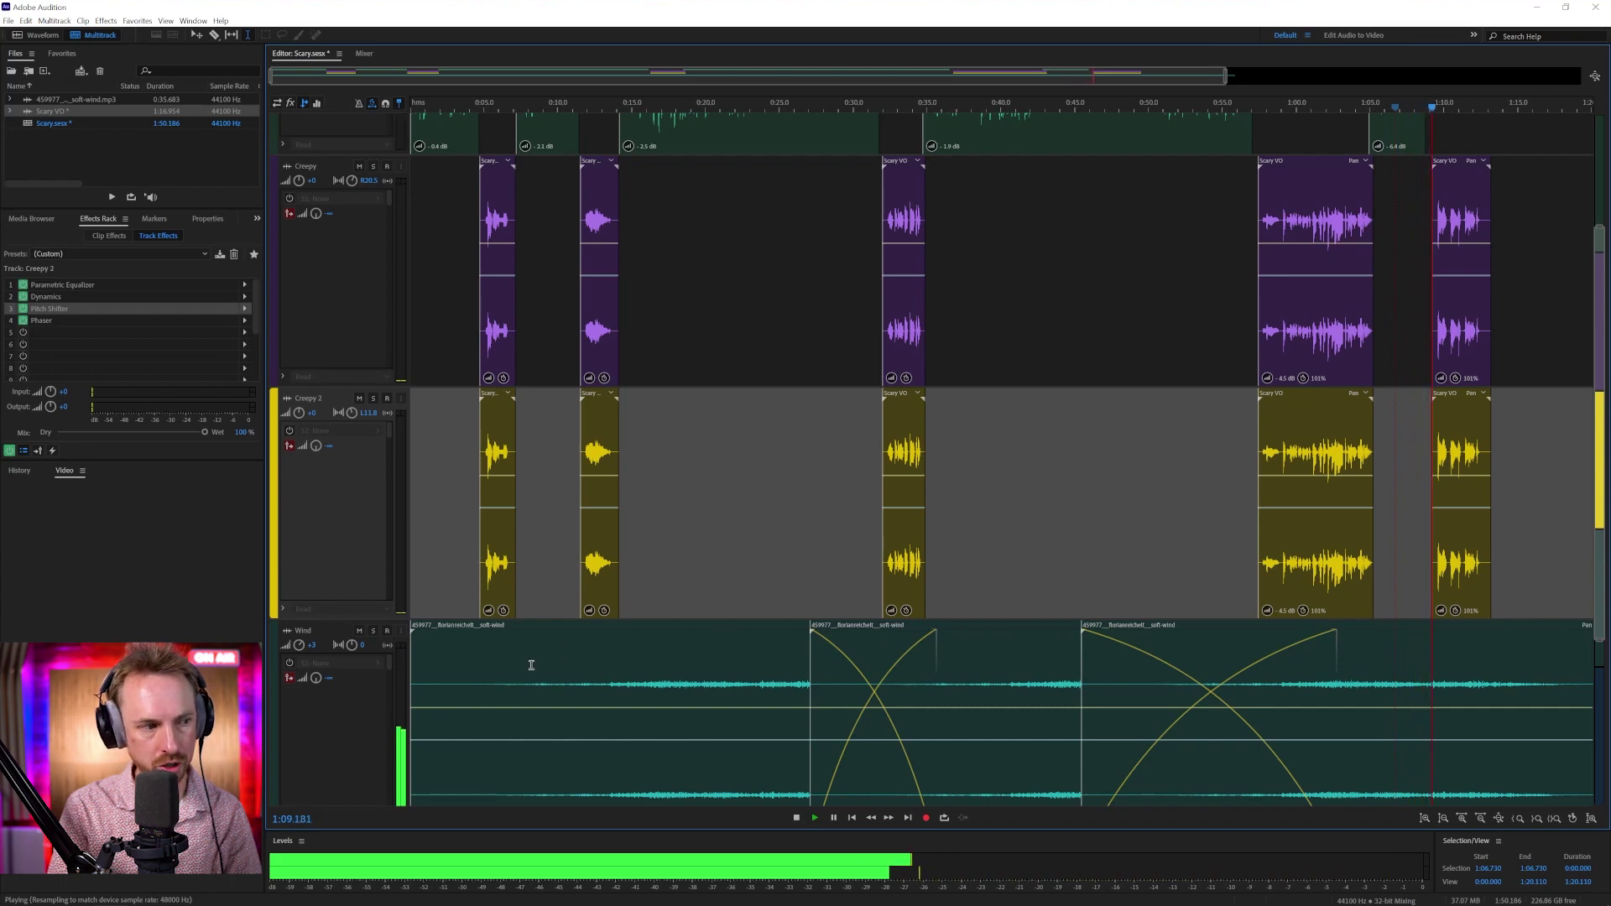
left_click_drag(299, 646, 298, 643)
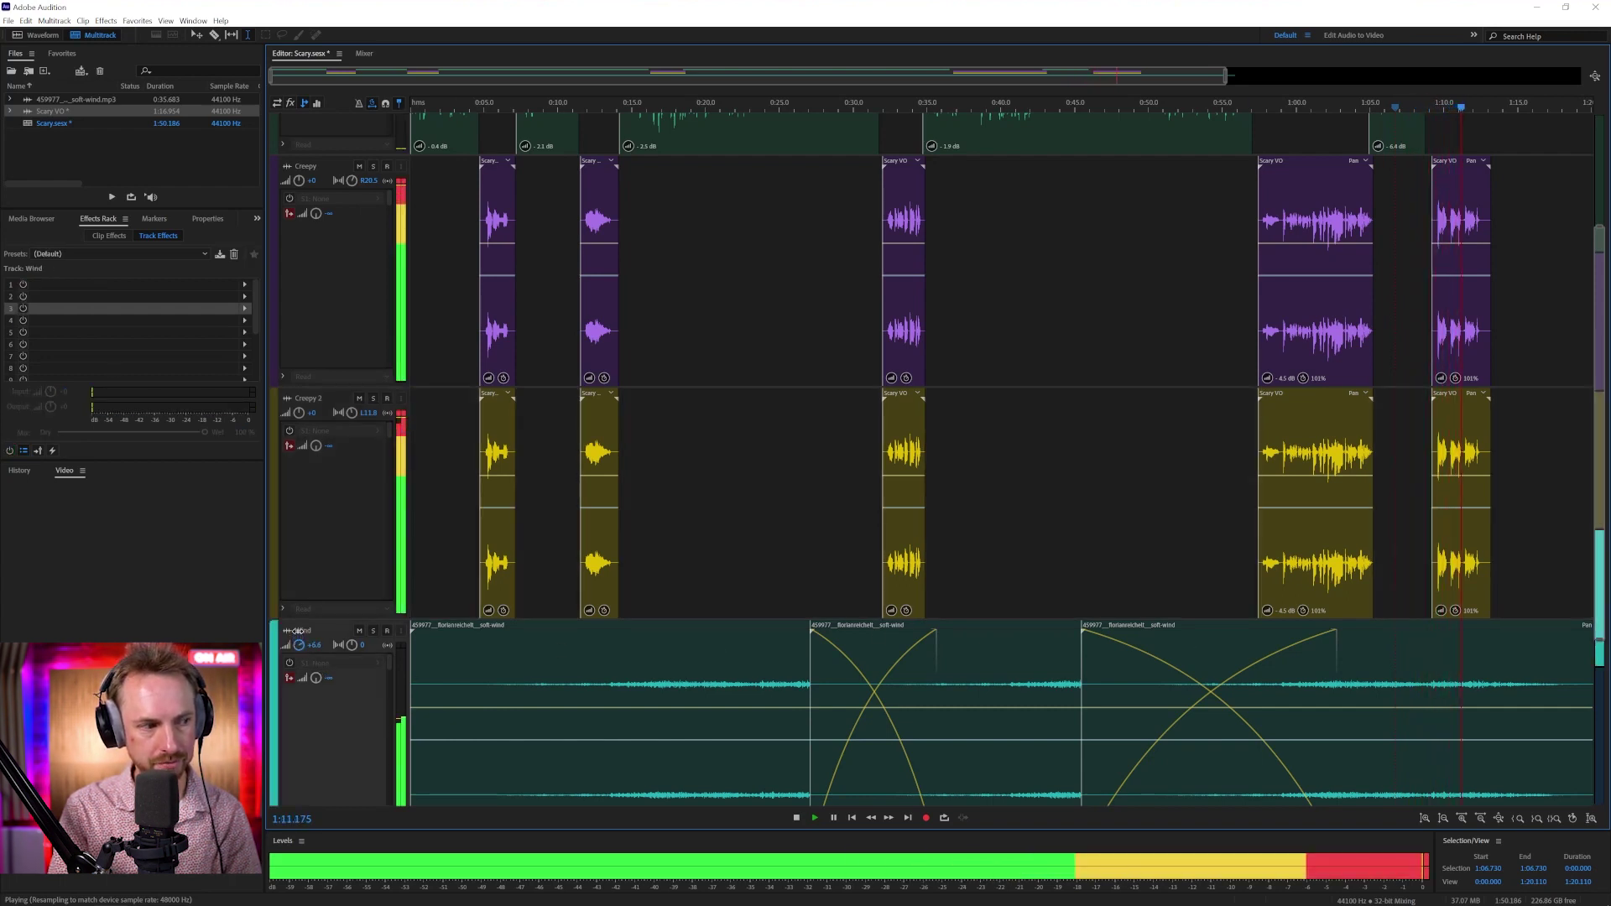